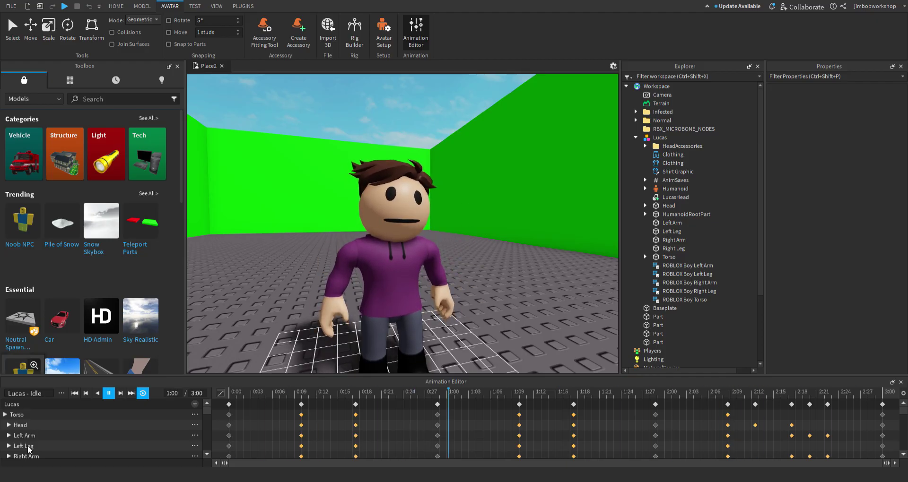
Step: Preview the Lucas - Idle animation, rewind it to its start, and save the place
key("space")
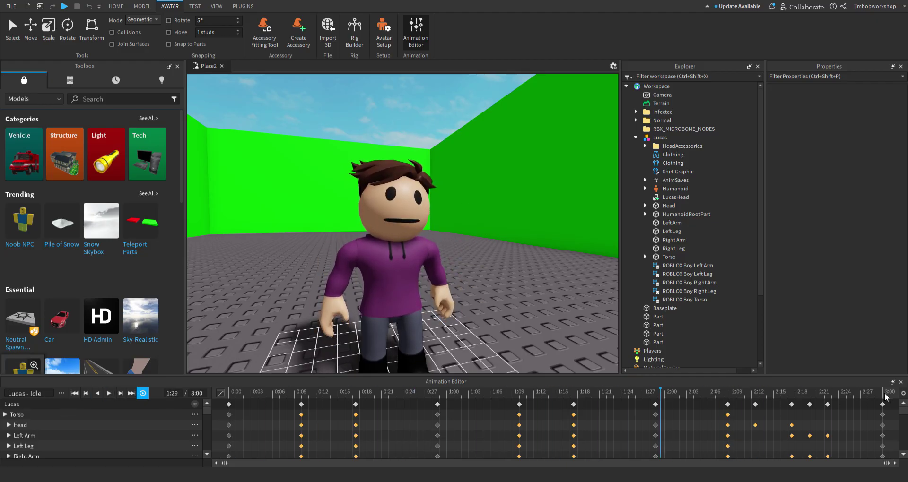
left_click(74, 394)
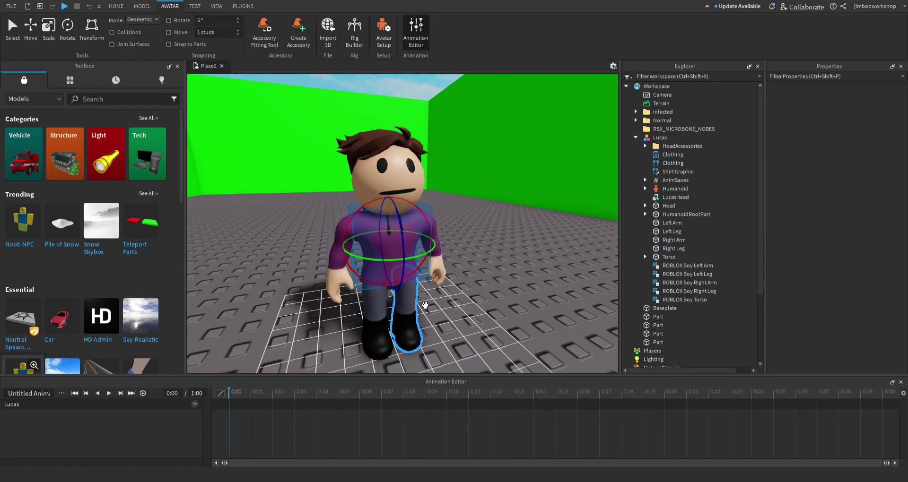
right_click_drag(425, 305, 424, 302)
key("w")
key("a")
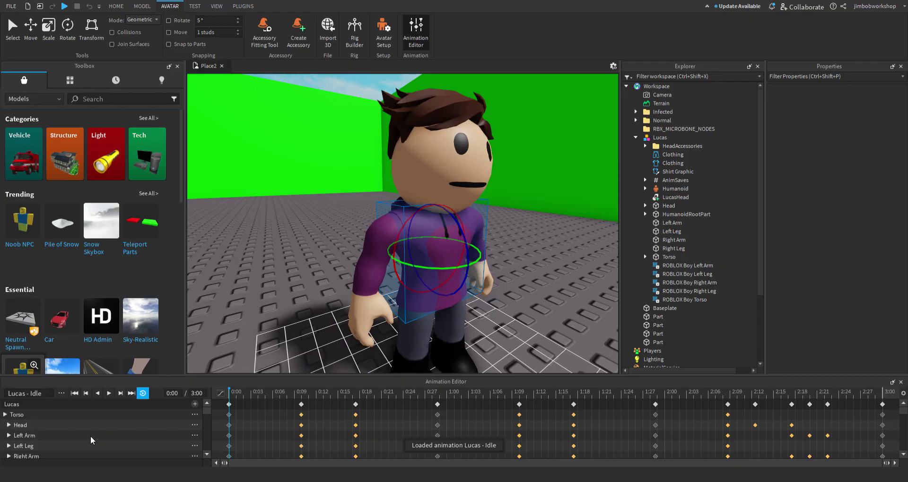
key("ctrl+s")
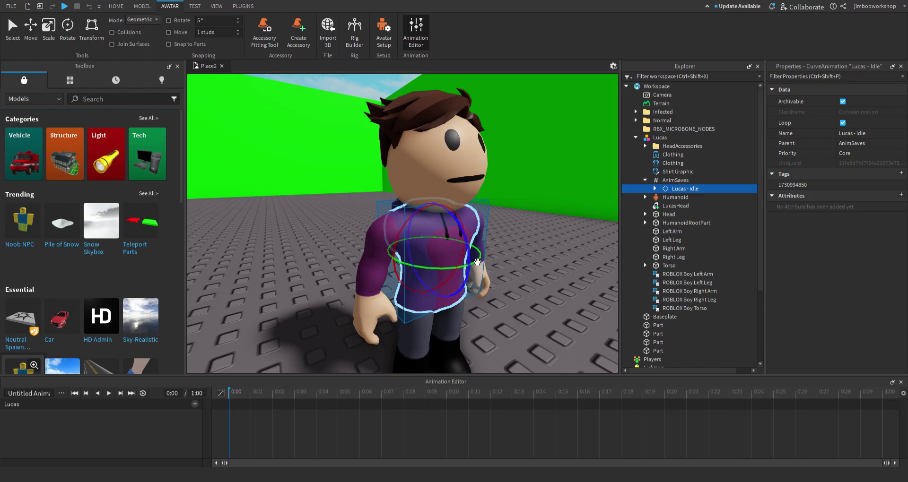
Step: Rotate the character's torso slightly at 0:00 in the new untitled animation
left_click_drag(477, 261, 473, 259)
left_click(497, 294)
scroll(498, 294, "down", 3)
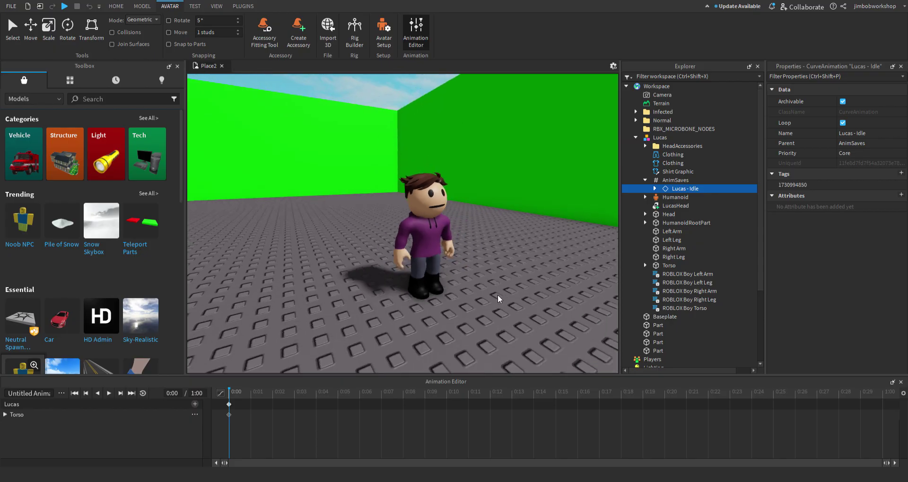
scroll(498, 298, "up", 8)
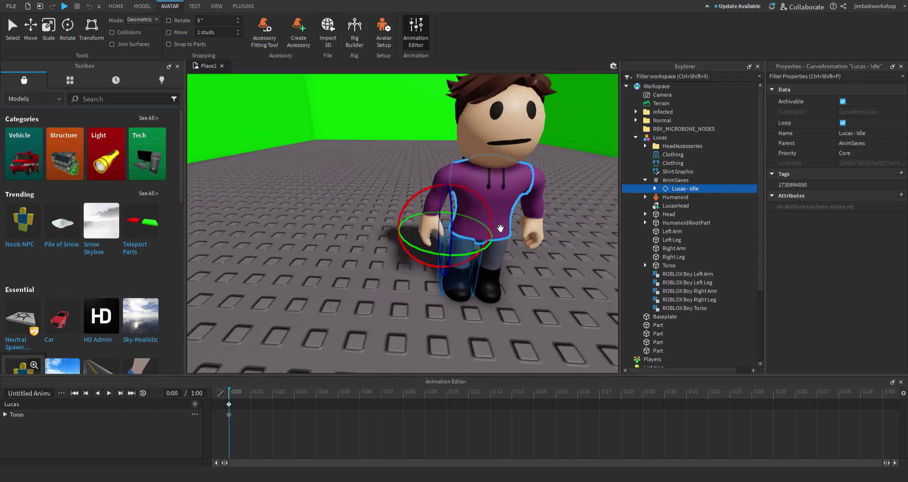
Step: Rotate the right leg and the left leg at 0:00 to start a stepping stance
left_click_drag(491, 225, 485, 220)
left_click(499, 283)
left_click_drag(560, 211, 557, 206)
Step: Rotate the left and right arms at 0:00 to match the stepping stance
left_click(542, 214)
right_click_drag(561, 194, 573, 192)
left_click_drag(545, 174, 547, 142)
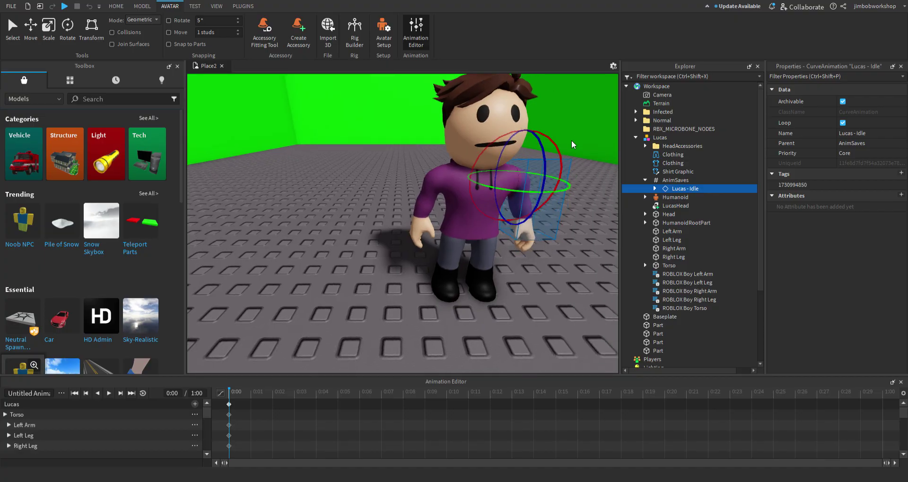
left_click(572, 141)
key("a")
key("d")
left_click(543, 209)
left_click_drag(572, 177, 574, 170)
Step: Rotate the left leg a little more and move the right leg forward at 0:00
left_click(575, 277)
right_click_drag(576, 278, 583, 278)
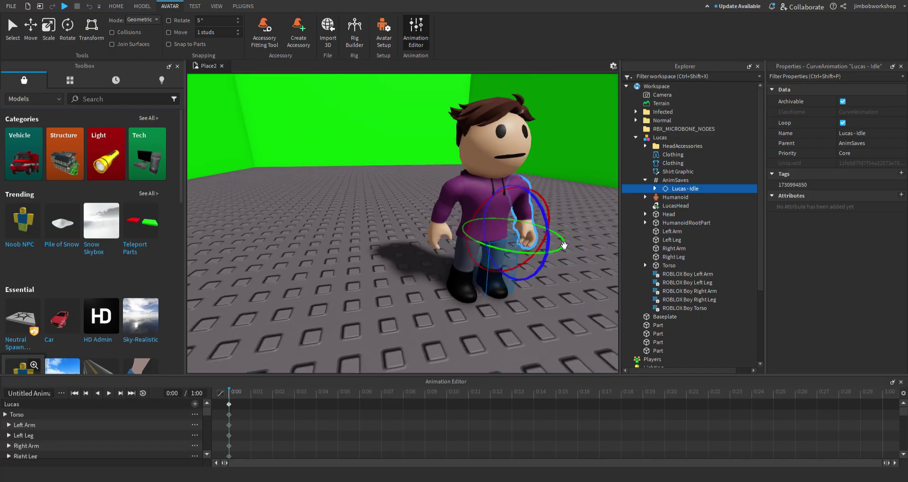
left_click_drag(549, 246, 555, 252)
left_click(481, 287)
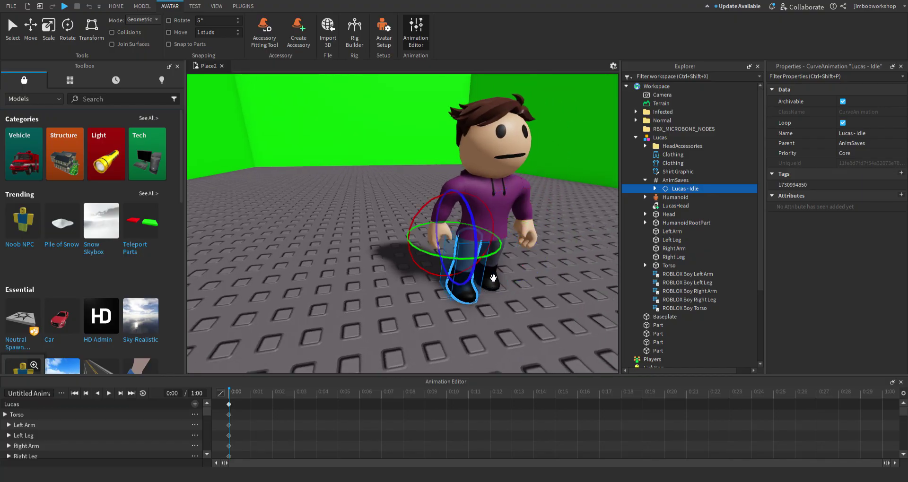
key("ctrl+2")
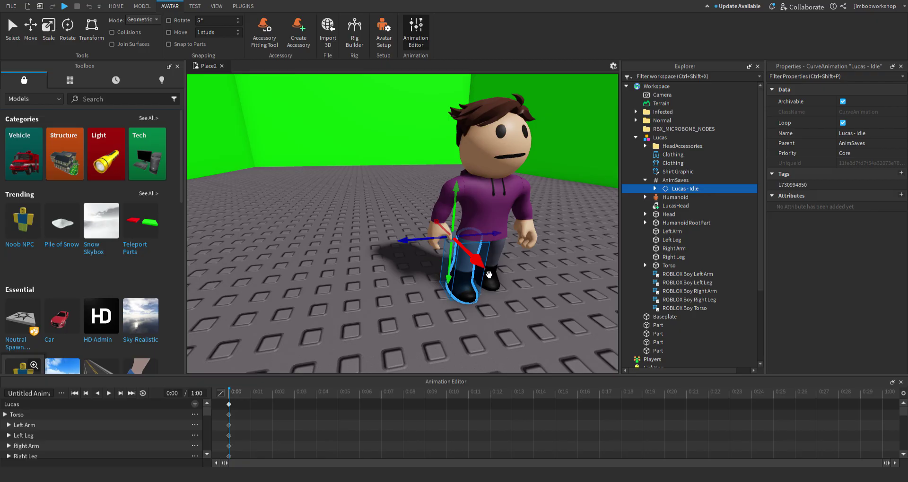
mouse_move(489, 275)
left_mouse_down()
mouse_move(478, 267)
mouse_move(495, 285)
left_mouse_up()
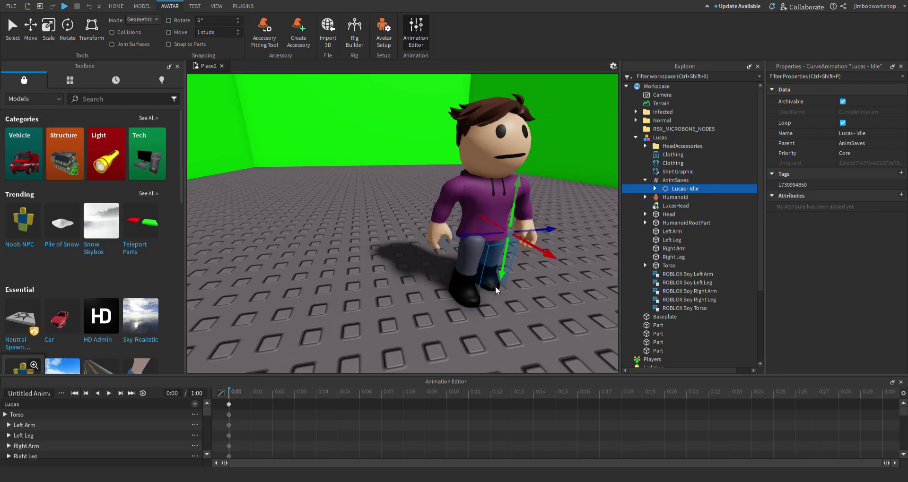
Step: Tilt the character's head slightly downward at 0:00
right_click_drag(496, 286, 467, 246)
left_click(442, 184)
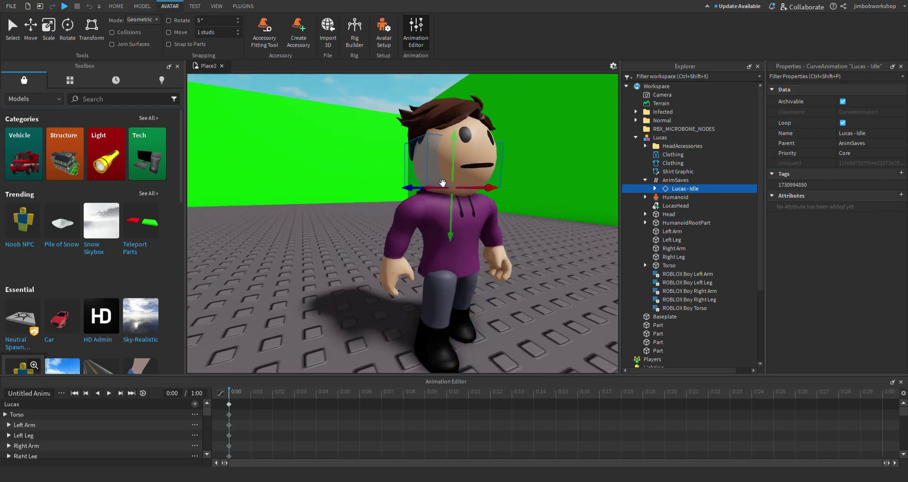
key("r")
left_click_drag(485, 163, 505, 186)
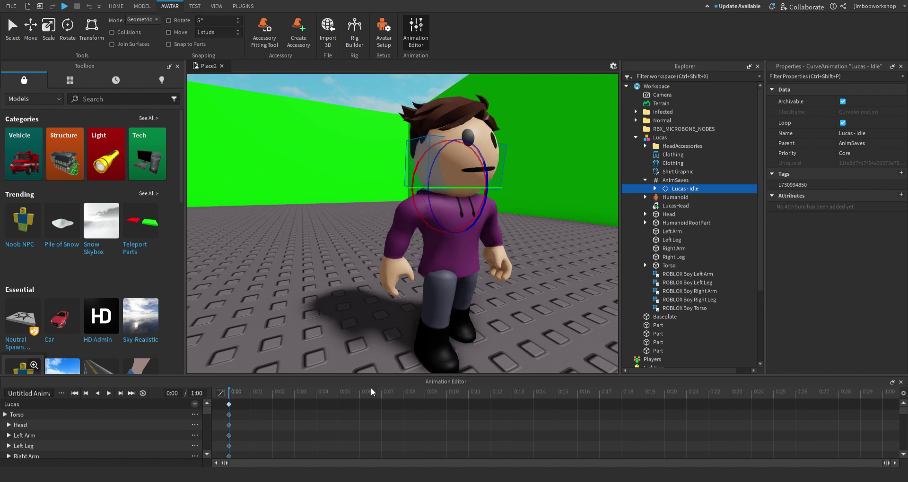
Step: Go to 0:07 on the timeline and move the right leg back toward a standing position
left_click_drag(365, 401, 375, 399)
left_click(438, 331)
mouse_move(447, 303)
left_mouse_down()
mouse_move(436, 305)
mouse_move(446, 310)
mouse_move(439, 297)
left_mouse_up()
key("r")
key("r")
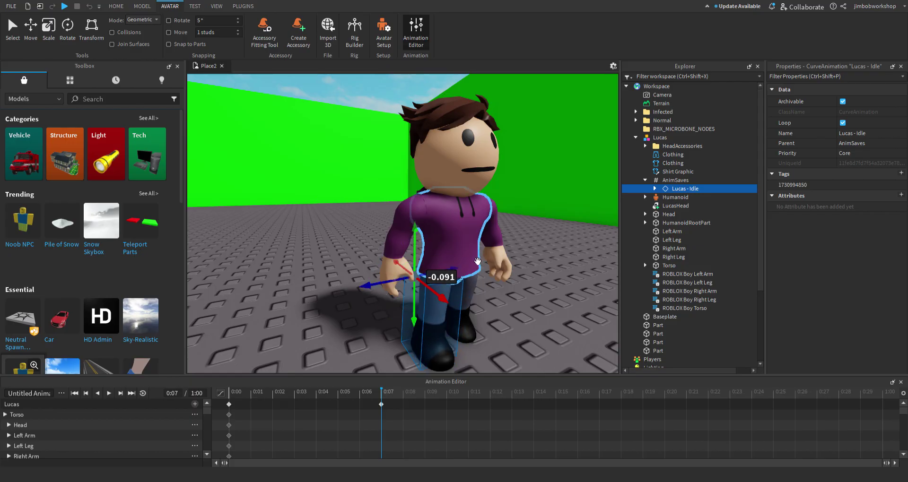
Step: Rotate the left arm at 0:07, and shift that frame's keyframes to 0:05
left_click(446, 226)
left_click(402, 227)
key("r")
left_click(447, 207)
left_click(499, 229)
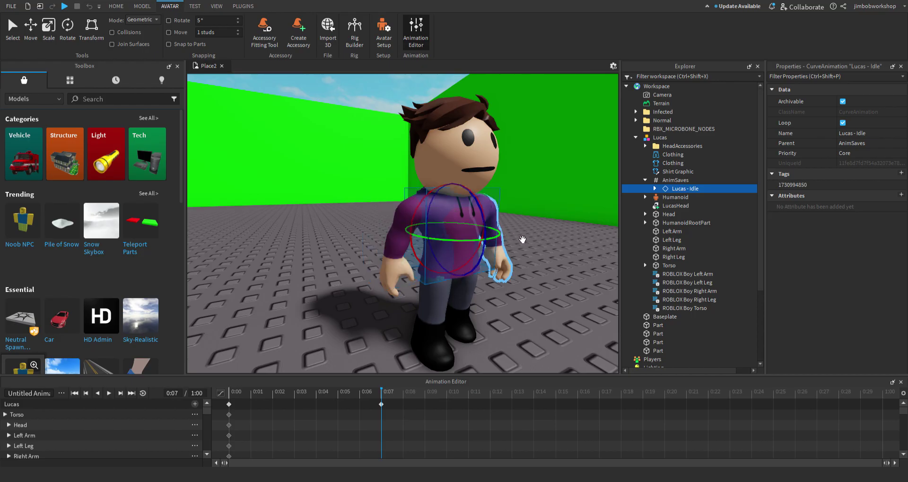
left_click_drag(521, 197, 521, 227)
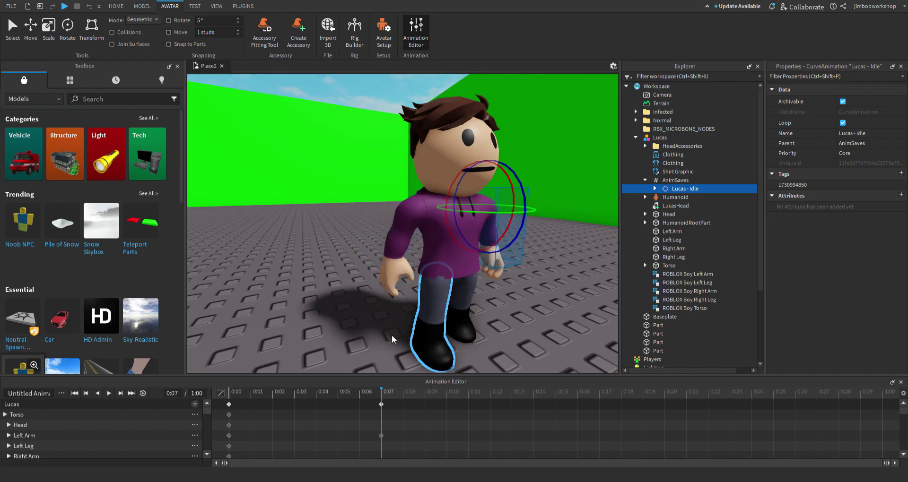
left_click(498, 401)
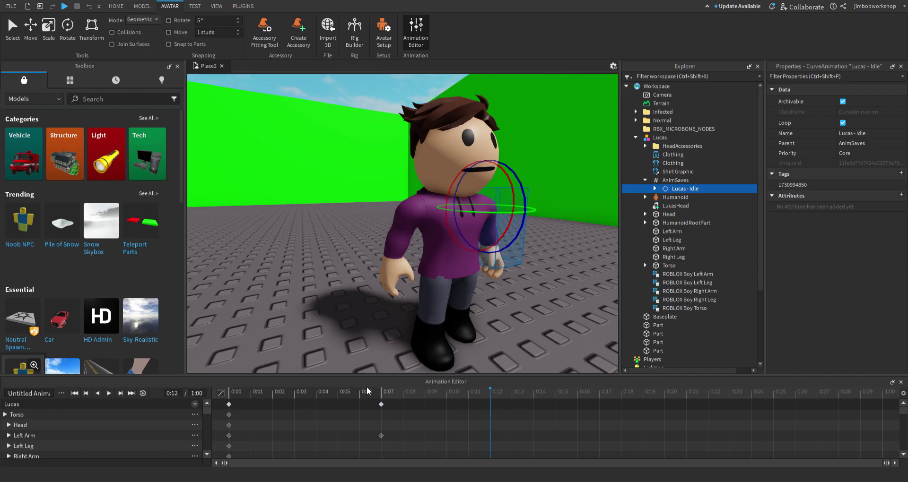
left_click_drag(383, 405, 337, 411)
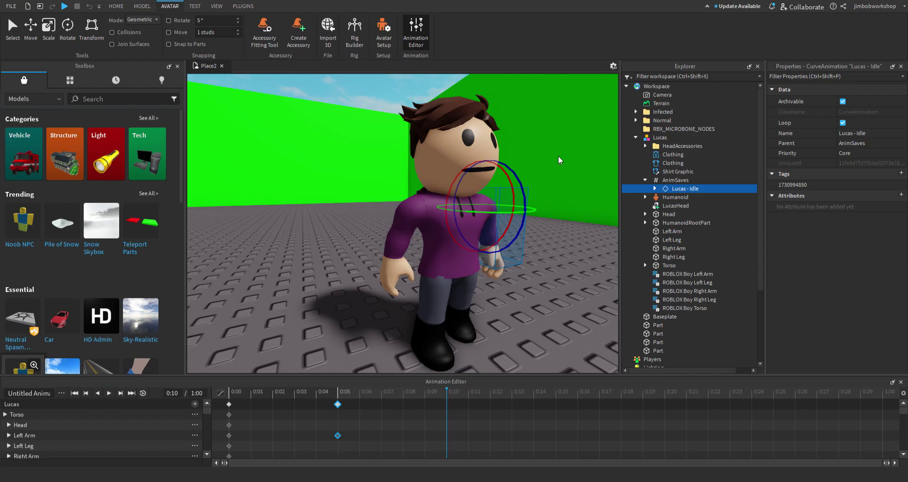
Step: Pose the arms and the right leg at 0:10 for the opposite step
left_click_drag(540, 211, 436, 182)
left_click(440, 305)
left_click_drag(441, 277, 445, 297)
Step: Raise the left leg by about 0.26 and move it forward by about 0.39 at 0:10
left_click(468, 313)
left_click_drag(520, 253, 518, 242)
scroll(523, 265, "up", 4)
scroll(515, 284, "down", 5)
key("r")
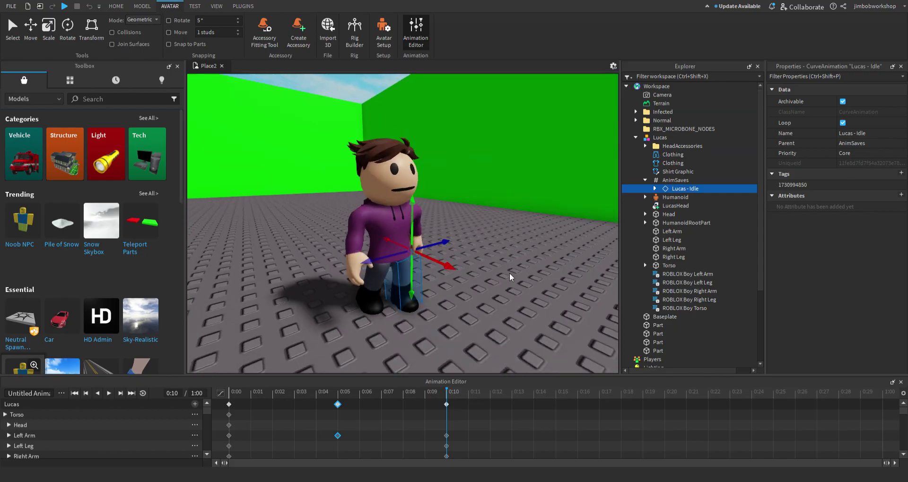
key("d")
left_click_drag(392, 211, 392, 205)
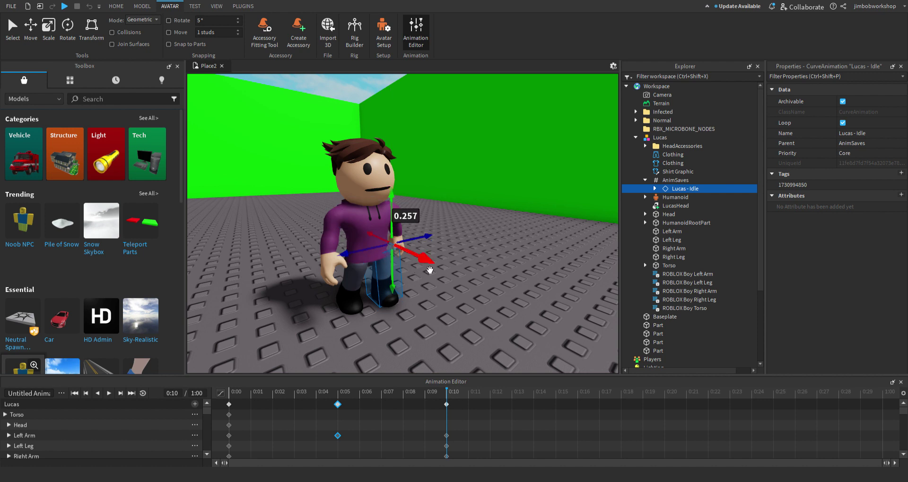
left_click_drag(430, 270, 447, 297)
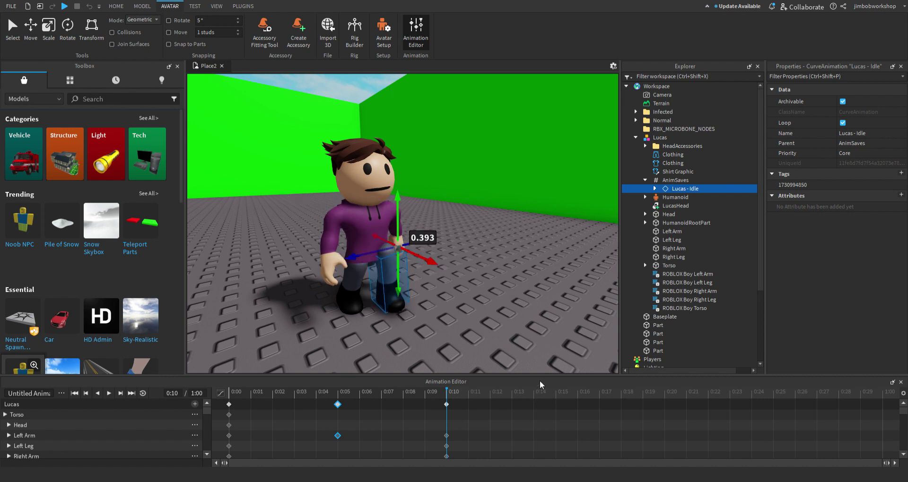
Step: Lean the torso forward and tilt the head back up at 0:10
left_click(371, 229)
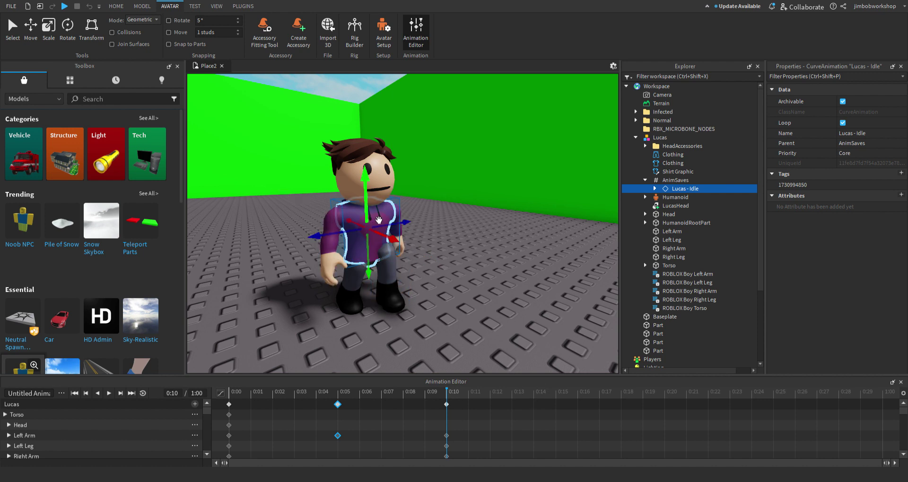
key("r")
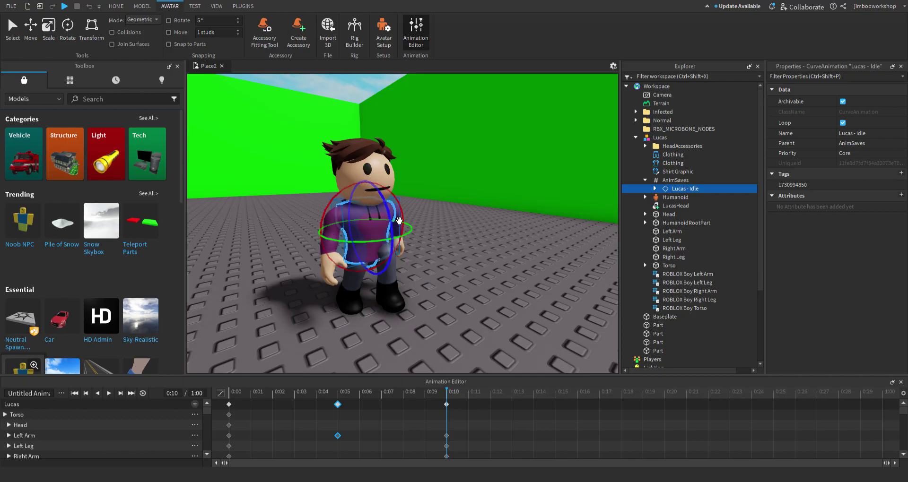
left_click_drag(400, 220, 399, 212)
key("a")
left_click(463, 188)
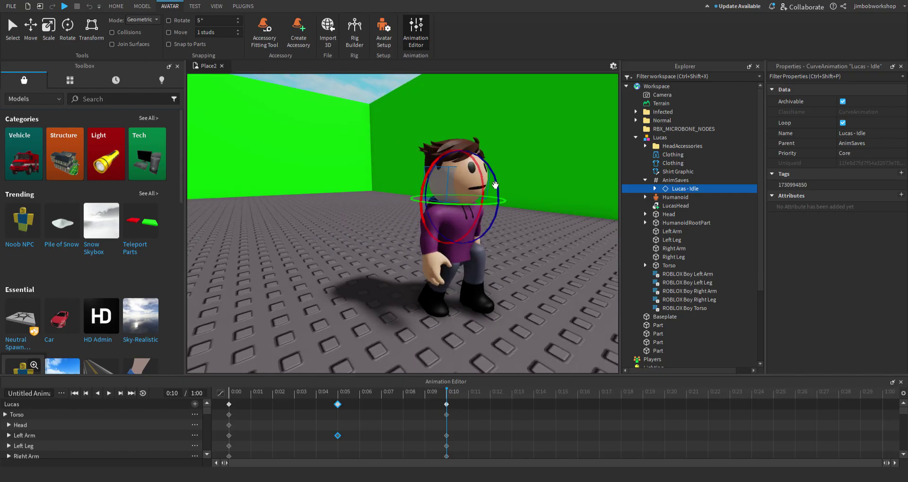
mouse_move(495, 185)
left_mouse_down()
mouse_move(492, 172)
mouse_move(497, 192)
left_mouse_up()
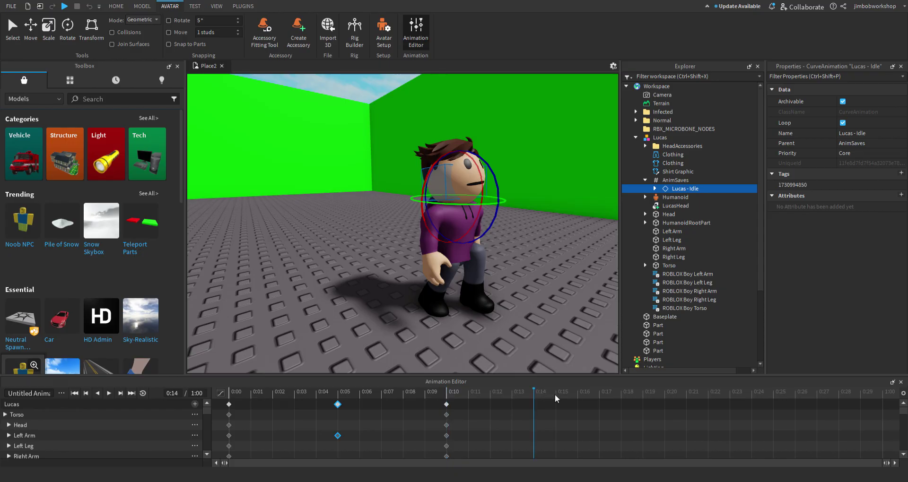
Step: Go to 0:15 on the timeline and lean the torso further forward
left_click(560, 416)
left_click(487, 267)
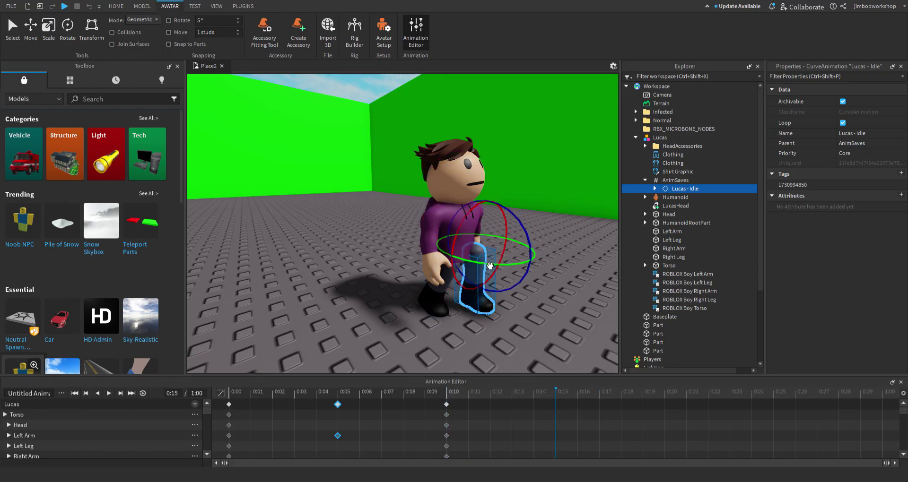
left_click(474, 236)
left_click_drag(498, 232, 515, 250)
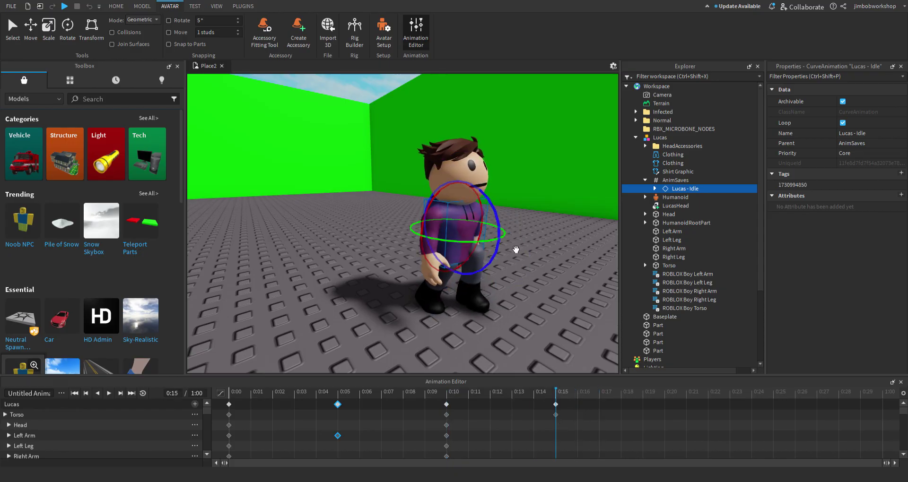
Step: Reposition the torso and both legs at 0:15 to deepen the stepping pose
key("r")
left_click_drag(461, 262, 478, 264)
left_click(450, 314)
left_click(438, 301)
key("r")
left_click(496, 259)
left_click(476, 271)
key("r")
left_click_drag(486, 229, 488, 234)
left_click(546, 211)
Step: Convert the keyframe sequence to a curve animation, with the left arm selected
right_click_drag(546, 212, 468, 224)
left_click(386, 208)
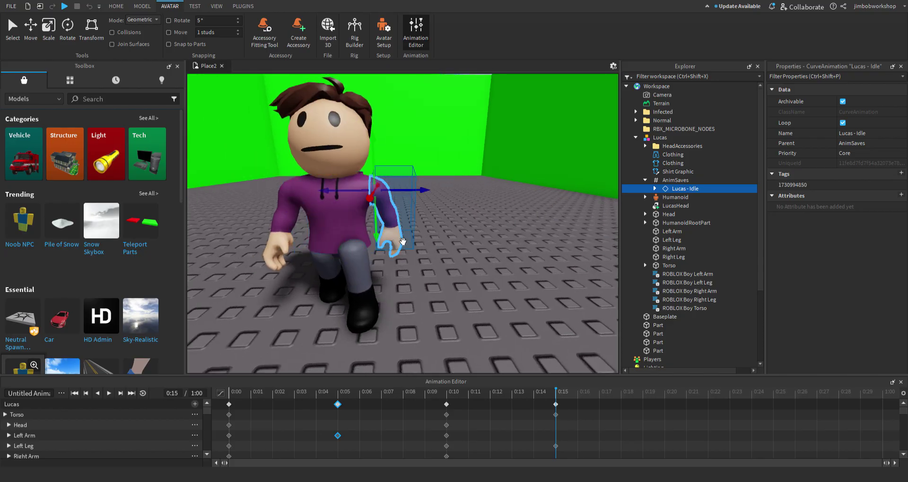
left_click(220, 393)
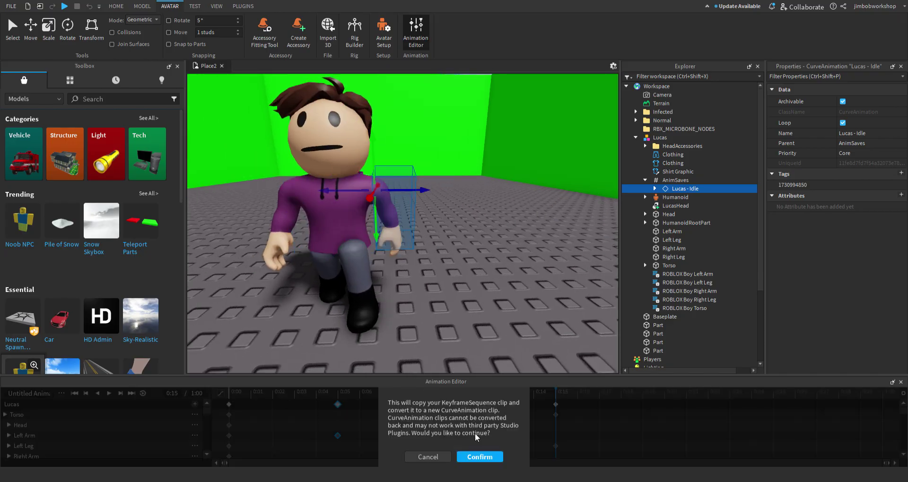
left_click(490, 457)
Step: Rotate the left arm at 0:15 using the Rotate tool
right_click_drag(520, 371, 128, 55)
left_click(67, 30)
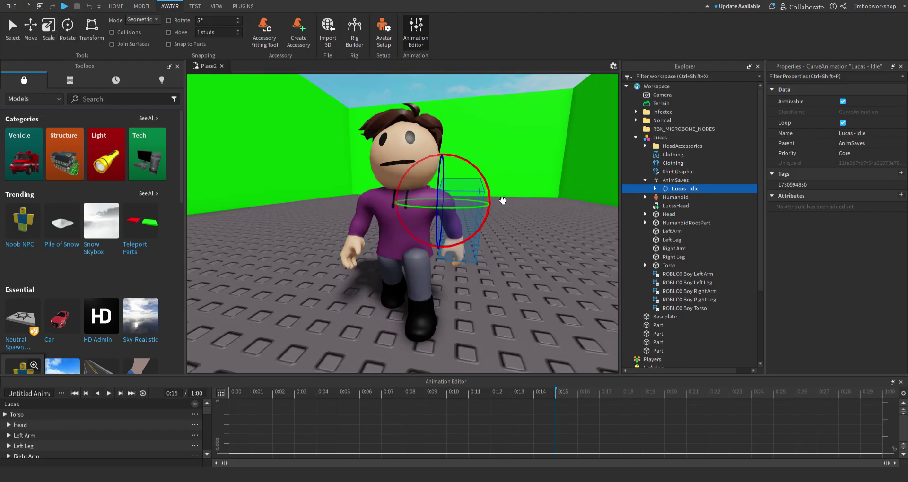
left_click_drag(503, 202, 490, 185)
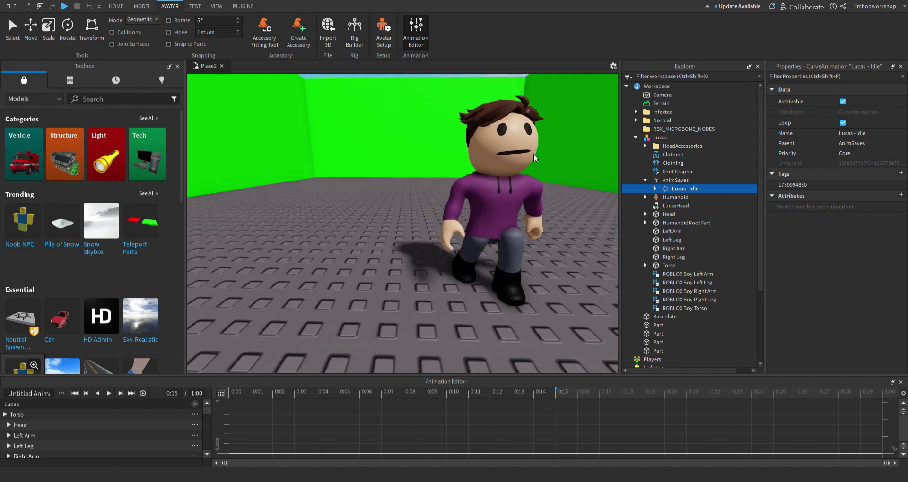
Step: Rotate the right arm slightly forward at 0:15
left_click(449, 258)
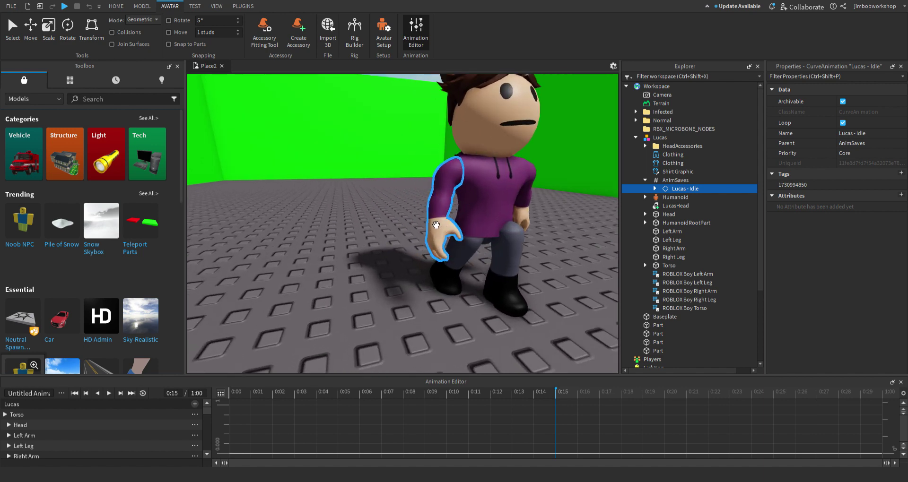
left_click(435, 192)
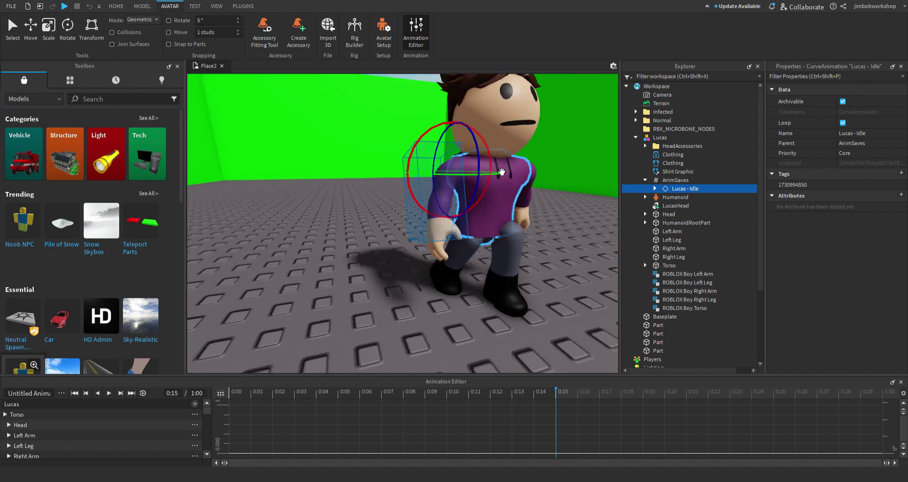
left_click_drag(492, 171, 492, 166)
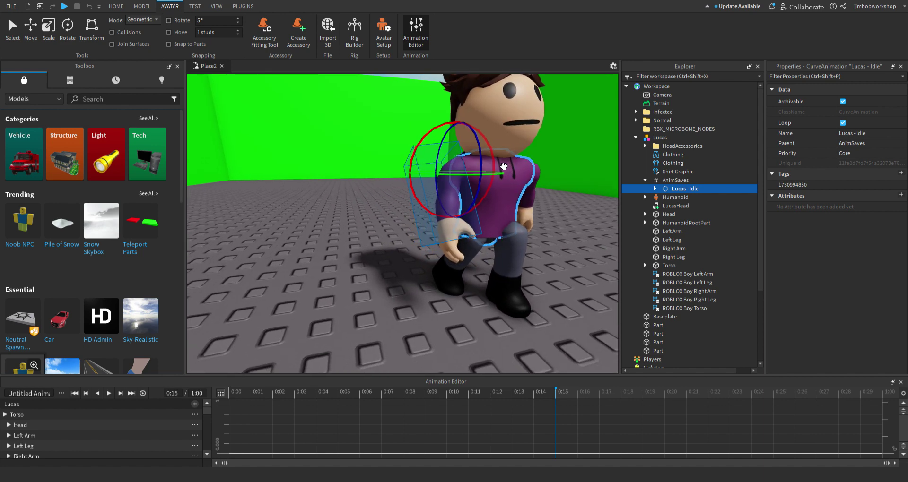
Step: Rotate the head at 0:15 and preview the animation with the keyframe view displayed instead of the curve editor
right_click_drag(504, 166, 467, 149)
key("w")
key("a")
left_click(473, 195)
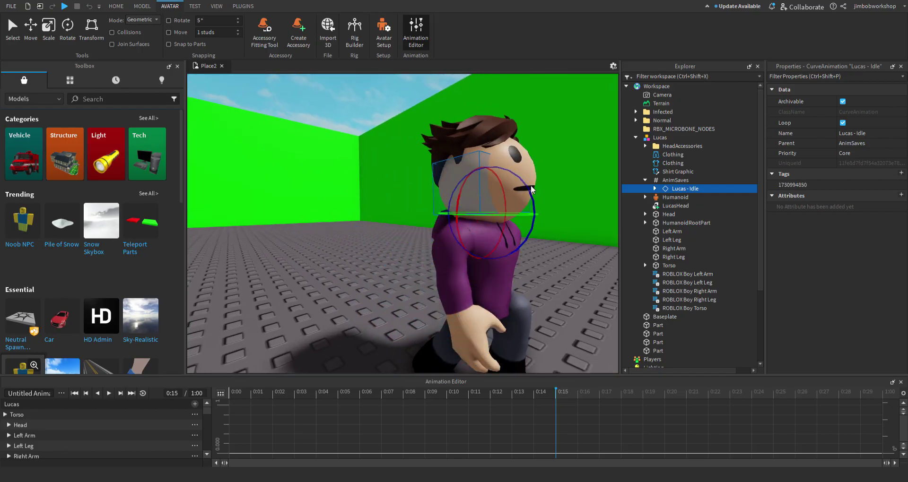
left_click_drag(536, 198, 530, 236)
left_click(220, 394)
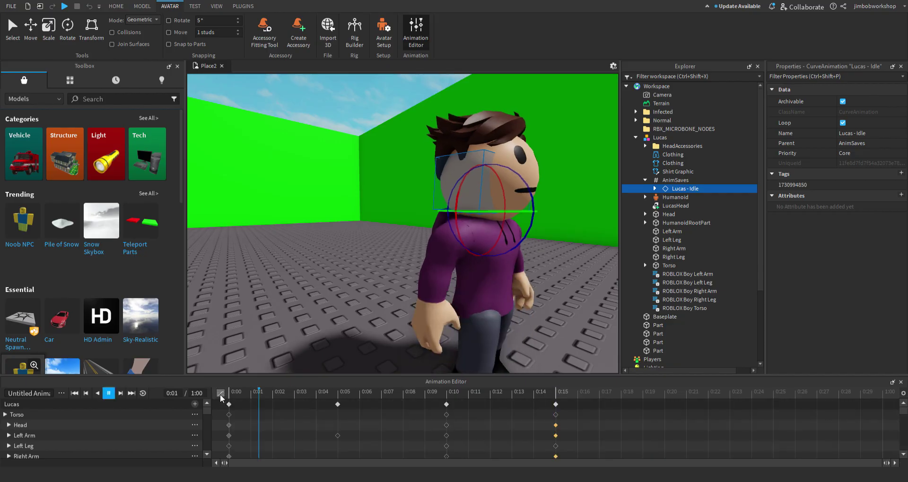
key("space")
key("space")
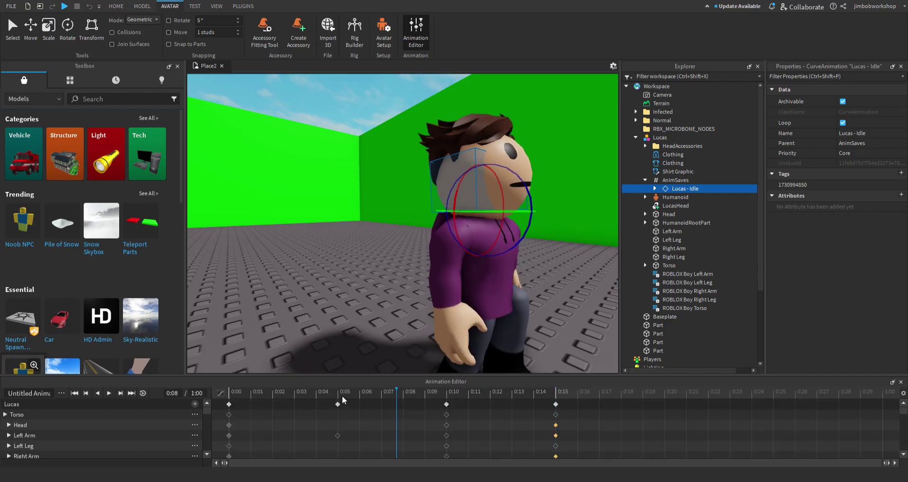
left_click_drag(342, 396, 448, 436)
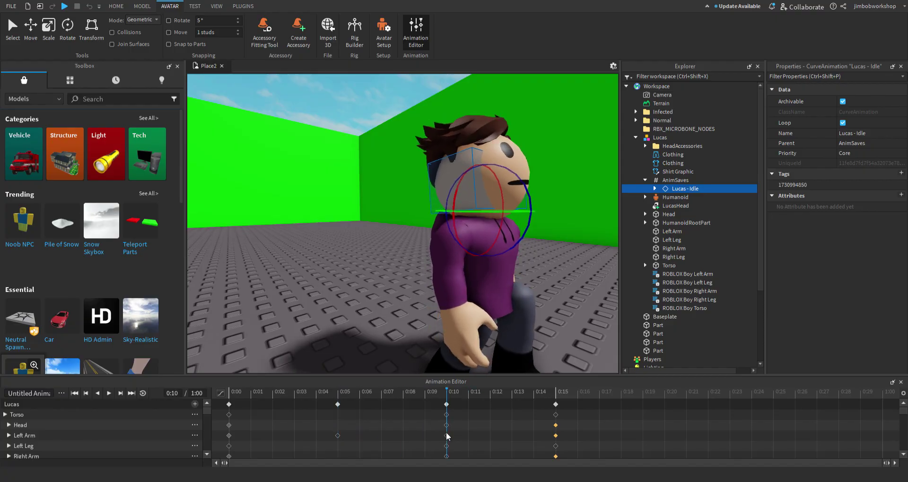
Step: Shift the right leg by about -0.027 at 0:05 using the Move tool and play the animation back
left_click(336, 394)
left_click(517, 344)
right_click_drag(518, 345, 506, 334)
key("r")
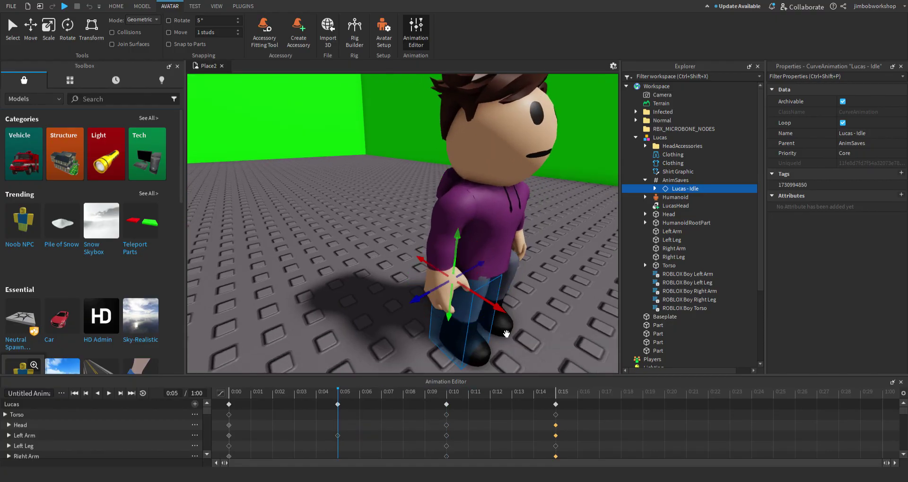
left_click_drag(504, 315, 502, 314)
scroll(557, 311, "down", 3)
key("space")
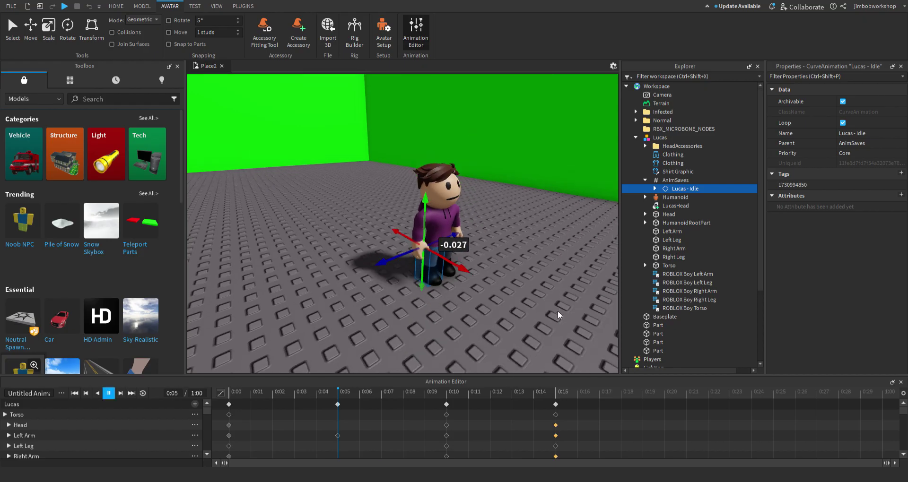
key("space")
left_click(557, 315)
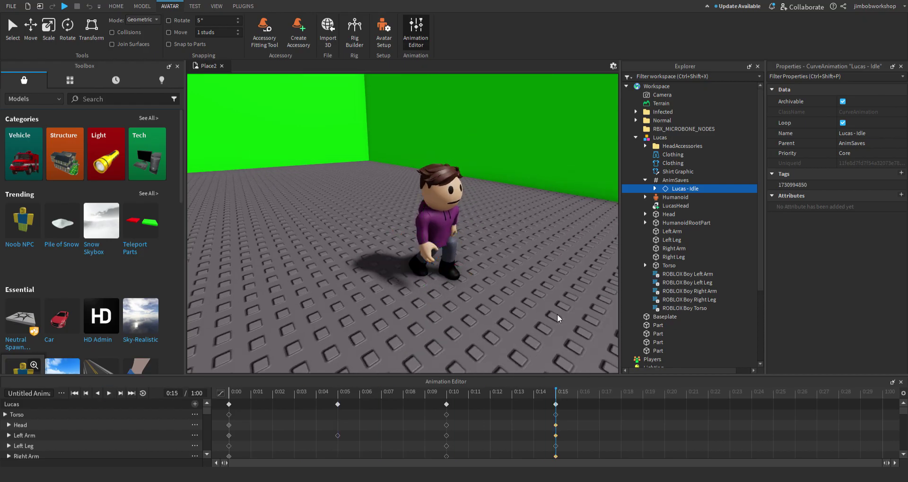
Step: Rotate the left arm slightly at 0:00
left_click(237, 401)
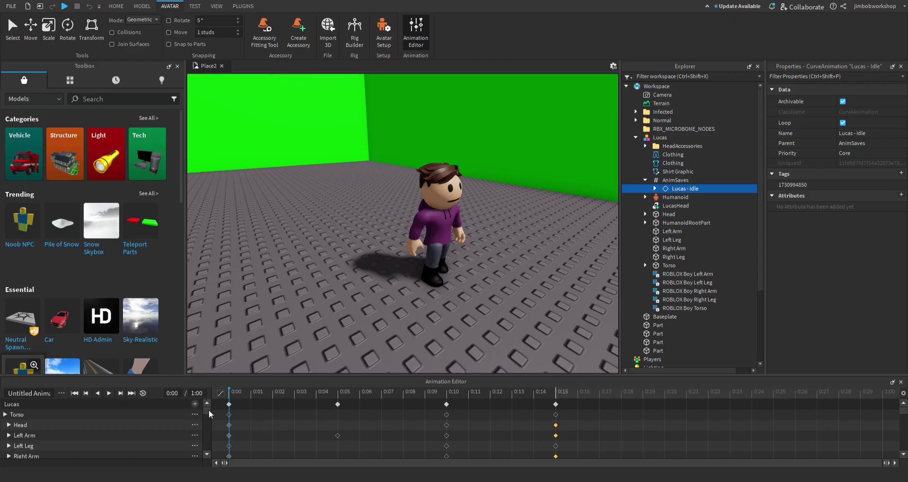
left_click(471, 231)
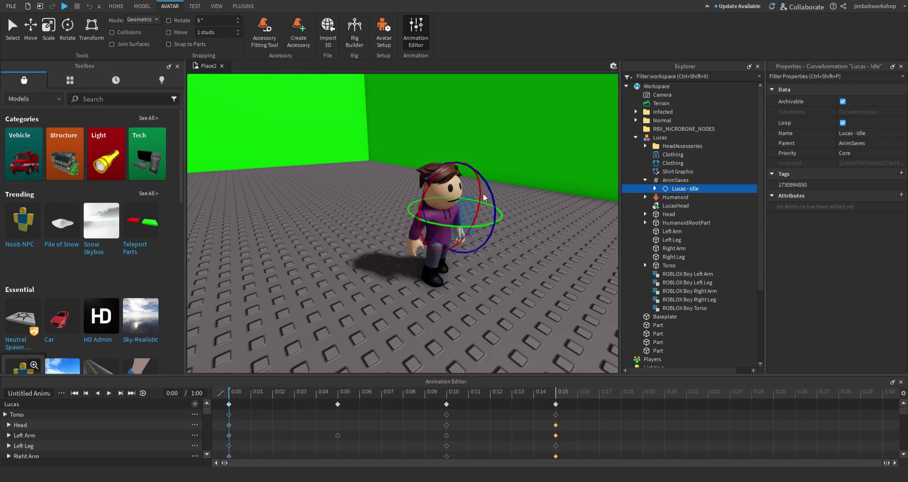
left_click_drag(494, 205, 487, 191)
Step: Tighten the timing by moving the 0:10 keyframes to 0:07 and the 0:15 keyframes to 0:10, previewing the motion between adjustments
left_click_drag(323, 399, 334, 397)
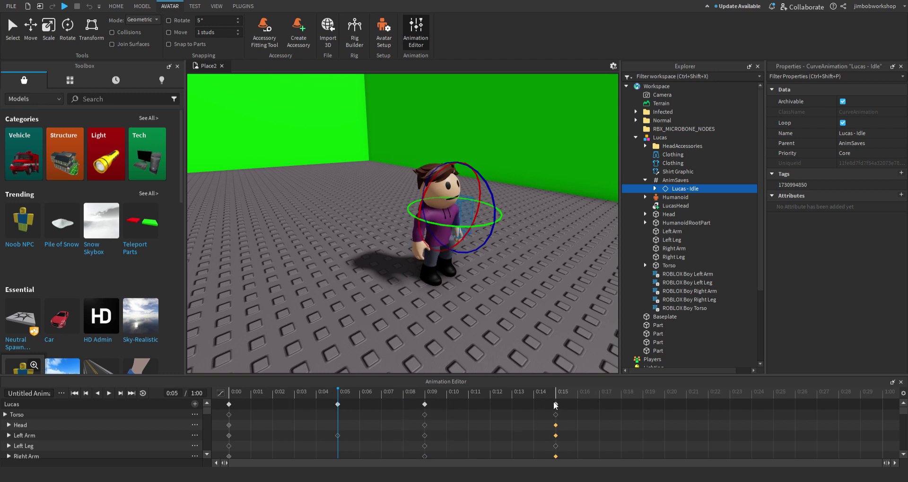
left_click(543, 320)
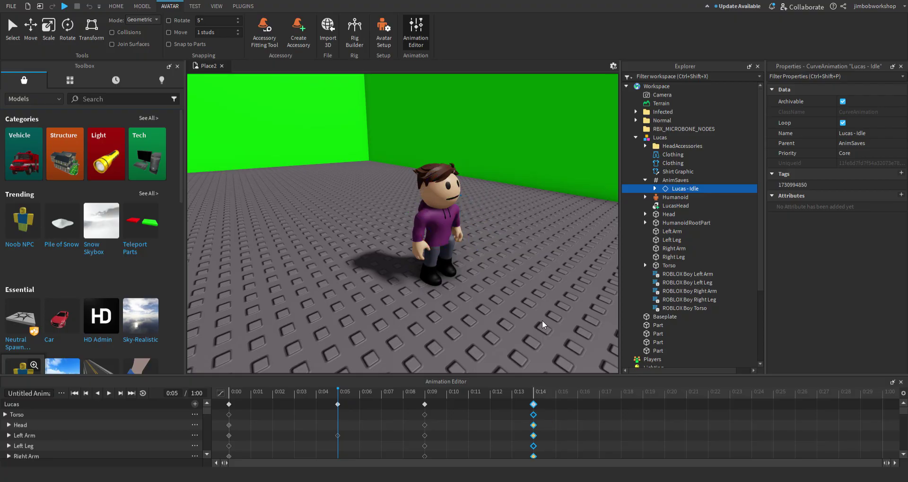
key("space")
key("space")
key("d")
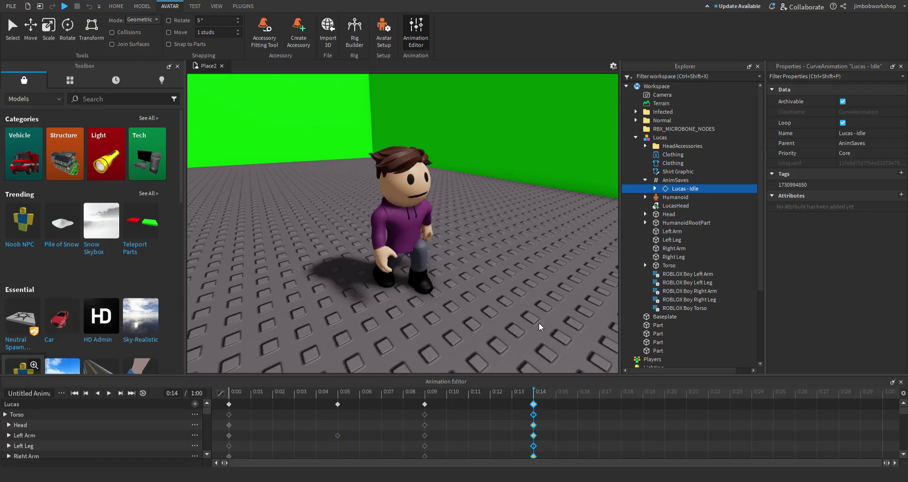
key("a")
key("w")
key("s")
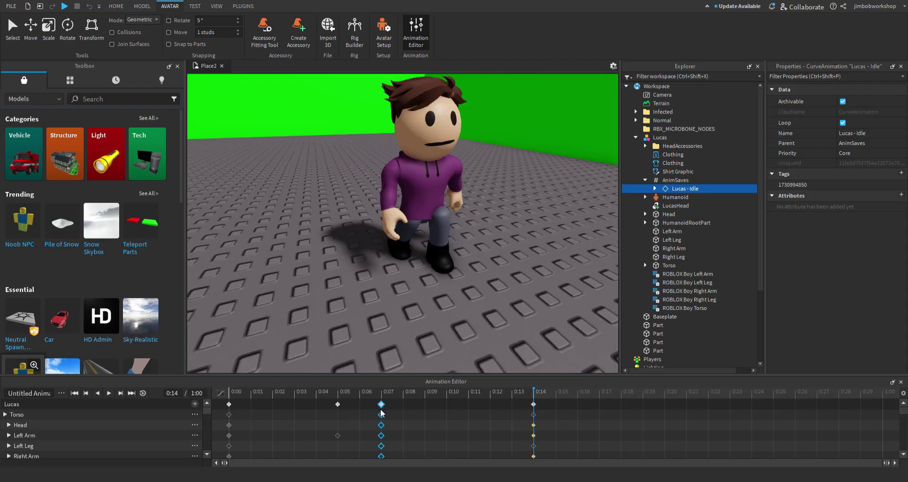
key("space")
left_click_drag(533, 410, 447, 410)
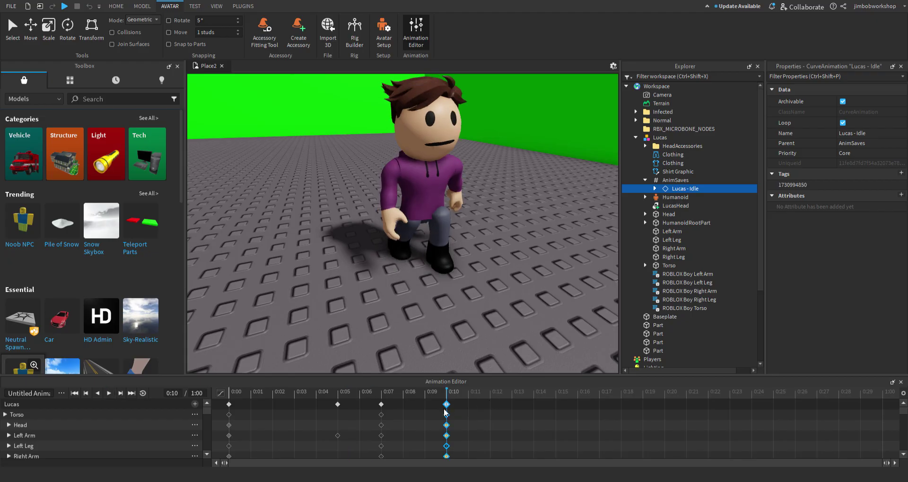
Step: Pose the left leg and the right leg at 0:13 with the Move and Rotate tools
left_click(536, 400)
left_click(457, 242)
scroll(458, 241, "up", 3)
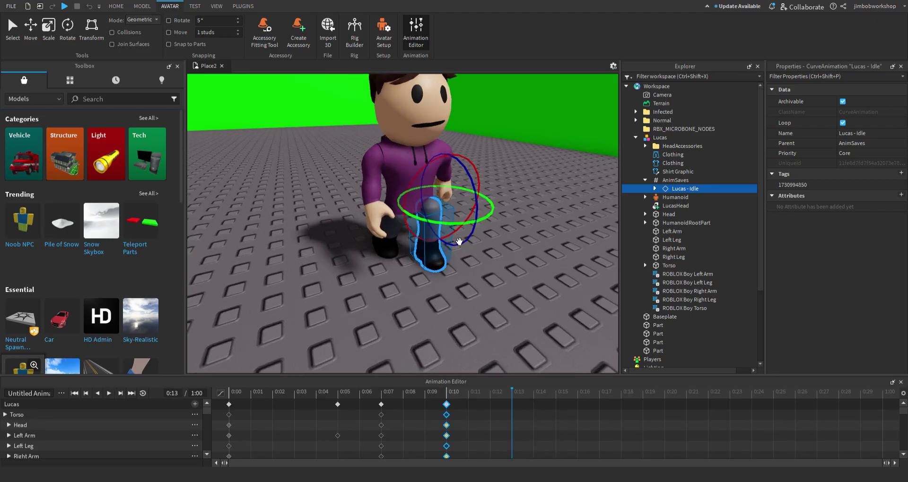
key("r")
left_click_drag(487, 213, 470, 212)
left_click(392, 243)
key("r")
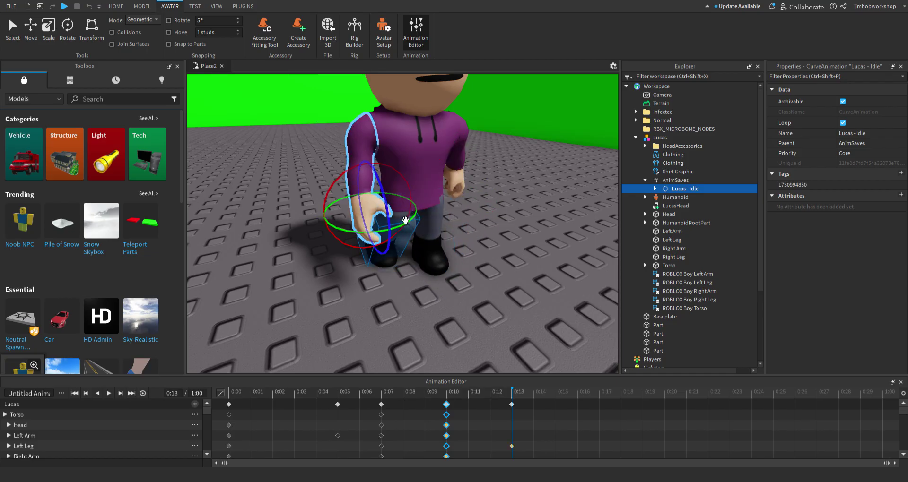
left_click_drag(379, 221, 387, 191)
Step: Rotate the left arm, the right arm and the head at 0:13
left_click(457, 176)
left_click_drag(491, 106, 493, 98)
left_click(372, 135)
left_click_drag(381, 125, 384, 133)
right_click_drag(385, 136, 430, 137)
left_click_drag(460, 139, 460, 131)
right_click_drag(472, 148, 448, 154)
left_click(452, 148)
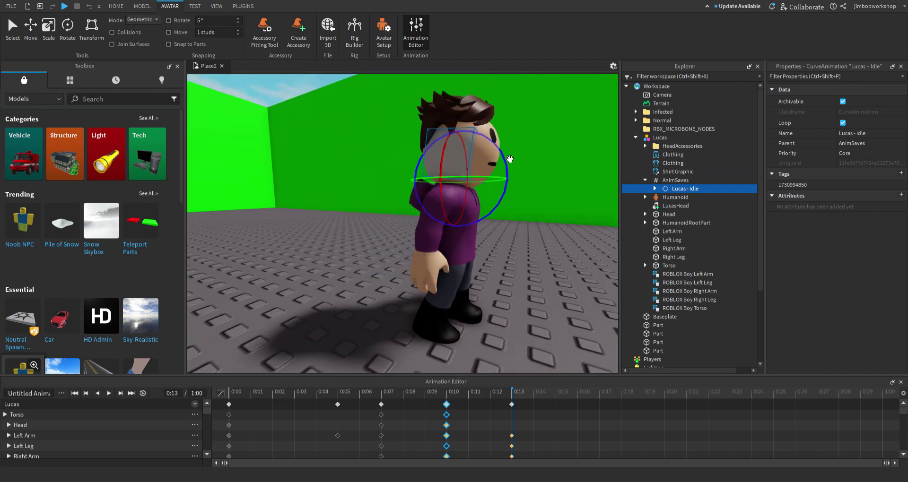
left_click_drag(507, 159, 504, 152)
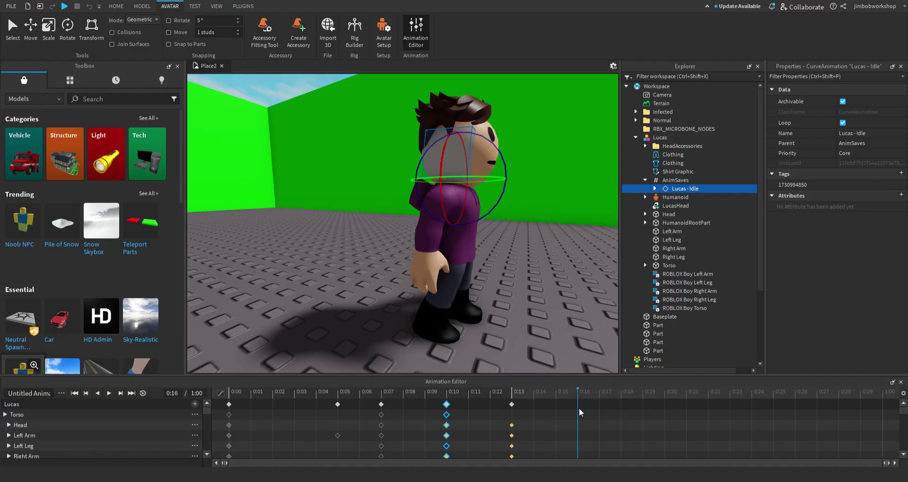
Step: Copy the 0:00 keyframes and paste them at 0:18
scroll(501, 283, "up", 2)
scroll(501, 284, "up", 3)
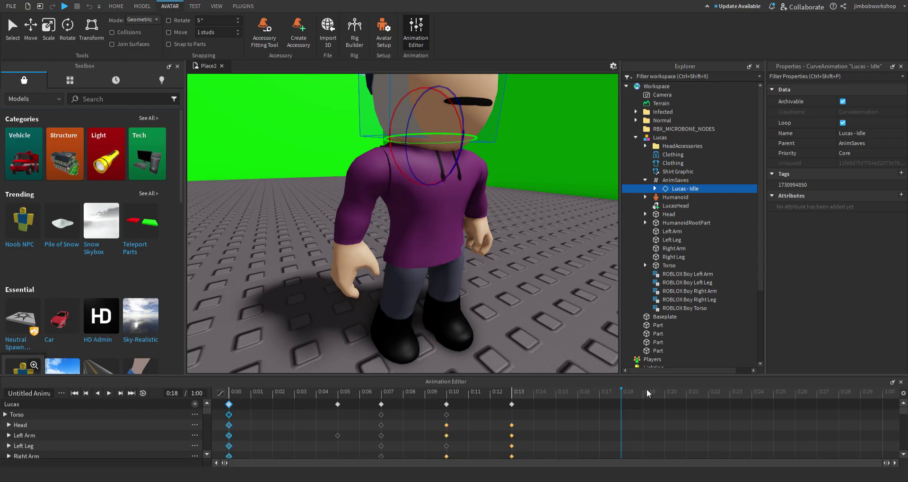
mouse_move(617, 397)
left_mouse_down()
mouse_move(601, 395)
mouse_move(625, 407)
left_mouse_up()
key("ctrl+z")
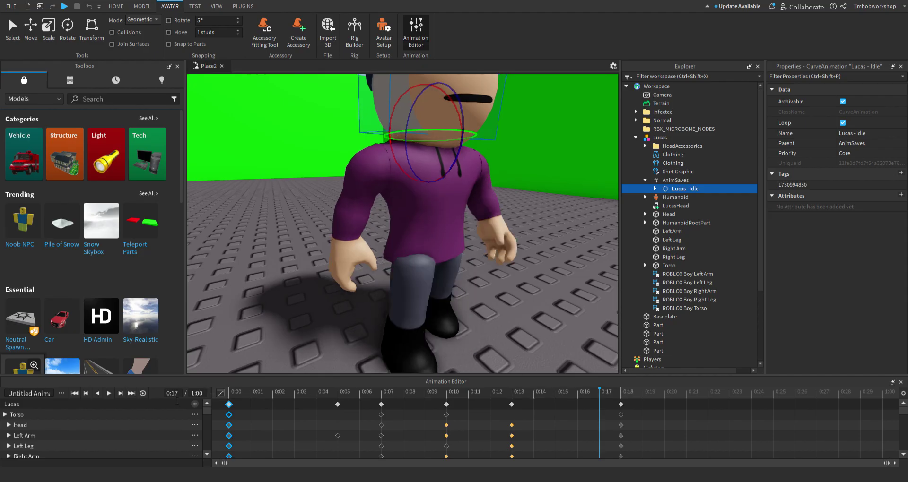
Step: Turn on looping and review the animation by playing it and scrubbing through to 0:18
left_click(142, 393)
key("space")
scroll(253, 371, "down", 5)
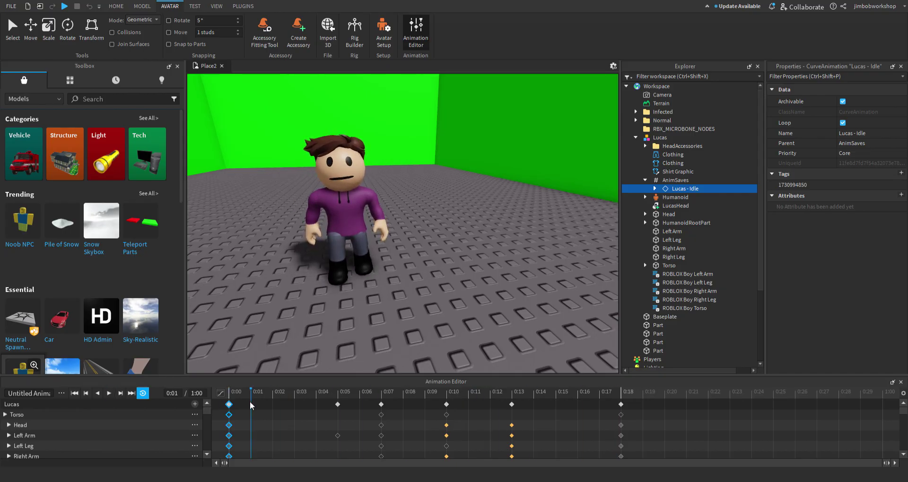
left_click(337, 415)
left_click_drag(336, 415, 573, 415)
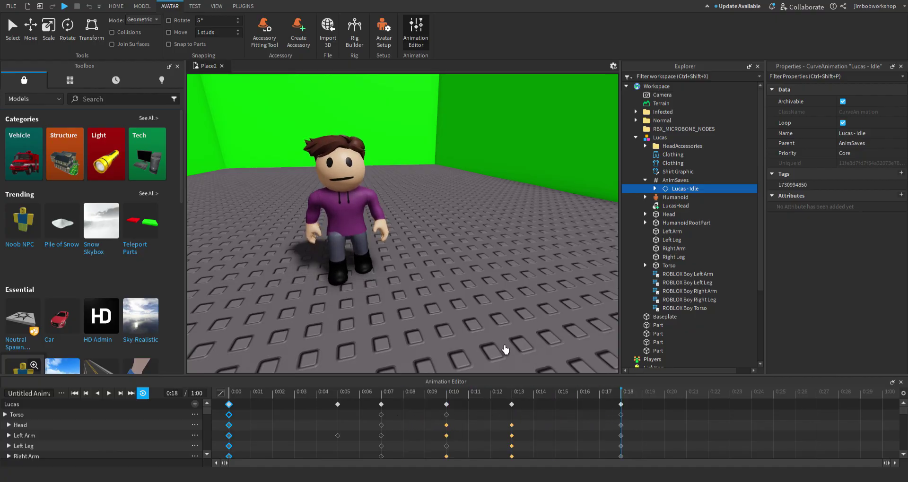
Step: Raise the right leg by about 0.166 at 0:18
right_click_drag(505, 349, 456, 314)
key("w")
key("a")
left_click(455, 288)
left_click_drag(441, 235, 442, 226)
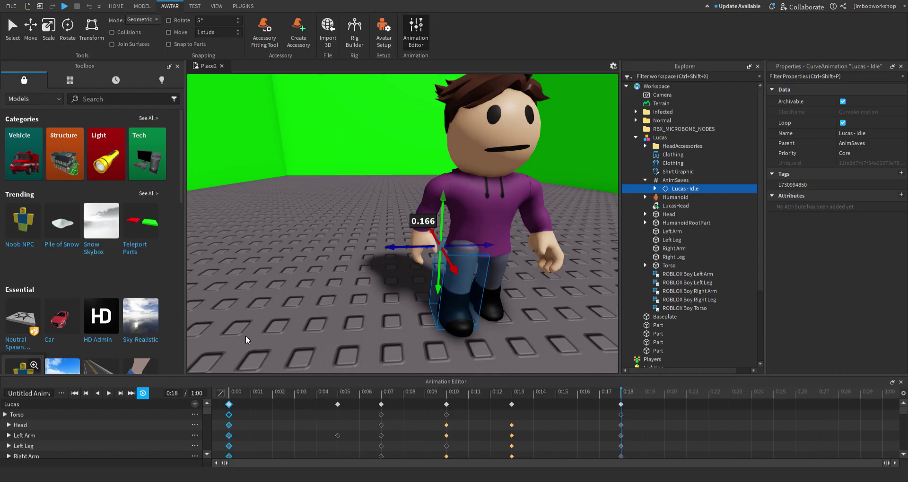
key("Delete")
left_click(235, 394)
key("ctrl+z")
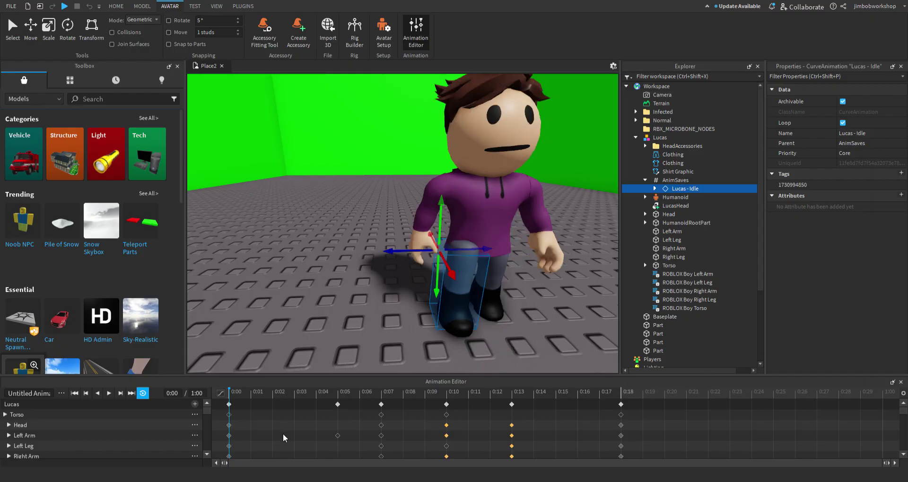
Step: Move the 0:05 keyframes to 0:03, the 0:07 keyframes to 0:06 and the 0:10 keyframes to 0:09, and preview the timing
key("space")
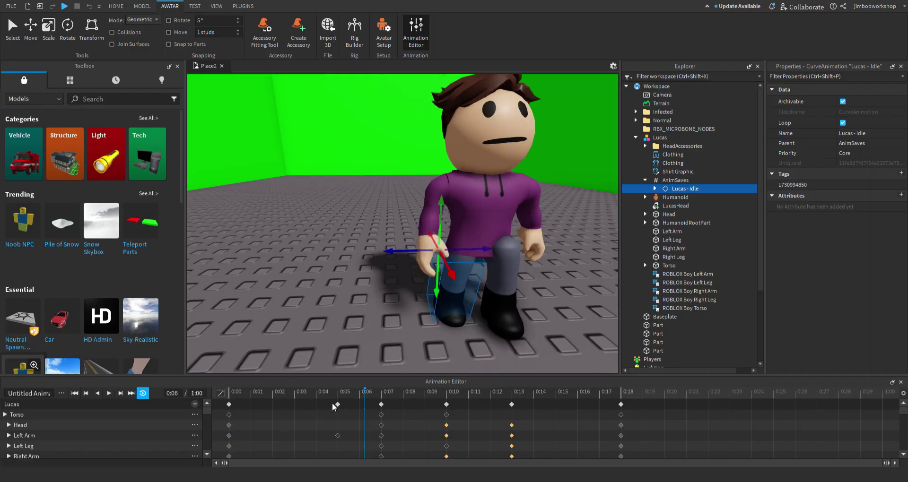
left_click_drag(338, 405, 295, 405)
left_click_drag(382, 407, 350, 417)
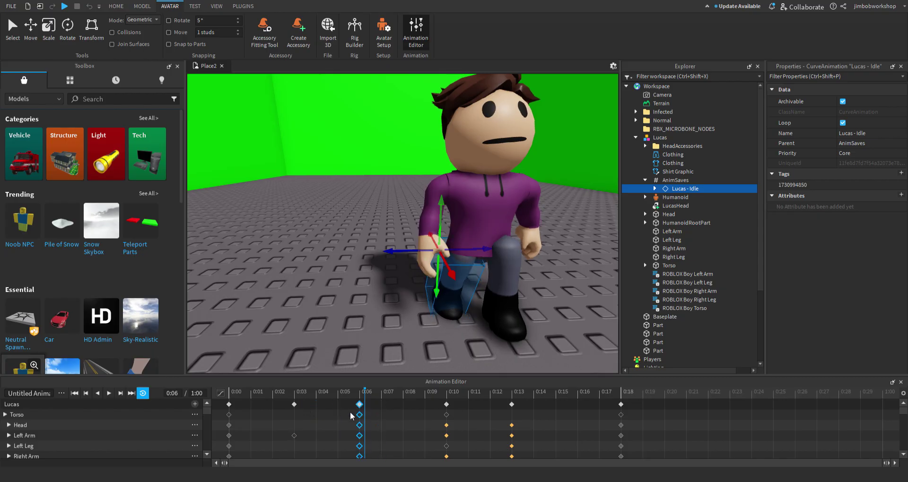
left_click_drag(447, 405, 438, 410)
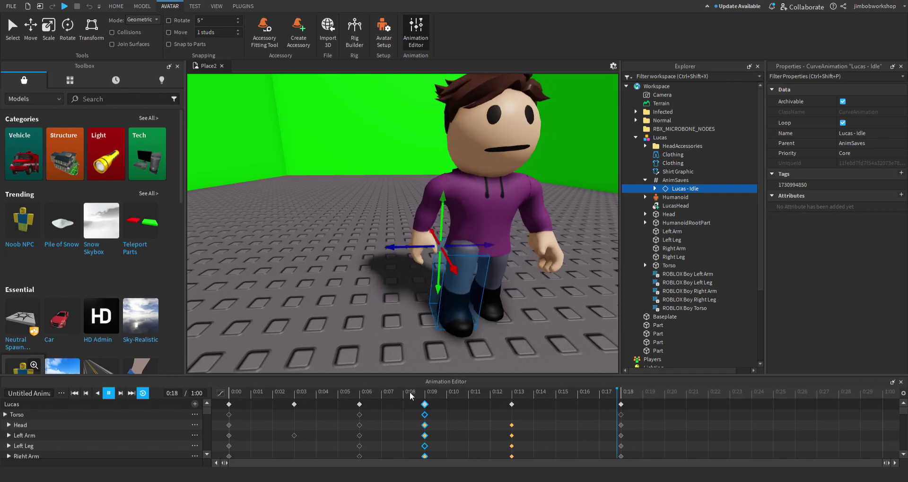
key("space")
Step: Move the right leg slightly forward at 0:02 and play the looped animation back
left_click(294, 392)
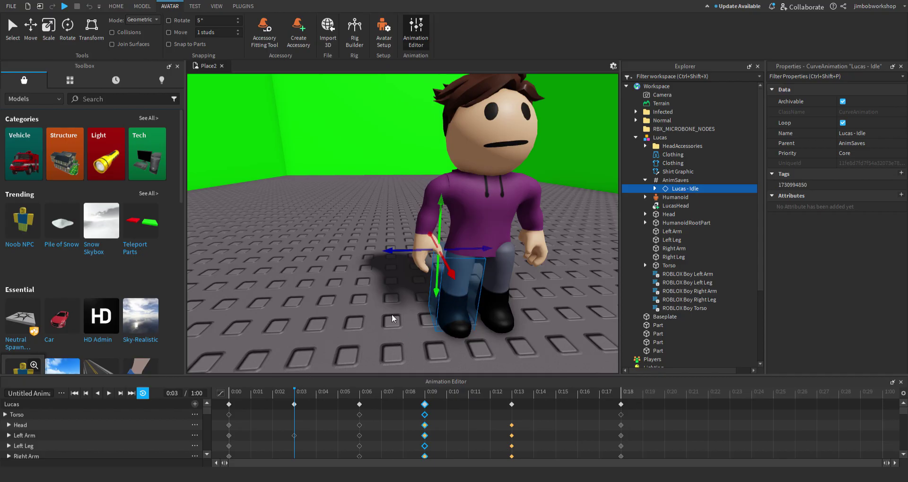
left_click(275, 392)
left_click_drag(452, 273, 457, 279)
key("space")
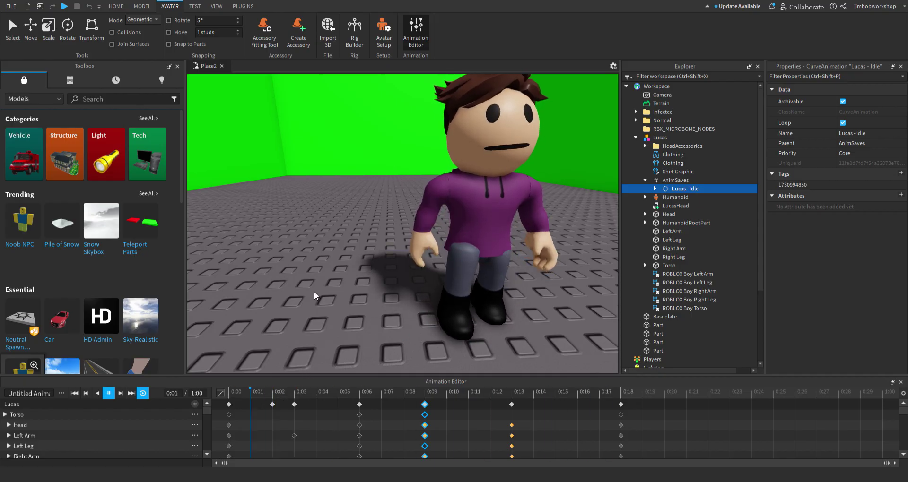
scroll(314, 291, "down", 5)
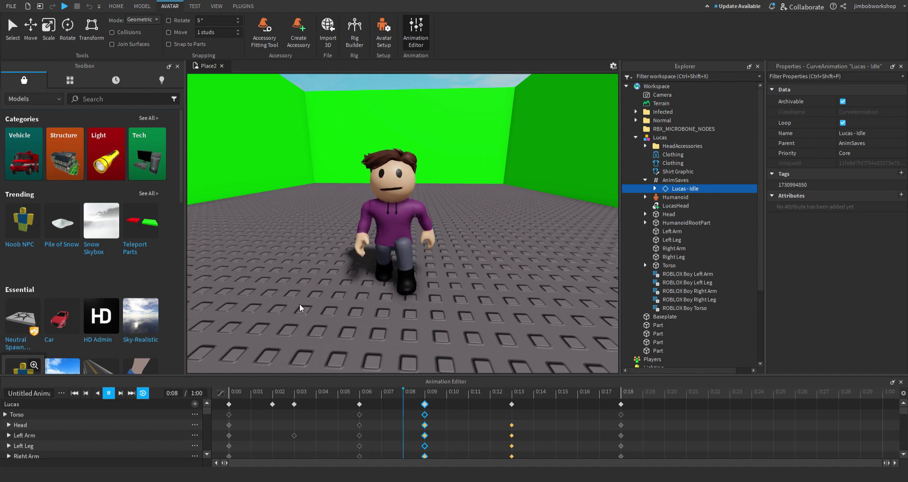
key("space")
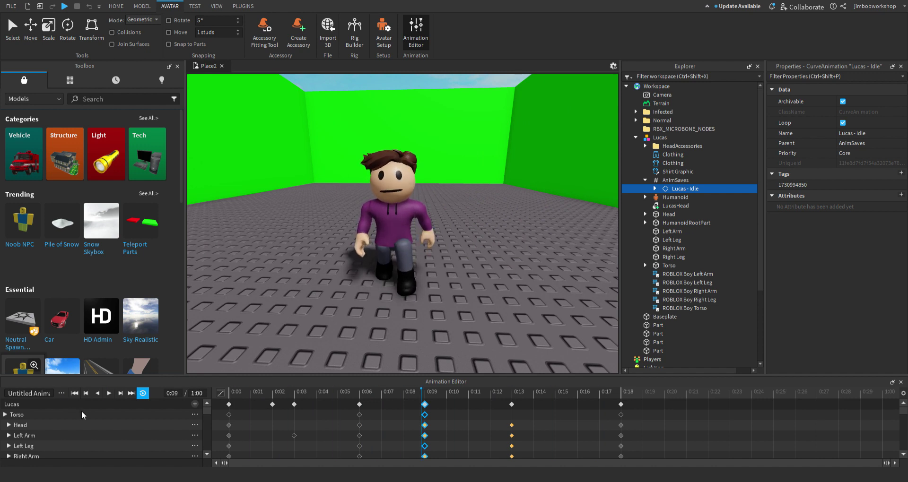
Step: Rename the untitled clip saved under RBX_ANIMSAVES to Lucas - Walk and move it into the Lucas model's AnimSaves
scroll(734, 262, "down", 4)
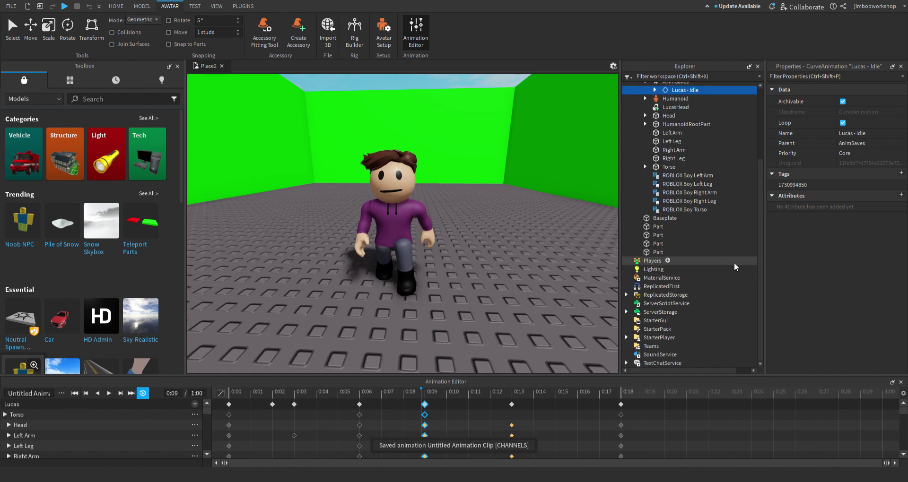
left_click(626, 312)
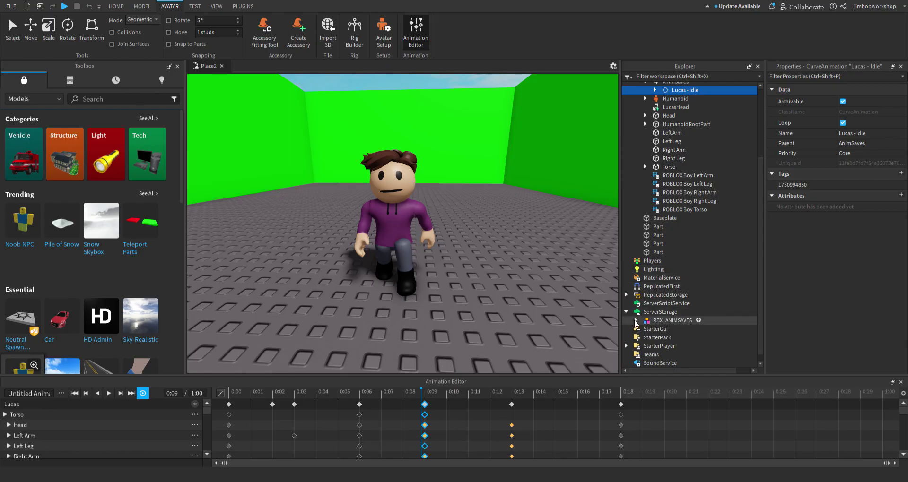
left_click(636, 320)
left_click(644, 329)
left_click(700, 337)
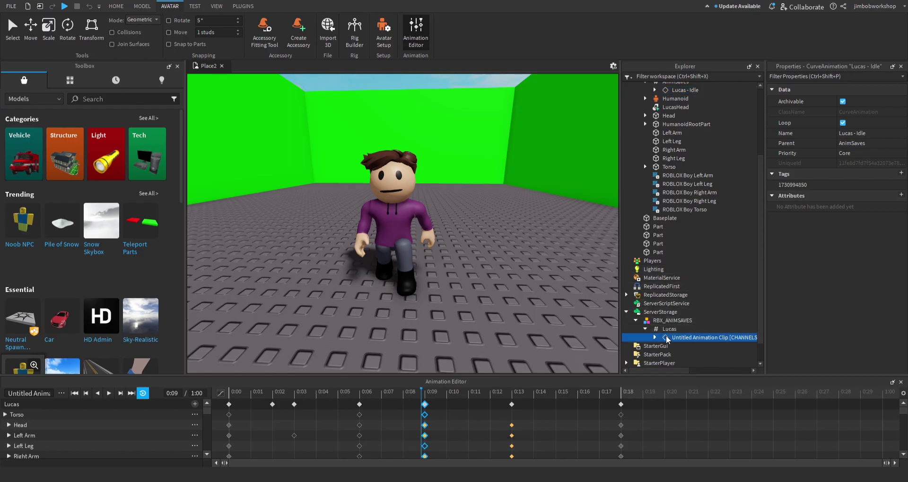
left_click(868, 134)
type("L")
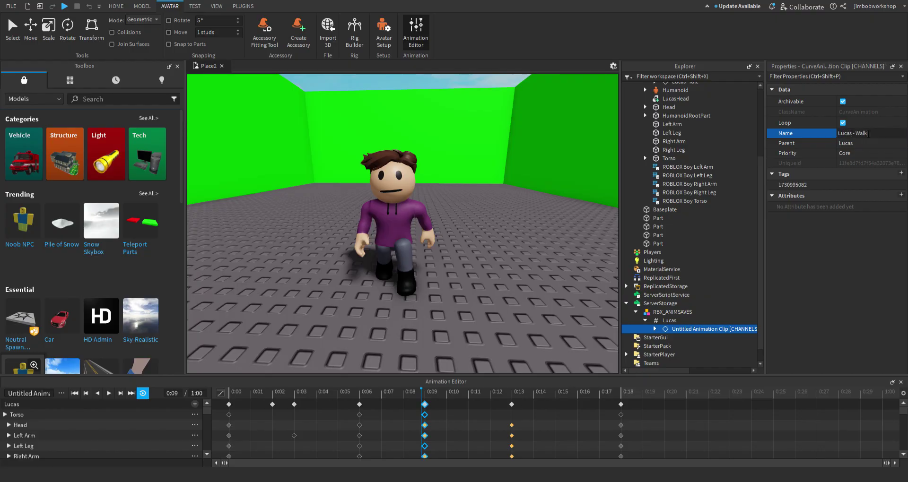
key("Return")
right_click_drag(498, 232, 497, 235)
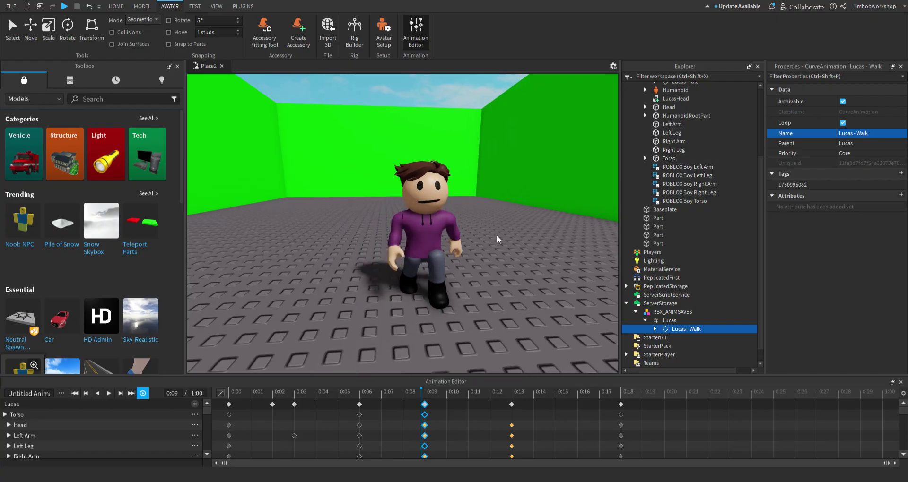
left_click_drag(683, 329, 720, 150)
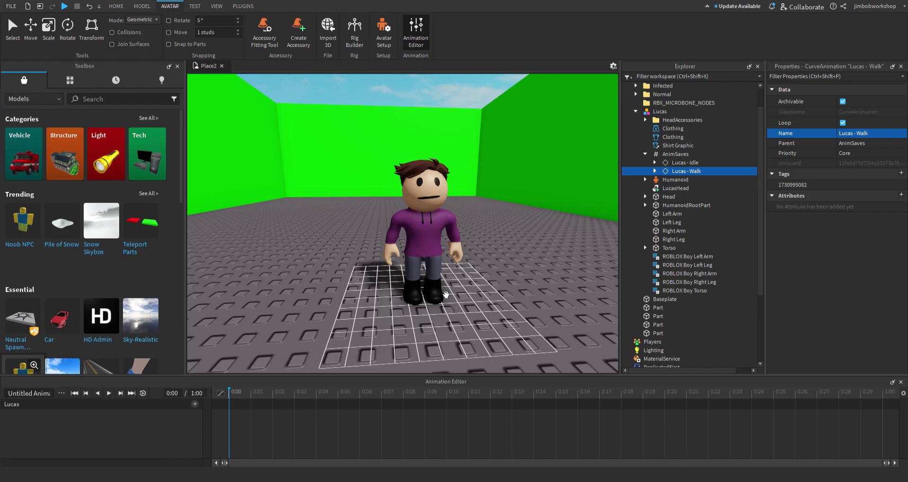
Step: Delete every keyframe after 0:00 from the imported animation
left_click_drag(298, 405, 897, 420)
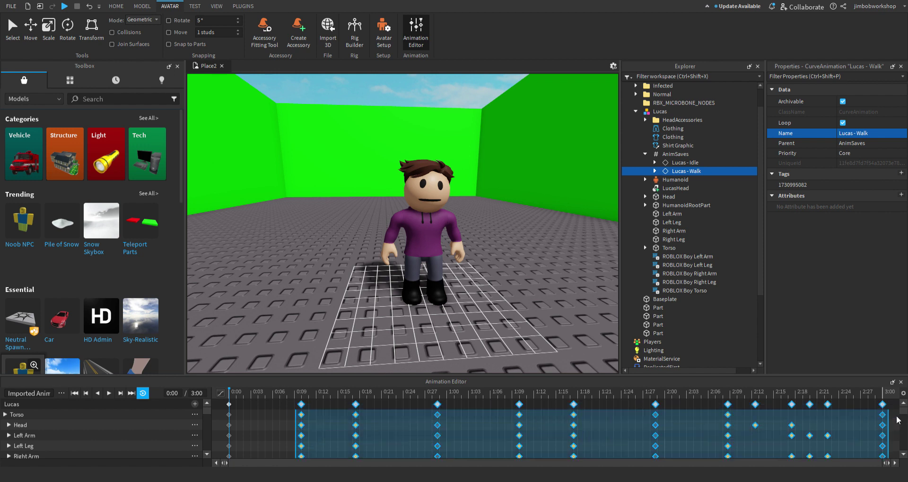
key("Delete")
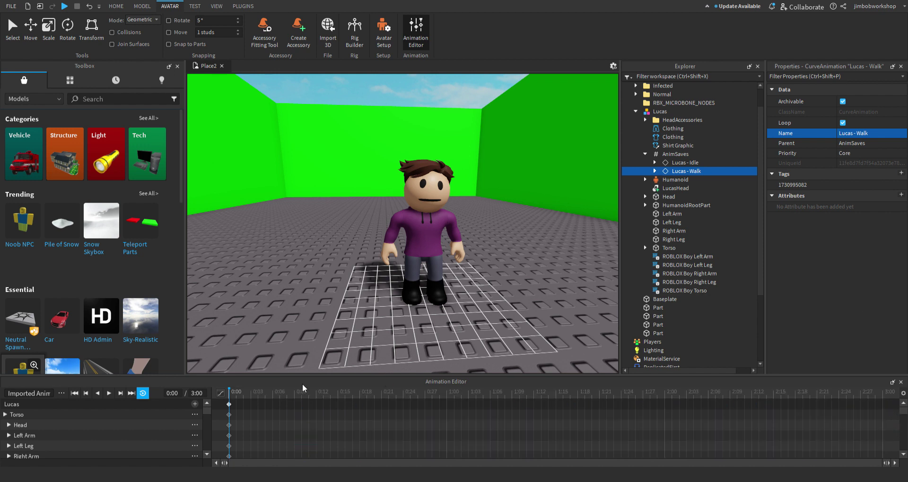
Step: Pose the character at 0:07 by slightly rotating the torso, left leg and head
left_click_drag(287, 401, 286, 413)
scroll(308, 312, "up", 4)
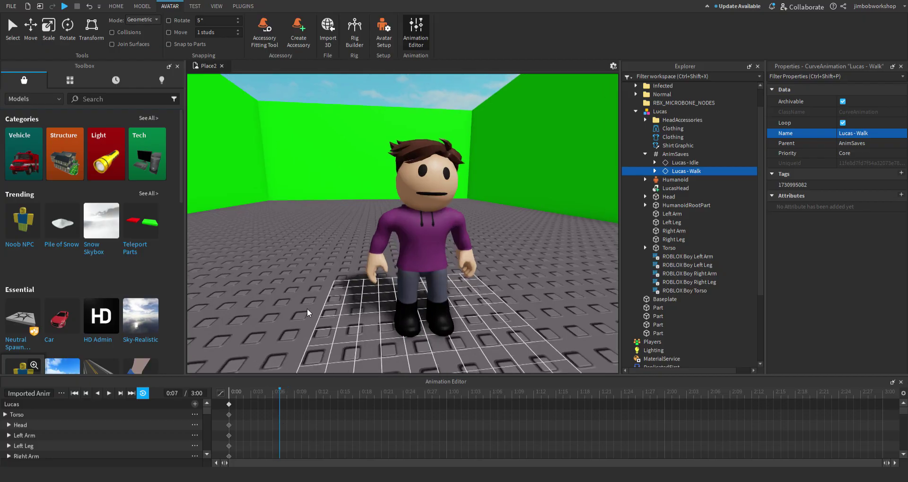
scroll(435, 287, "down", 2)
left_click(220, 393)
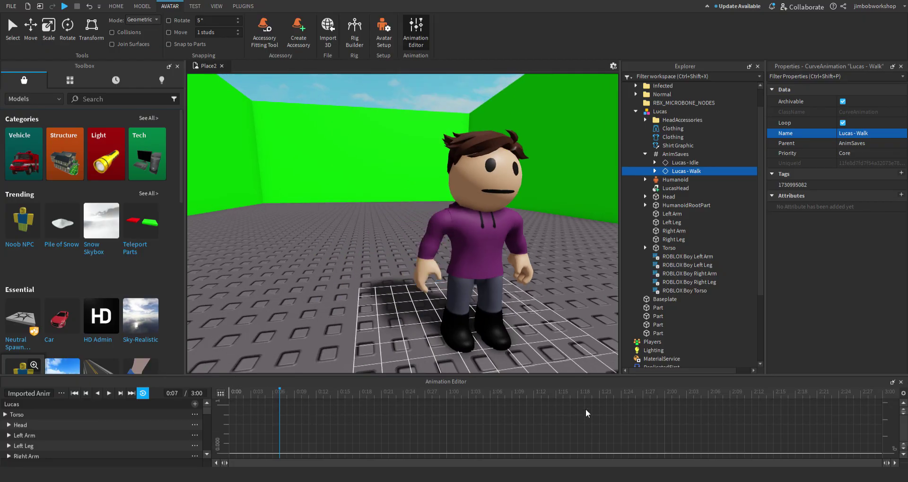
left_click(519, 255)
left_click_drag(522, 245, 507, 232)
left_click(505, 322)
left_click_drag(554, 281, 551, 272)
left_click(470, 338)
left_click(487, 180)
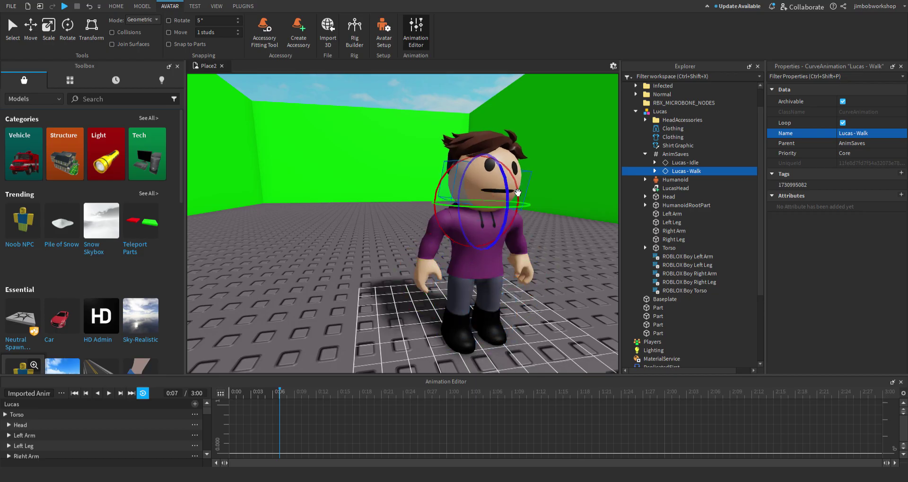
left_click_drag(520, 194, 514, 183)
Step: Turn off looping and move the 0:07 keyframes to 0:04
left_click(524, 251)
key("d")
key("w")
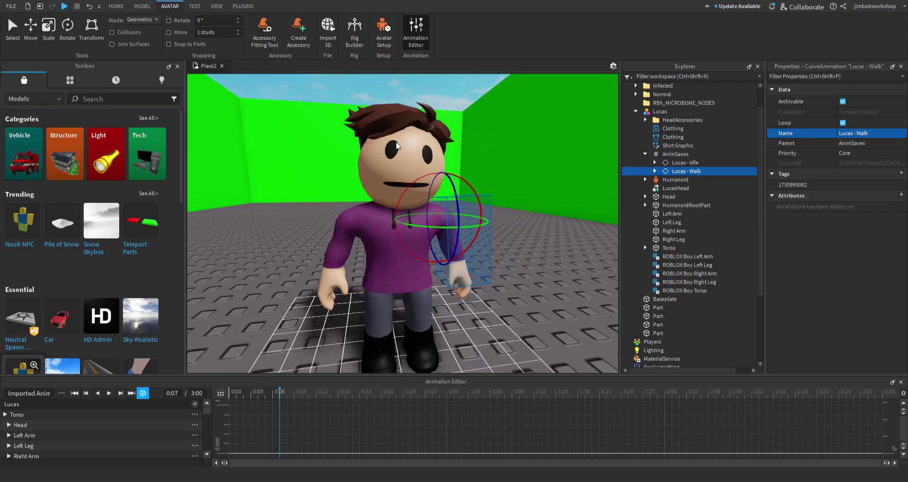
key("space")
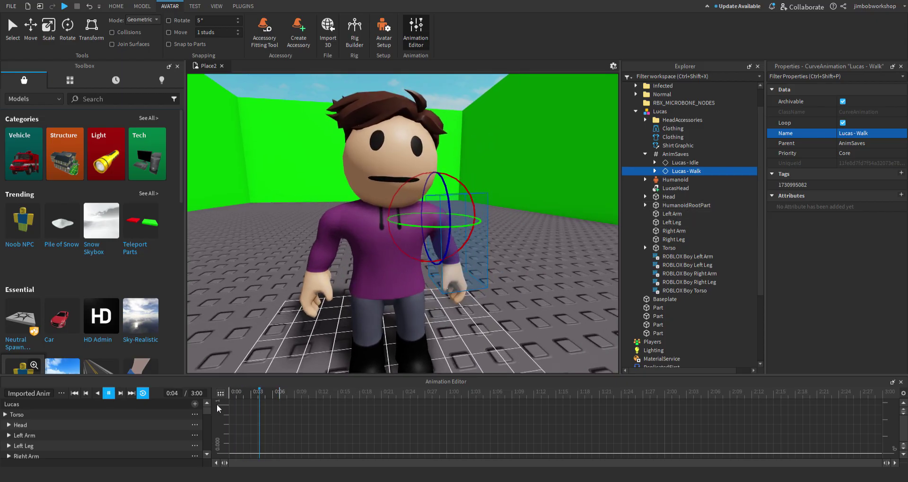
left_click(143, 393)
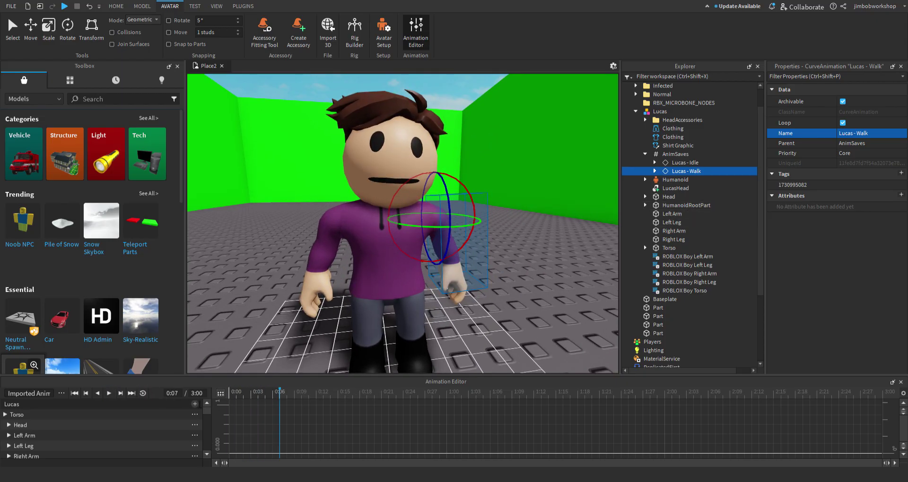
left_click(221, 393)
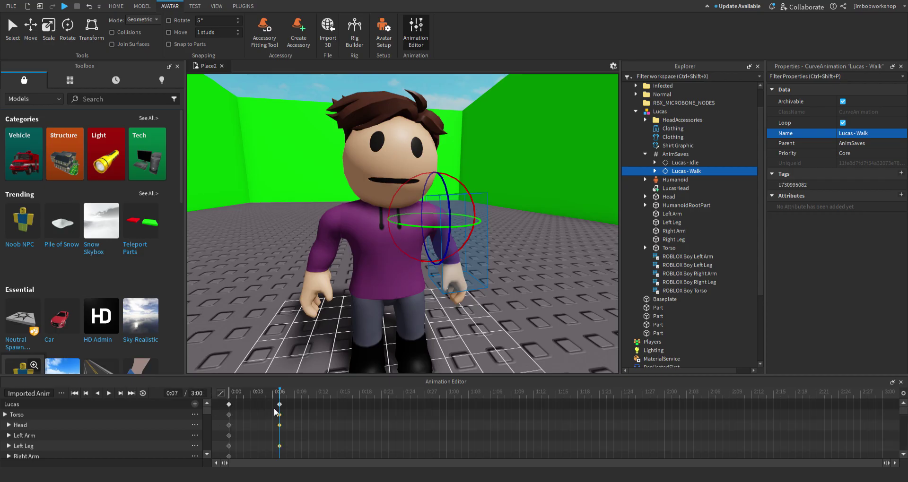
left_click_drag(277, 406, 260, 405)
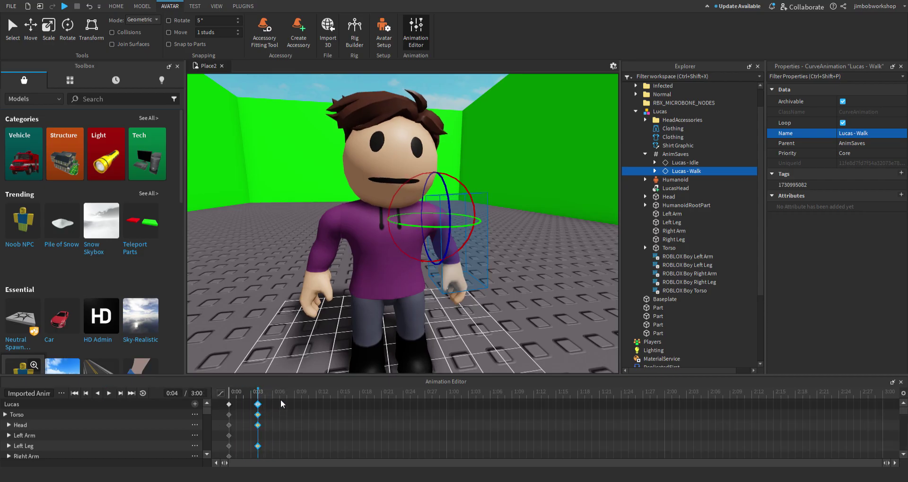
Step: Shift the torso slightly at 0:07
left_click(385, 291)
right_click_drag(385, 290, 445, 226)
key("r")
left_click_drag(469, 222, 454, 222)
right_click_drag(454, 222, 442, 275)
Step: Adjust the legs at 0:07 so the right leg stands slightly forward of the left
left_click(448, 270)
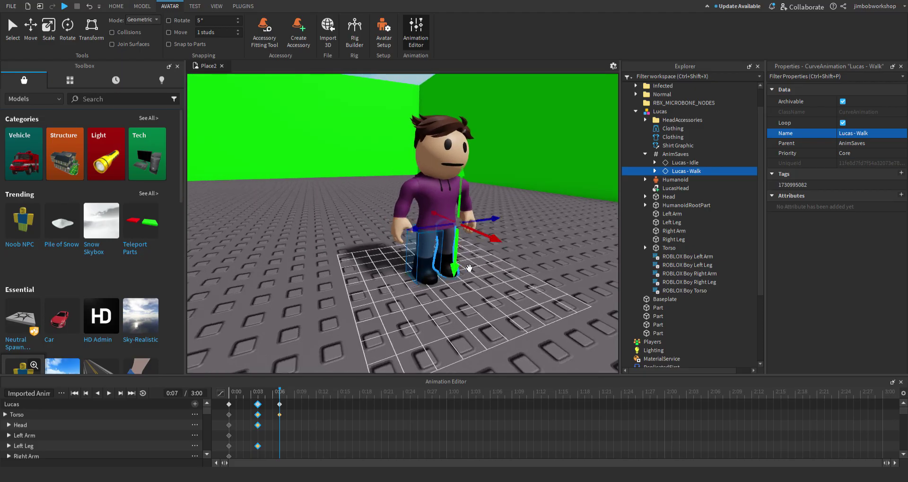
key("r")
left_click_drag(499, 232, 462, 266)
left_click(517, 273)
left_click(439, 279)
key("r")
left_click(514, 279)
right_click_drag(514, 279, 487, 227)
Step: Rotate the left arm slightly at 0:07 and move that frame's keyframes to 0:10
left_click(493, 222)
left_click_drag(508, 201, 509, 192)
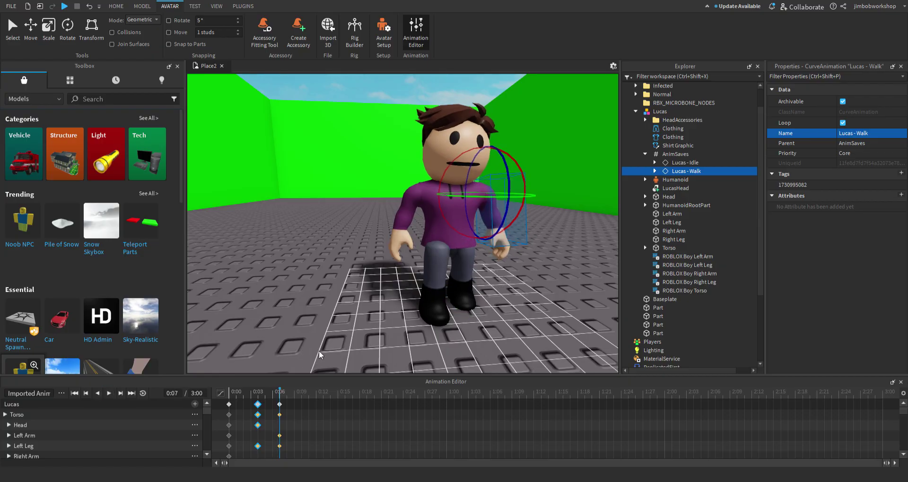
left_click_drag(281, 405, 301, 405)
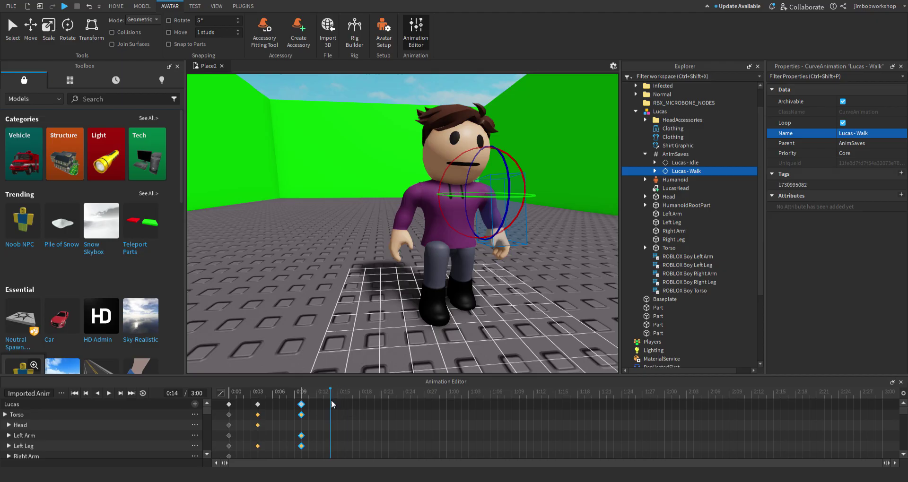
Step: Pose the torso, right leg and head at 0:14 by rotating each one slightly
left_click(464, 237)
left_click_drag(472, 201, 466, 187)
left_click(442, 270)
left_click_drag(442, 262, 434, 270)
left_click(528, 226)
left_click(443, 156)
left_click_drag(462, 151, 484, 127)
Step: Raise the left arm forward to head height at 0:14
left_click(500, 215)
right_click_drag(548, 183, 535, 183)
key("d")
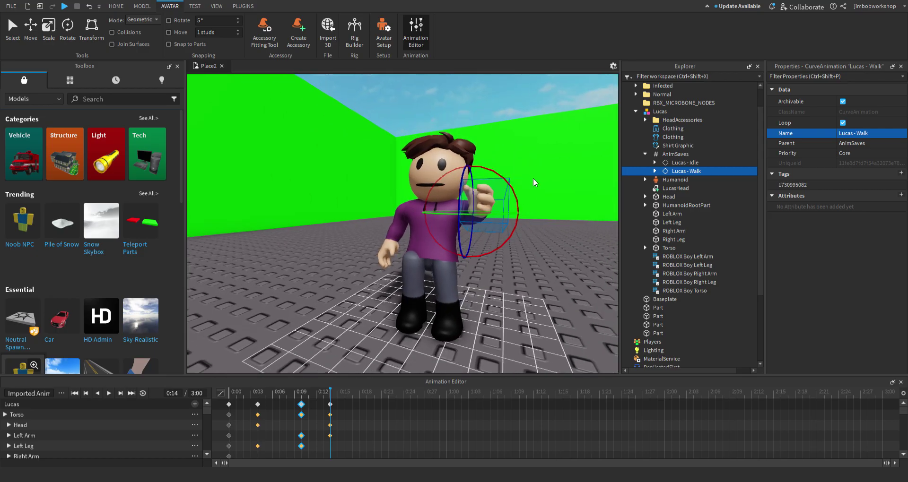
left_click_drag(516, 200, 512, 150)
key("d")
right_click_drag(511, 149, 473, 150)
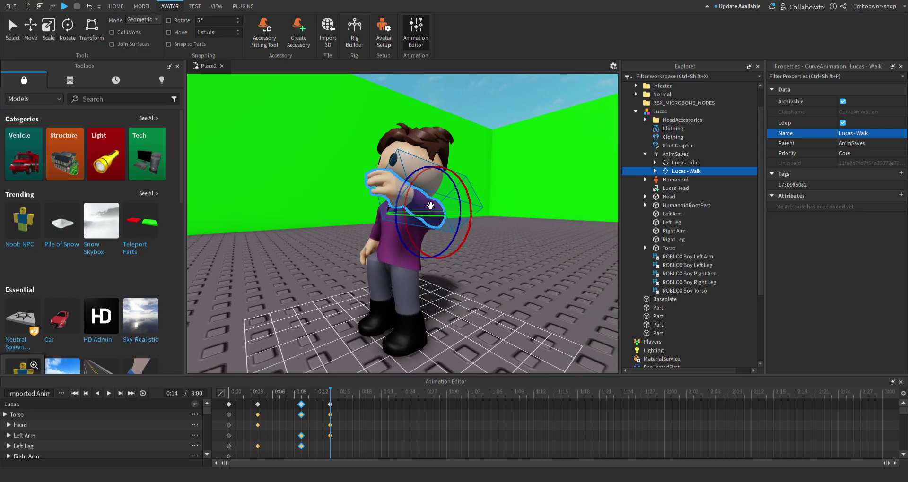
Step: Swing the raised left arm outward beside the head at 0:14, with the hand held up
left_click_drag(402, 188, 466, 162)
key("a")
mouse_move(486, 193)
right_mouse_down()
mouse_move(478, 196)
mouse_move(492, 197)
right_mouse_up()
left_click_drag(480, 184, 505, 185)
right_click_drag(505, 185, 505, 175)
key("w")
scroll(506, 184, "down", 5)
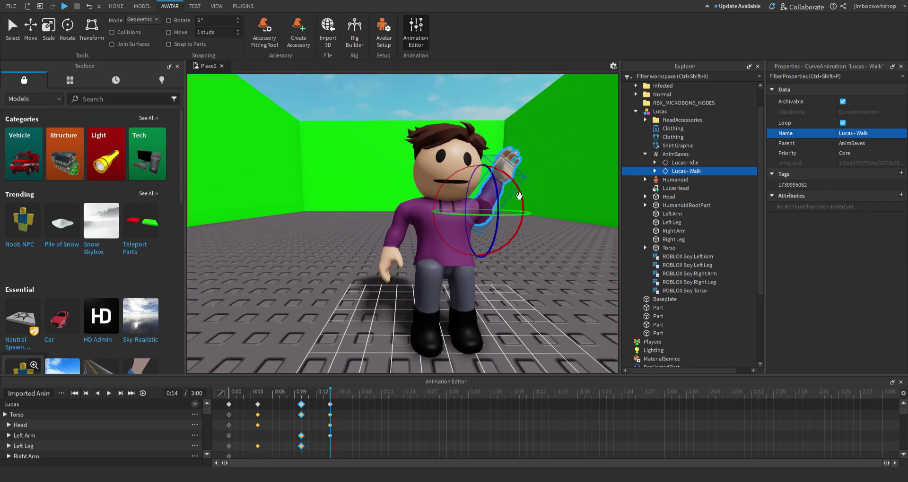
Step: Rotate the right arm forward at 0:14
left_click(416, 240)
left_click(391, 238)
key("a")
right_click_drag(391, 239, 428, 237)
left_click_drag(430, 217, 433, 161)
key("d")
right_click_drag(433, 161, 434, 158)
Step: Move the 0:14 keyframes to 0:17 and preview the timing
key("space")
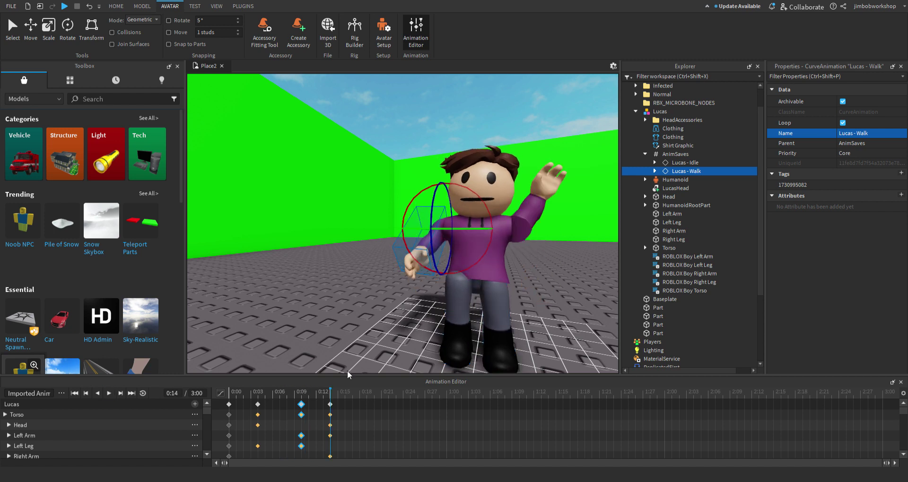
left_click_drag(332, 406, 367, 408)
key("space")
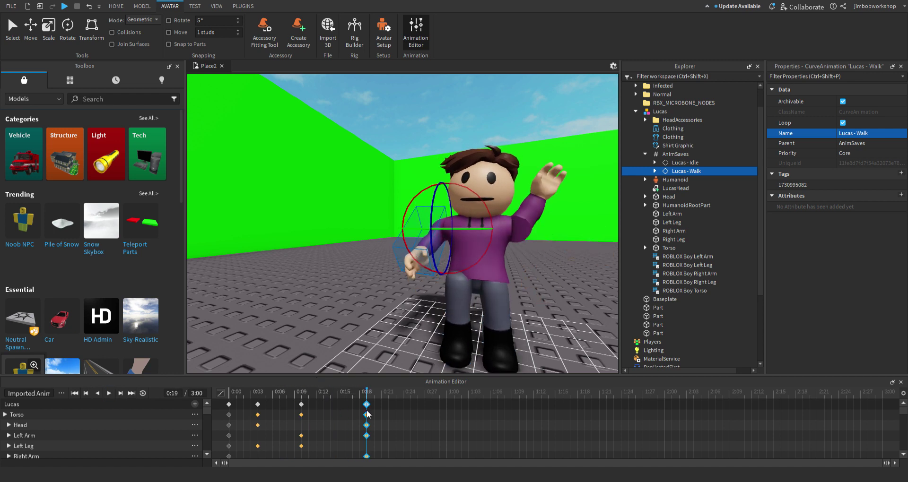
key("space")
left_click_drag(349, 412, 353, 412)
key("space")
key("space")
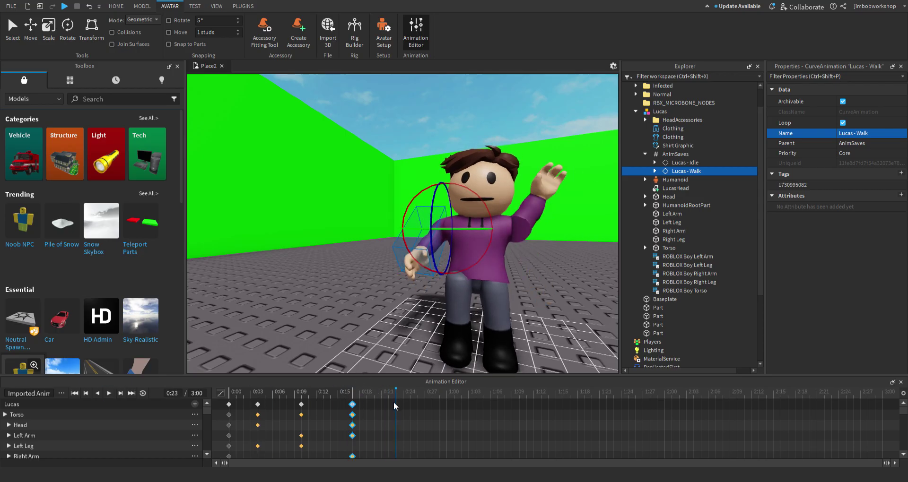
Step: Paste a copy of the 0:17 keyframes and place it at 0:20 to hold the pose
left_click(509, 264)
right_click_drag(510, 264, 425, 242)
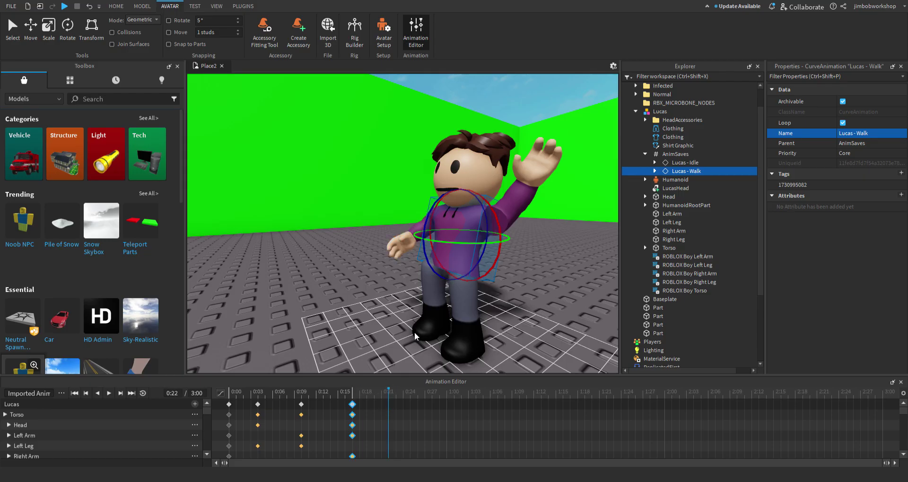
key("ctrl+v")
left_click_drag(388, 404, 371, 404)
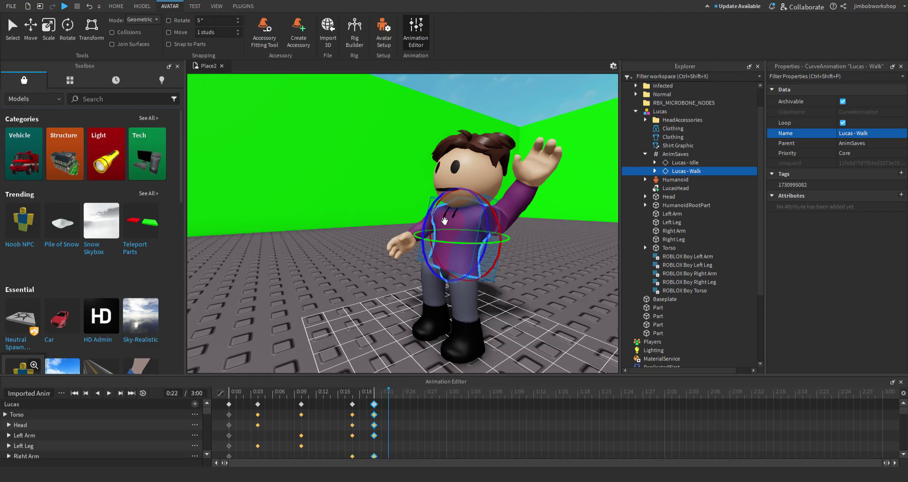
Step: Rotate the torso forward at 0:22
mouse_move(428, 216)
left_mouse_down()
mouse_move(414, 228)
mouse_move(426, 222)
left_mouse_up()
left_click(467, 310)
left_click(491, 306)
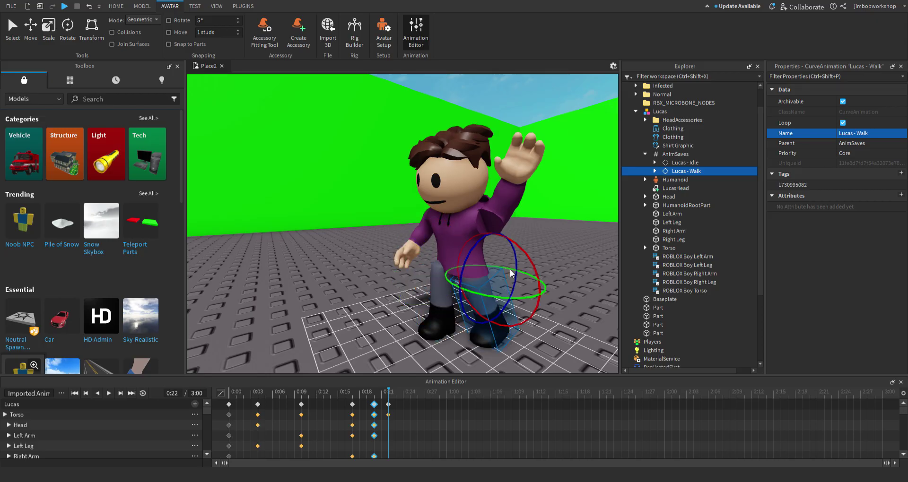
right_click_drag(525, 262, 526, 263)
Step: Lower the right arm beside the body and tilt the head up at 0:22
left_click(407, 231)
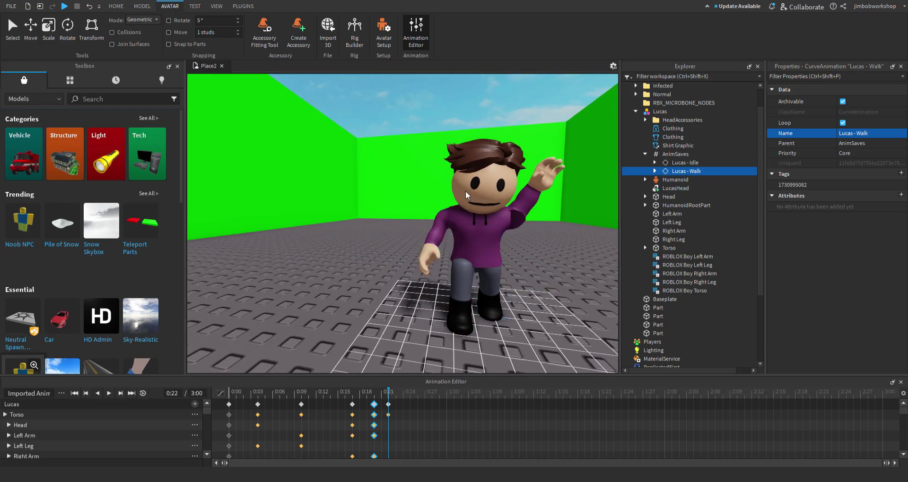
left_click(434, 245)
right_click_drag(434, 246, 434, 245)
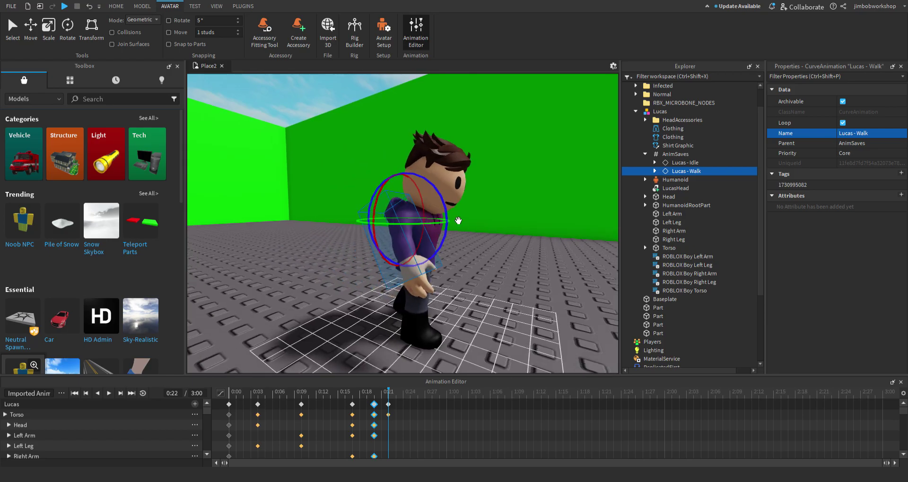
left_click_drag(449, 217, 453, 228)
left_click(435, 182)
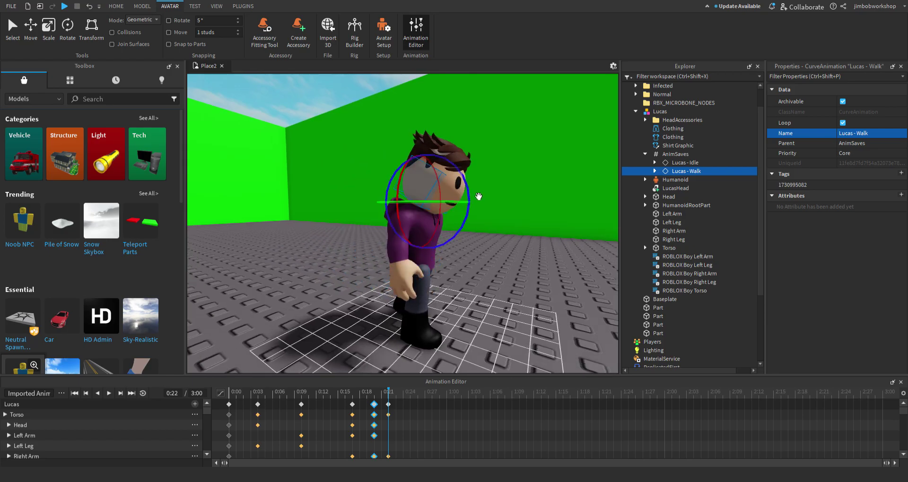
left_click_drag(465, 188, 462, 173)
Step: Bring the raised left arm forward and partway down at 0:22
right_click_drag(574, 232, 569, 232)
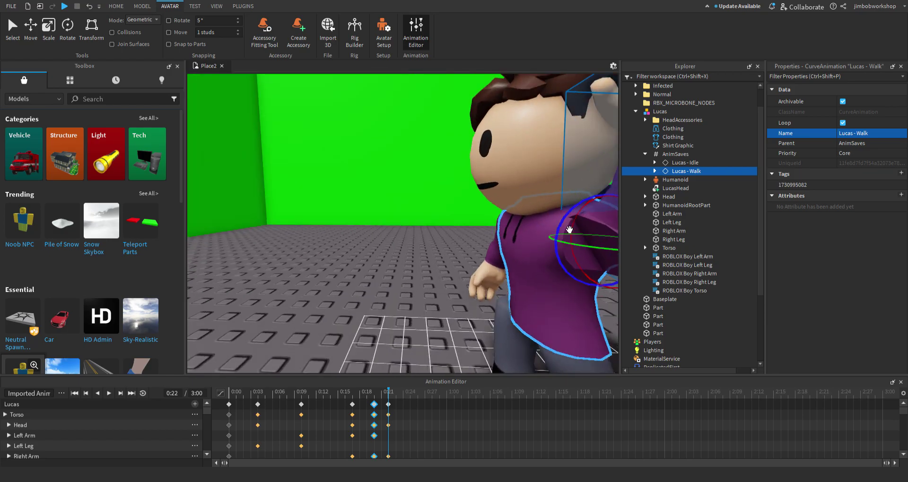
left_click(569, 231)
scroll(569, 231, "down", 2)
scroll(557, 222, "down", 2)
left_click_drag(452, 204, 435, 248)
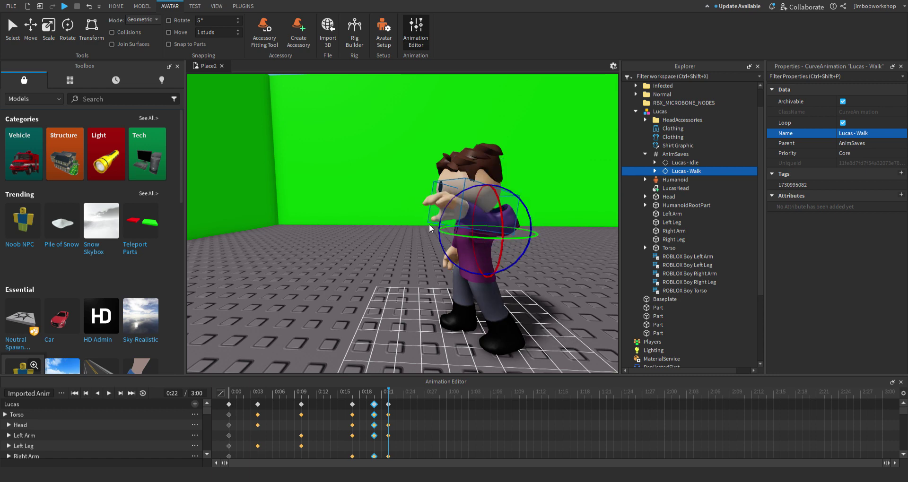
right_click_drag(510, 231, 509, 231)
key("a")
left_click_drag(507, 204, 489, 219)
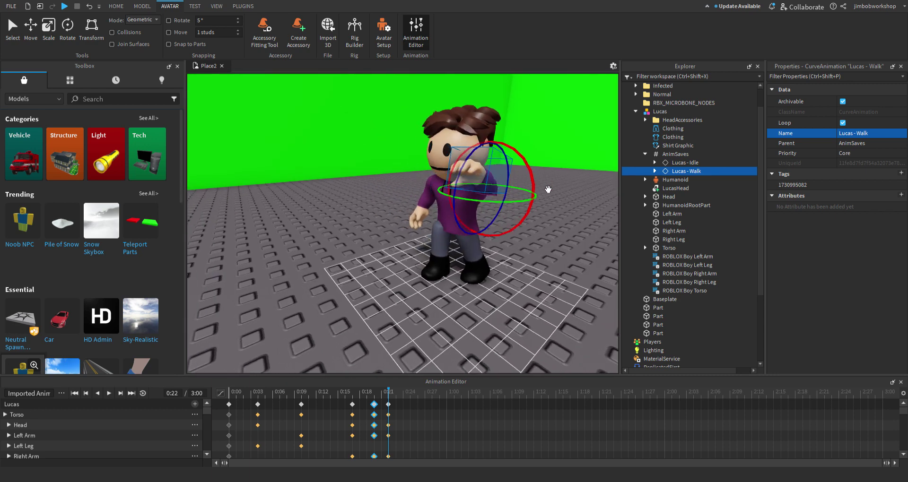
Step: Swing the left arm farther down and out in front of the body, keying it at 0:24
left_click_drag(530, 178, 519, 247)
key("a")
right_click_drag(540, 225, 540, 225)
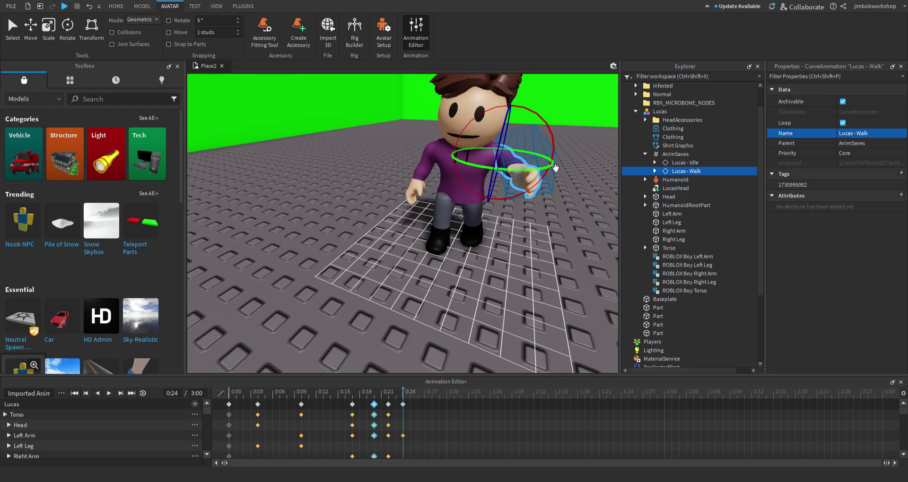
left_click_drag(548, 169, 521, 182)
left_click_drag(550, 127, 535, 106)
key("a")
right_click_drag(535, 106, 535, 106)
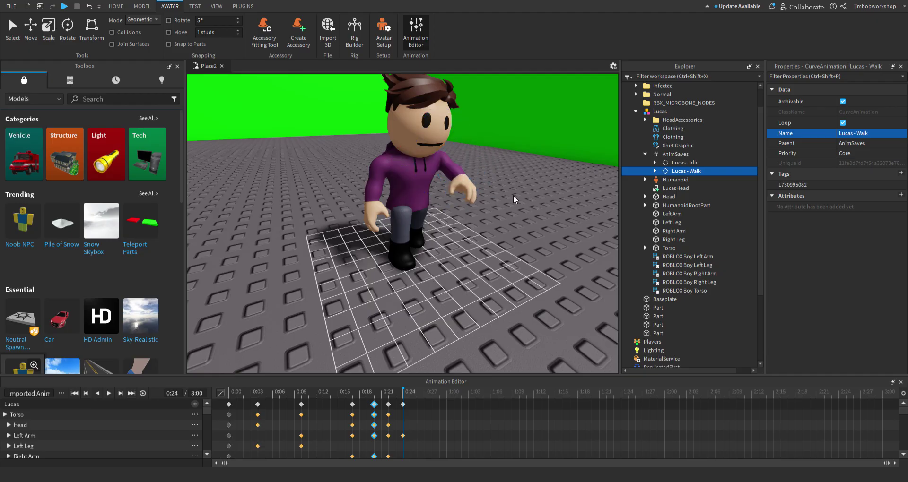
Step: Rotate the head at 0:24 to follow the arm swing
left_click(400, 131)
left_click_drag(455, 150, 449, 152)
right_click_drag(449, 152, 426, 152)
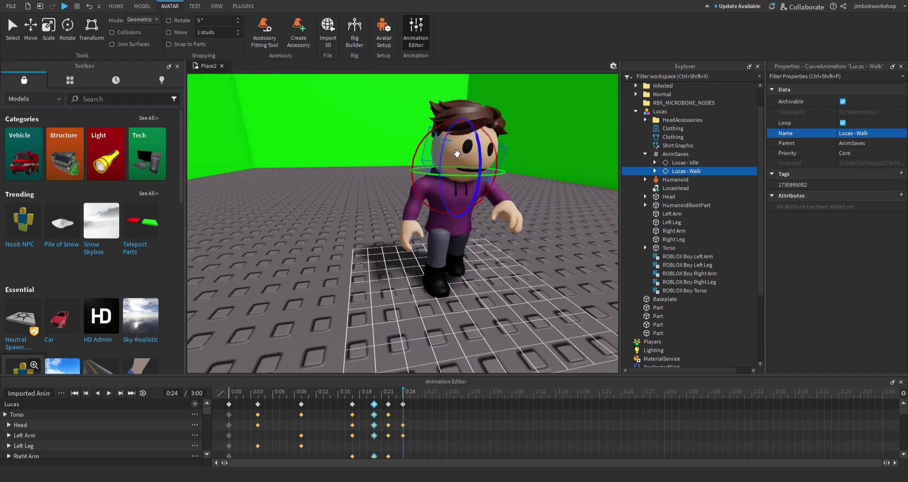
key("d")
left_click_drag(486, 155, 484, 150)
Step: Adjust the right arm and torso rotation at 0:24 to complete the follow-through pose
left_click(395, 255)
key("a")
right_click_drag(395, 255, 397, 255)
left_click_drag(450, 208, 451, 223)
right_click_drag(459, 234, 476, 252)
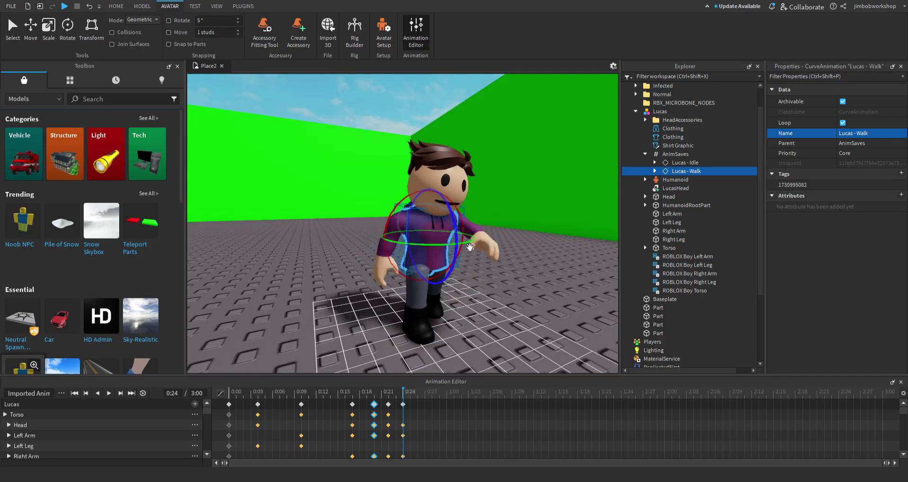
left_click_drag(462, 236, 461, 244)
Step: Play back the swing and paste a copy of the 0:00 keyframes at 1:00
left_click(464, 364)
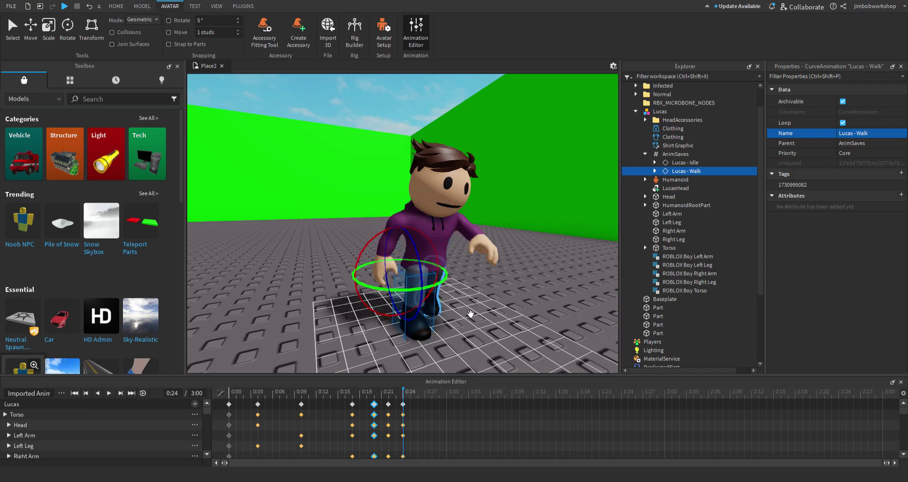
key("space")
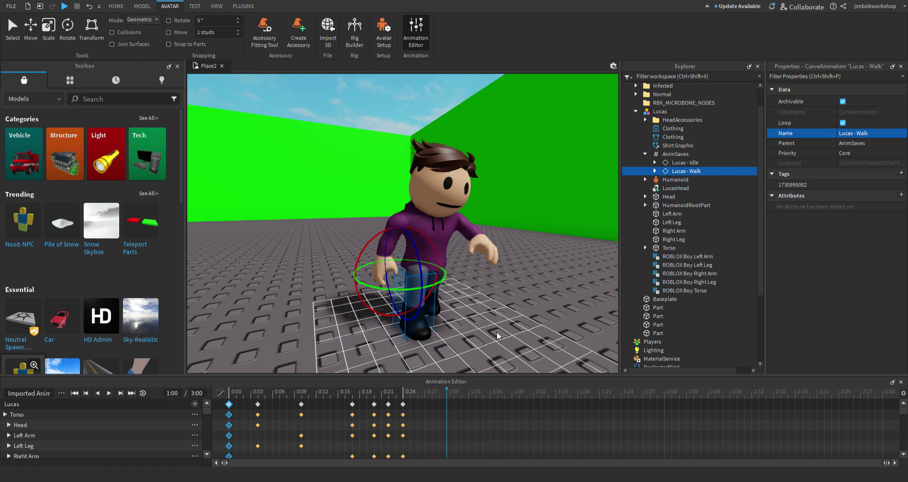
key("ctrl+v")
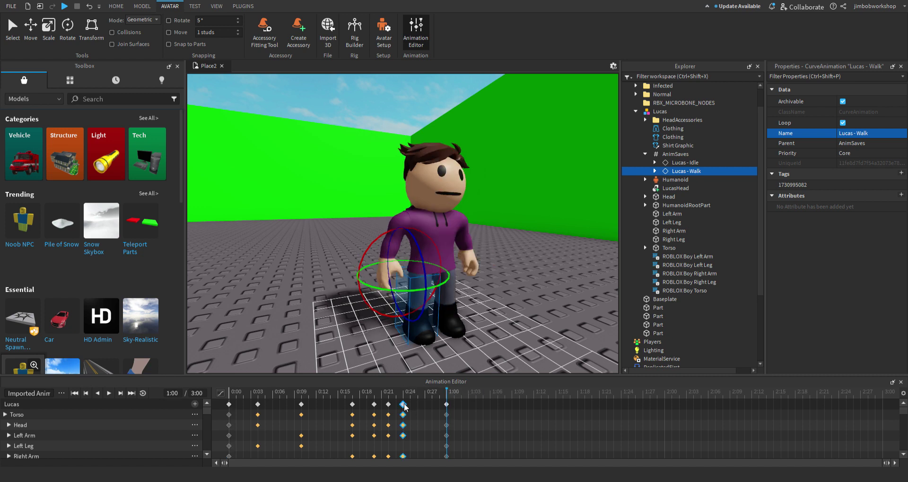
Step: Paste a copy of the 0:24 keyframes and place it at 0:27 to hold the pose
left_click(426, 392)
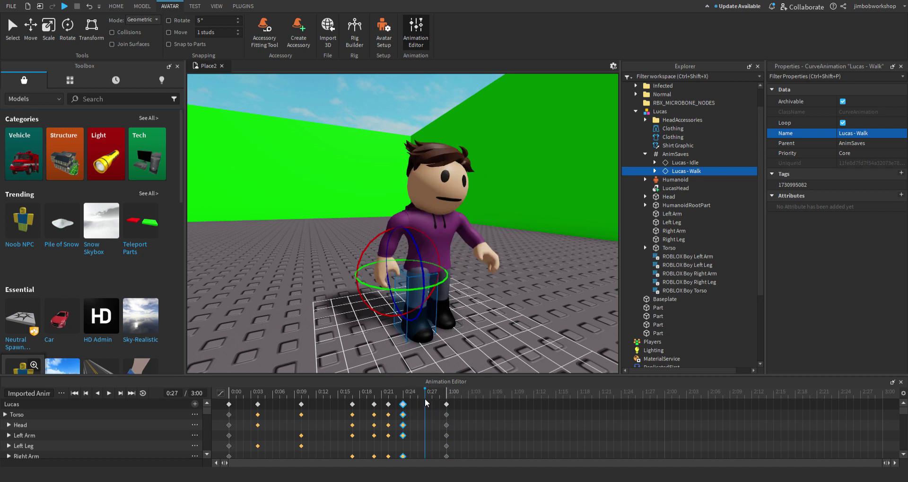
key("ctrl+v")
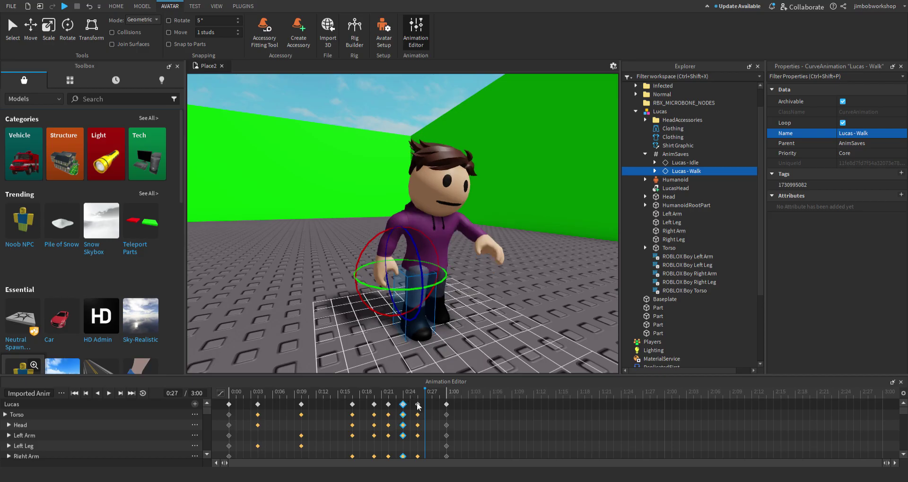
left_click_drag(420, 405, 427, 405)
Step: Fine-tune the left leg rotation at 0:27 while comparing it with the pose at 0:24
left_click(403, 401)
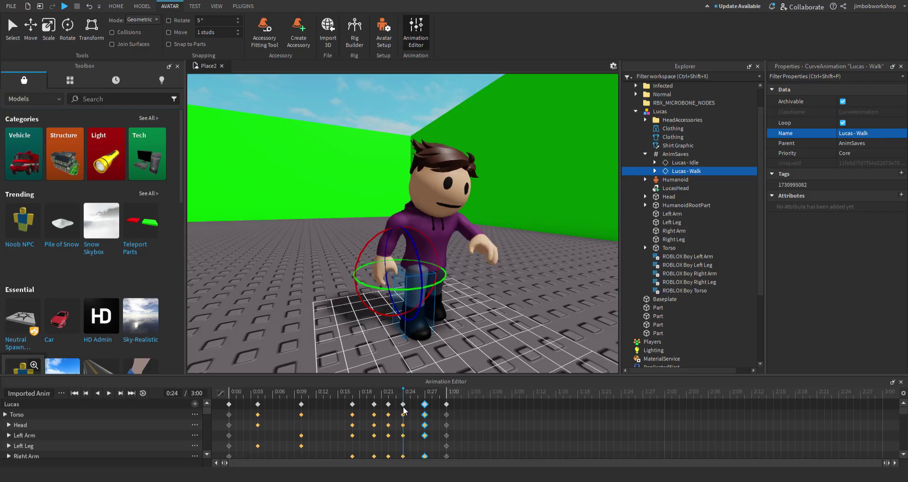
left_click(124, 396)
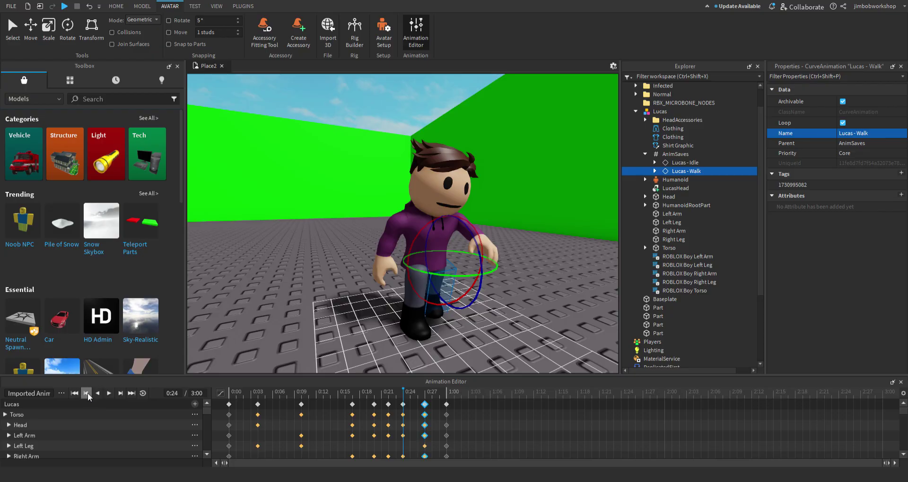
left_click(122, 397)
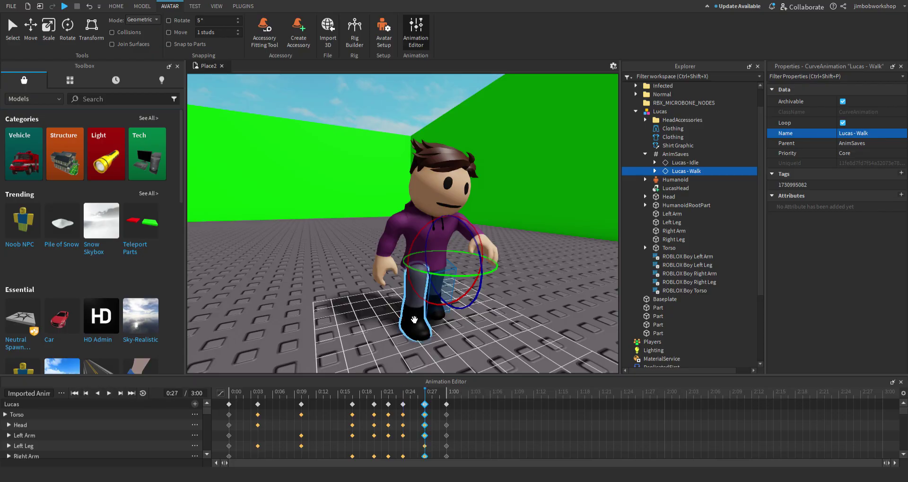
left_click_drag(482, 255, 492, 262)
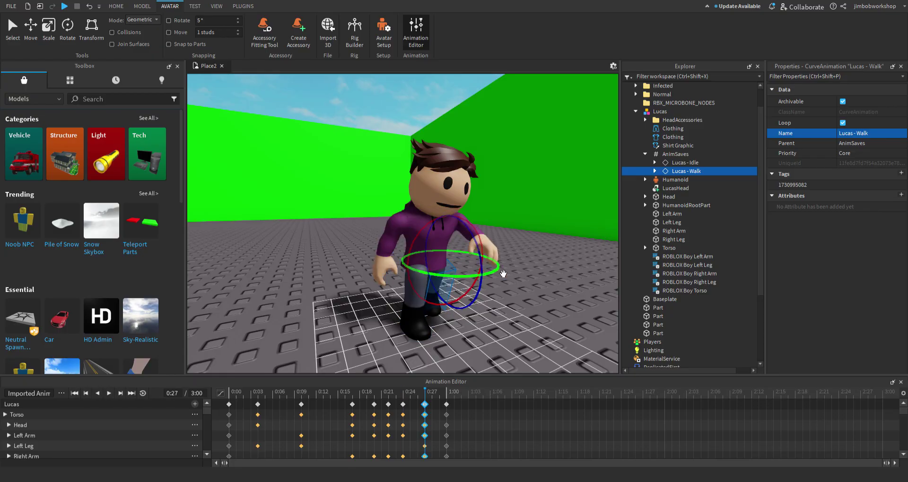
left_click(87, 393)
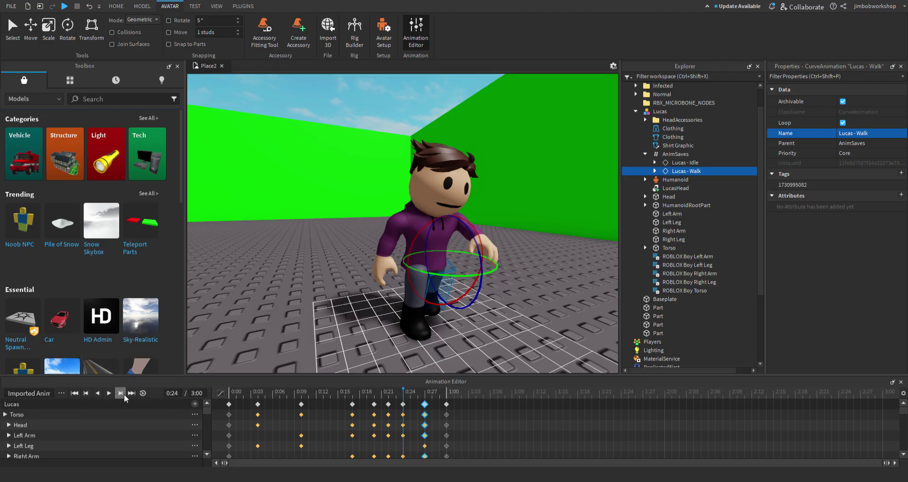
left_click(120, 396)
left_click_drag(481, 257, 481, 264)
left_click(85, 396)
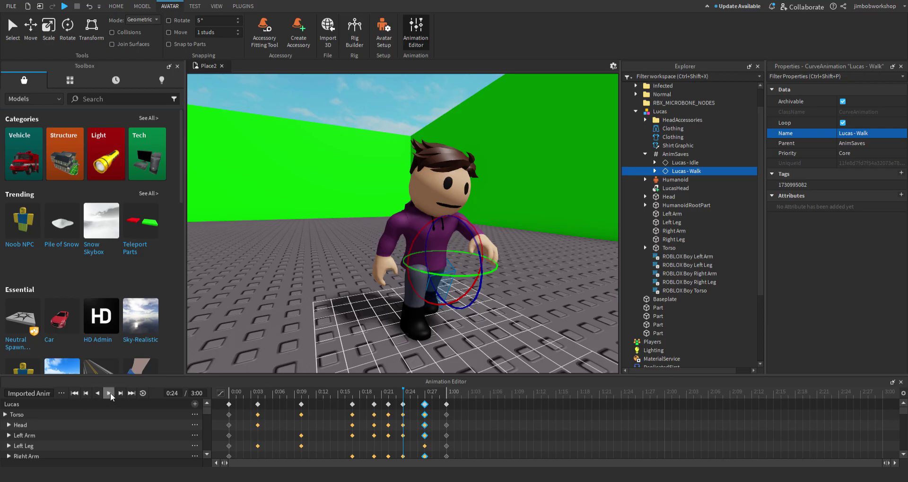
Step: Preview the animation, move the 1:00 keyframes to 1:04 and the 0:27 keyframes to 0:29
key("space")
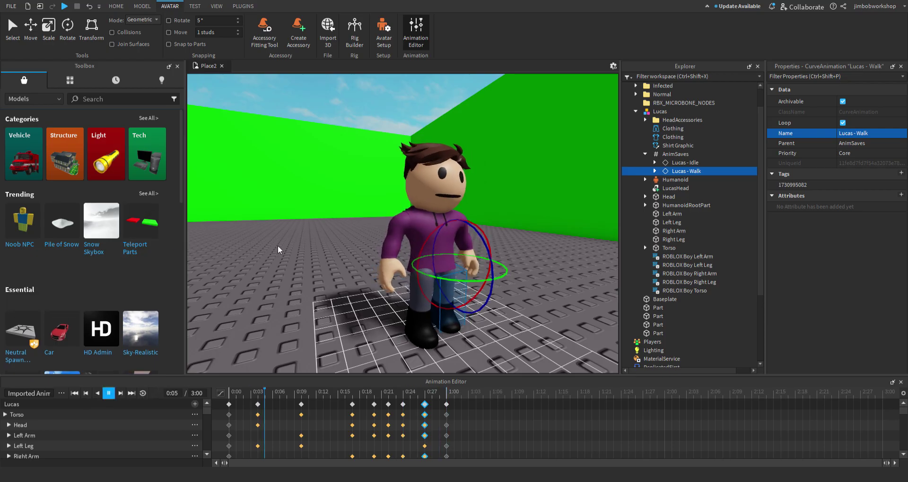
left_click(460, 395)
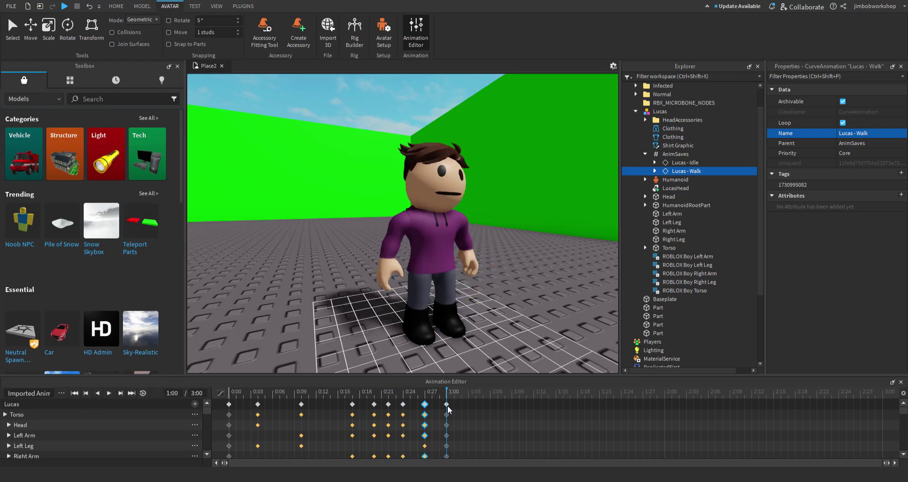
mouse_move(447, 407)
left_mouse_down()
mouse_move(478, 411)
mouse_move(440, 410)
left_mouse_up()
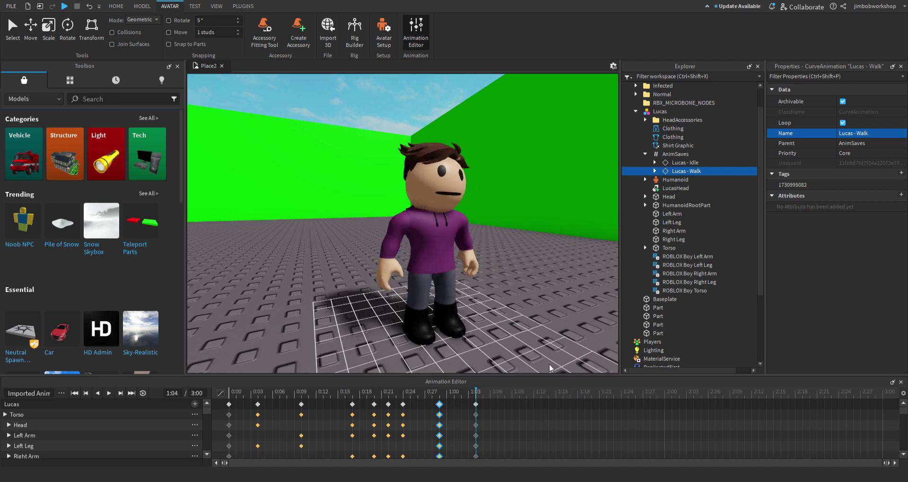
Step: Save the animation and rename the Imported Animation Clip in ServerStorage to Lucas - Strike
key("ctrl+s")
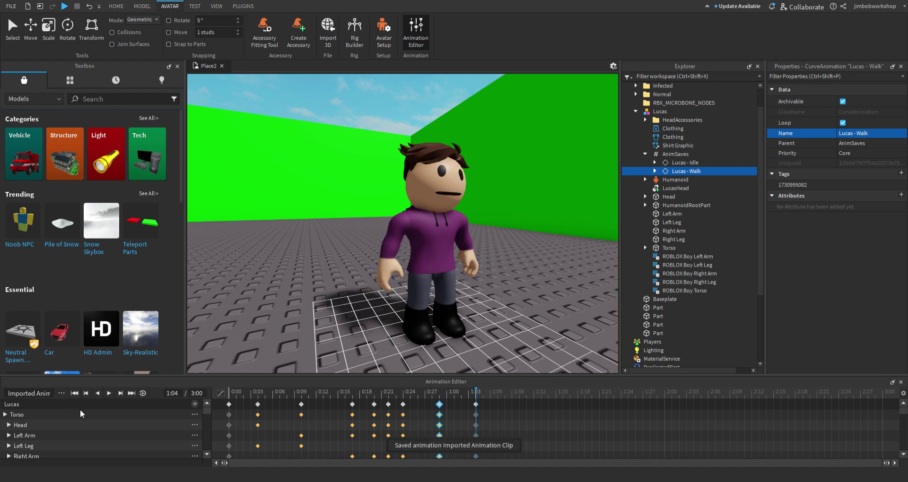
key("w")
right_click_drag(419, 332, 589, 284)
scroll(591, 284, "down", 10)
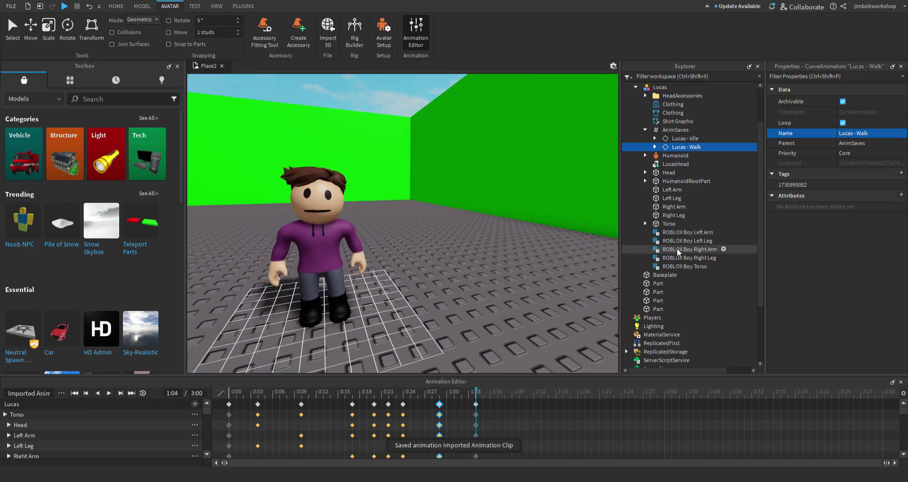
scroll(688, 265, "down", 4)
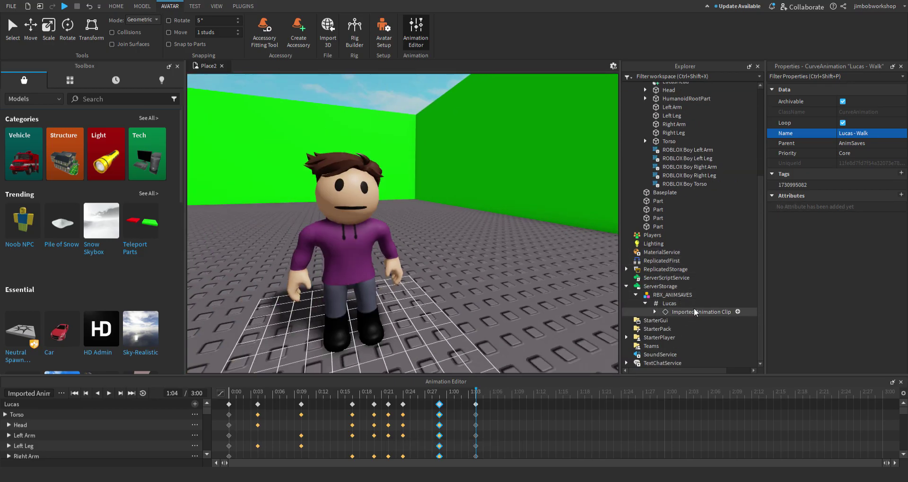
left_click(695, 312)
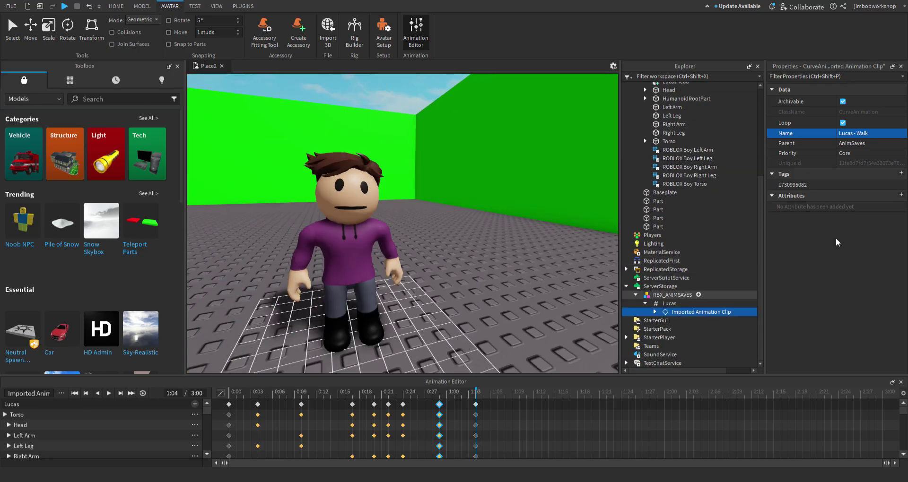
left_click(869, 133)
type("Lucas")
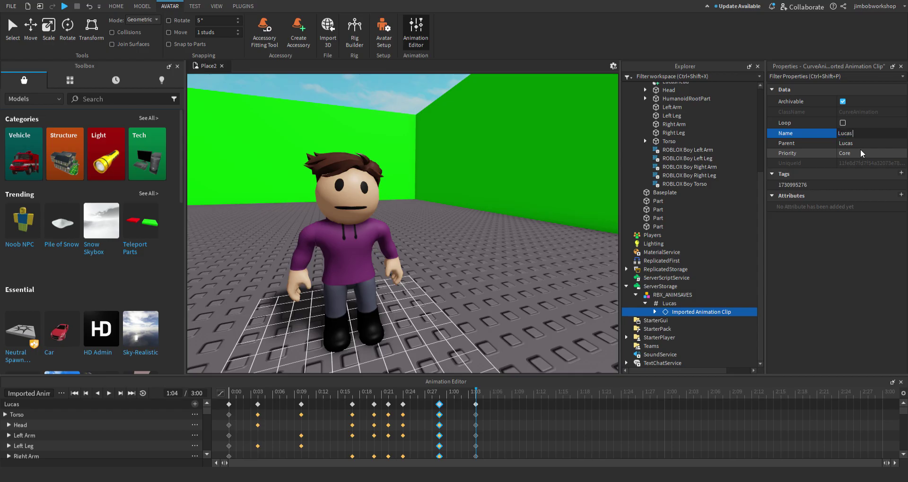
key("Return")
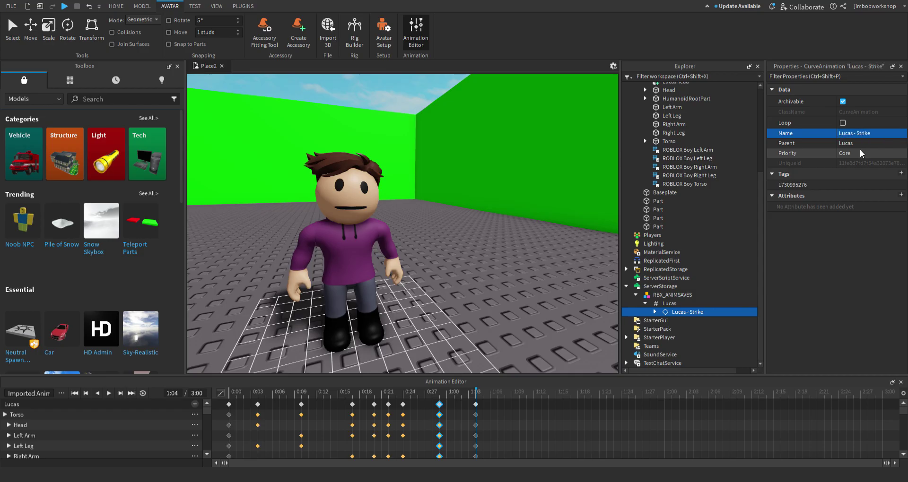
Step: Close the Animation Editor and move the Lucas - Strike clip into the AnimSaves of the Lucas model
left_click(901, 382)
left_click_drag(689, 400, 742, 169)
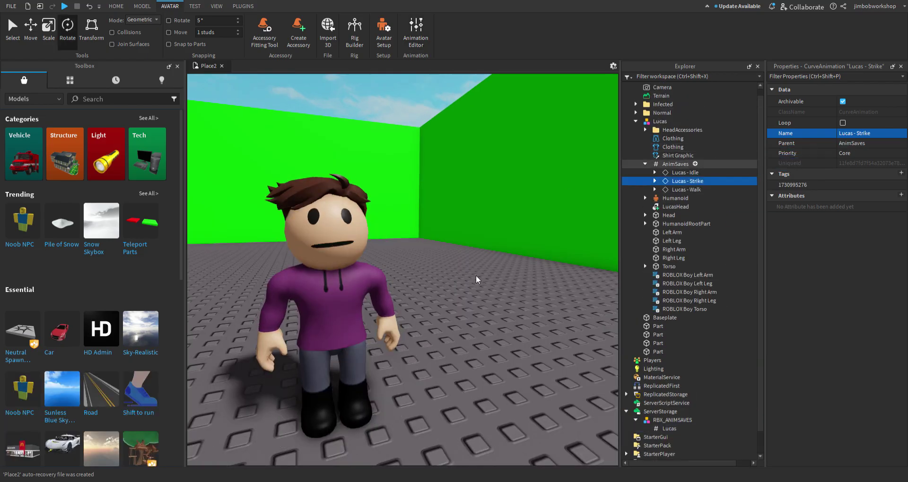
left_click(506, 296)
right_click_drag(507, 296, 509, 285)
scroll(509, 287, "down", 3)
scroll(496, 277, "up", 3)
left_click(507, 288)
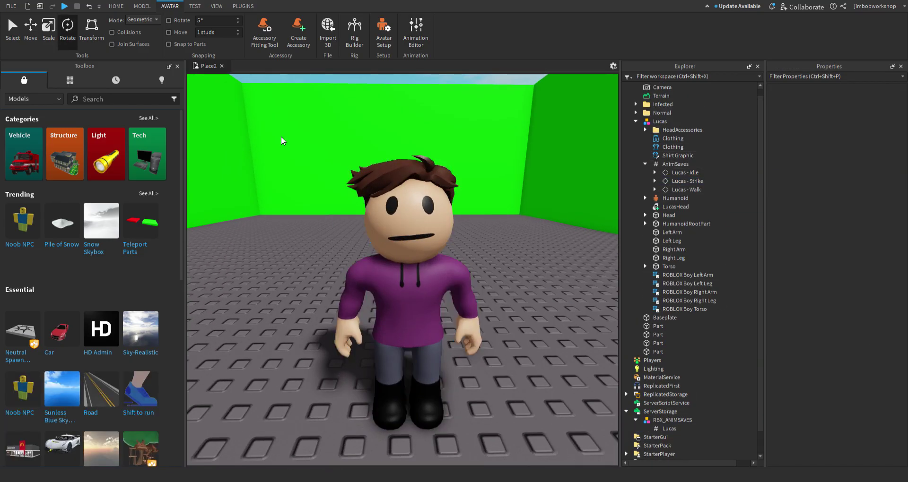
Step: Insert the George Piggy model from the recent creations and rotate both characters to face the same way as Lucas
left_click(168, 84)
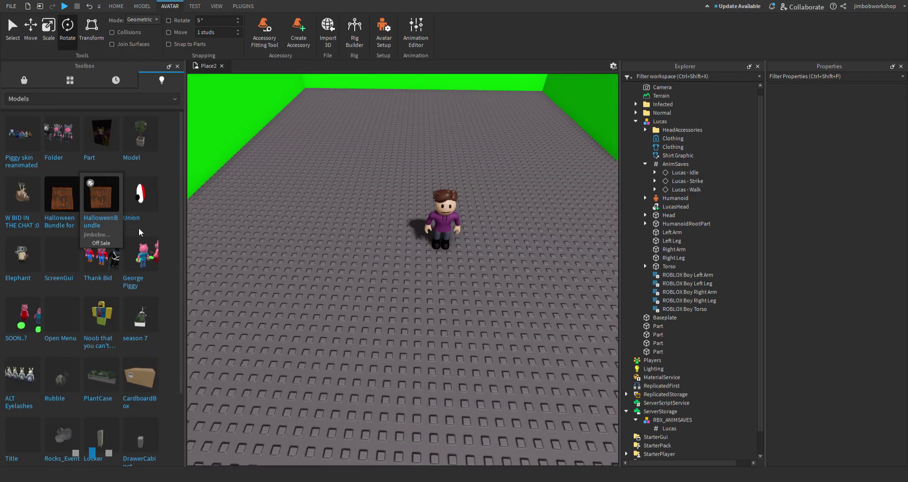
left_click(140, 255)
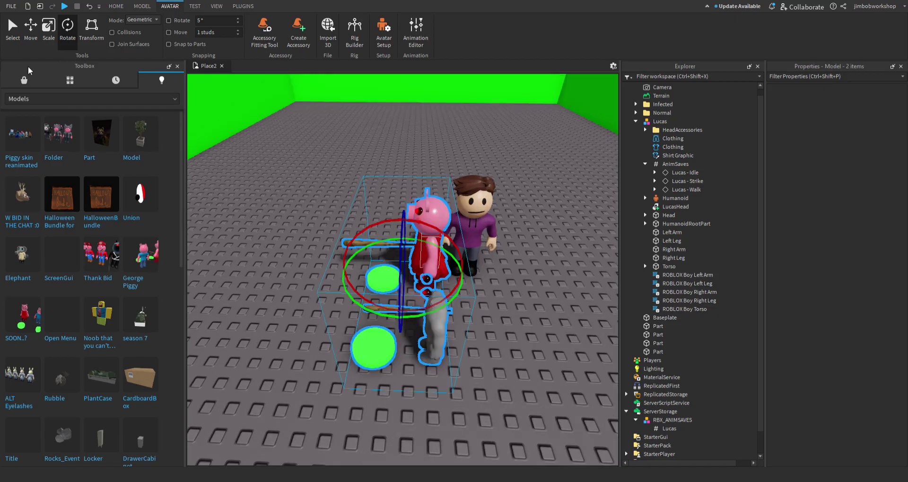
left_click(25, 80)
left_click_drag(456, 314, 505, 229)
left_click(528, 298)
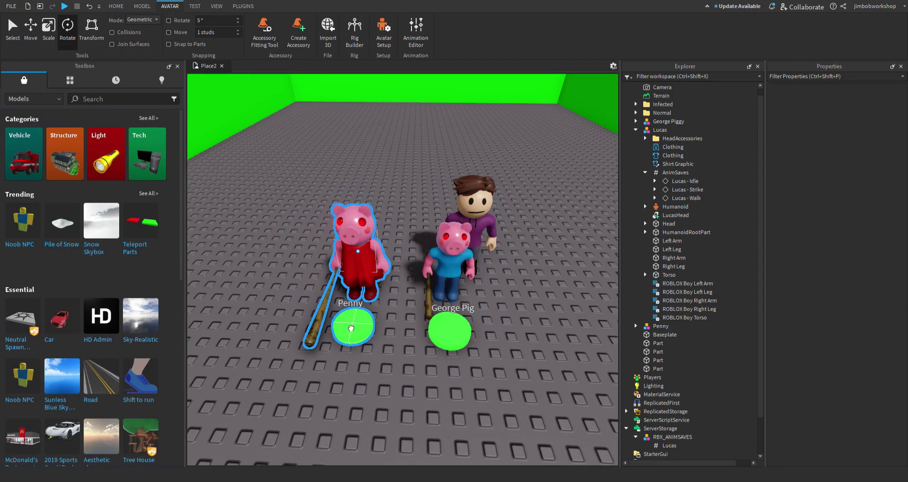
Step: Delete the Penny model and the nested George Pig model inside George Piggy
left_click(351, 329)
key("Delete")
left_click(464, 343)
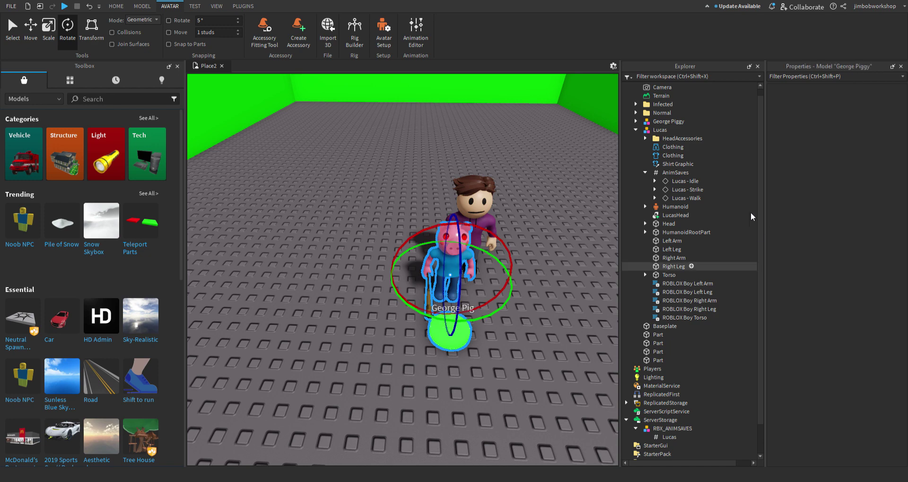
left_click(636, 122)
left_click(672, 165)
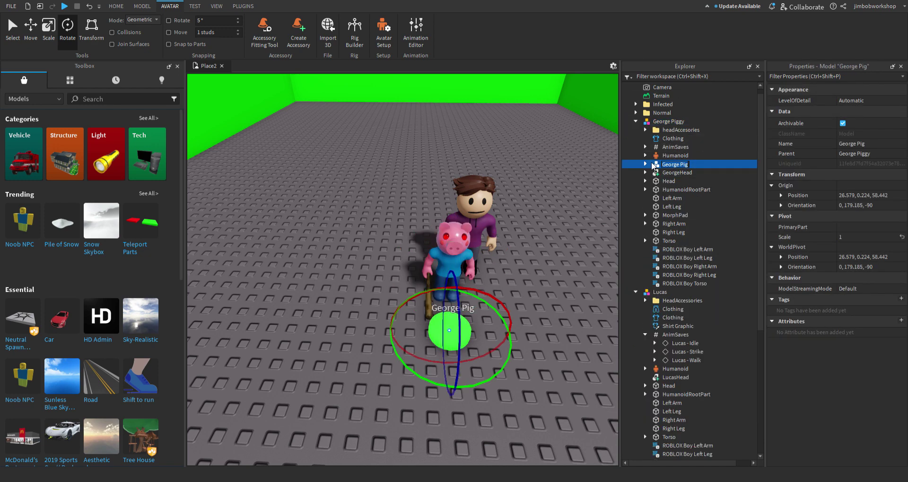
key("Delete")
Step: Move MorphPad out of George Piggy into Workspace and delete the George Piggy character
left_click(650, 199)
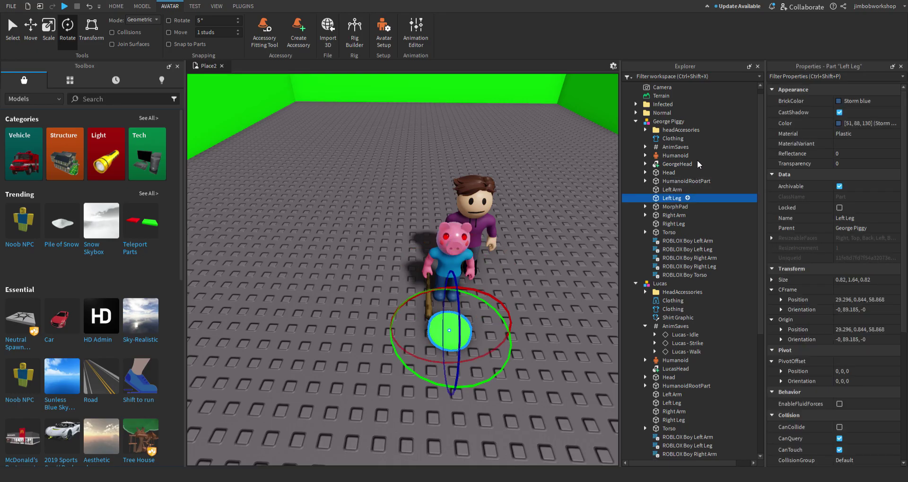
left_click_drag(675, 207, 700, 92)
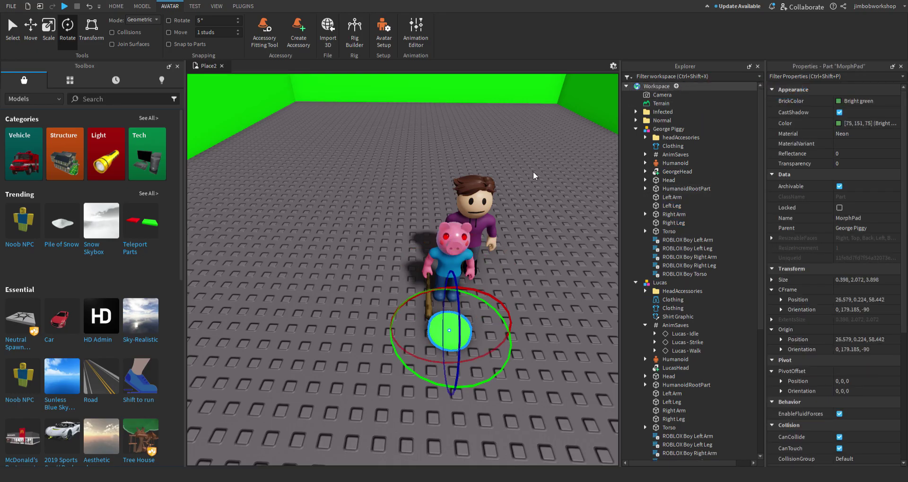
left_click(449, 265)
key("Delete")
Step: Place the MorphPad on the floor in front of Lucas and recolor it magenta
left_click_drag(461, 344, 480, 304)
key("f")
left_click(116, 6)
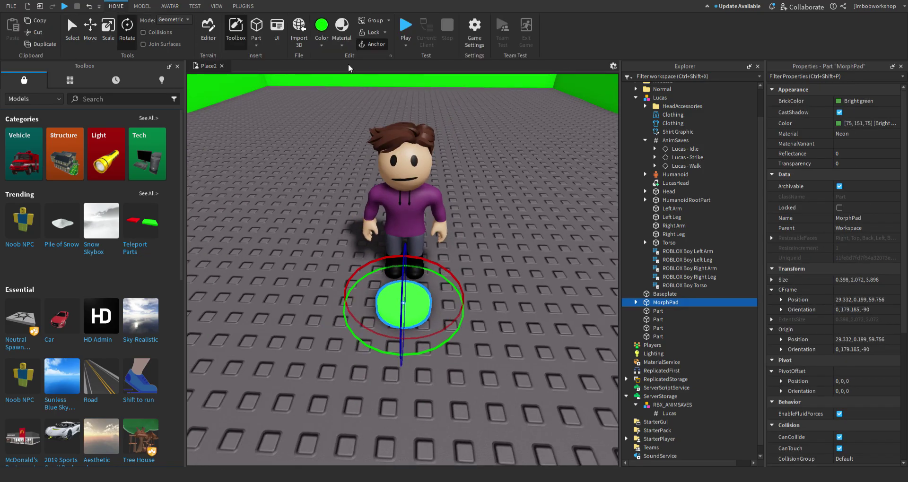
left_click(457, 122)
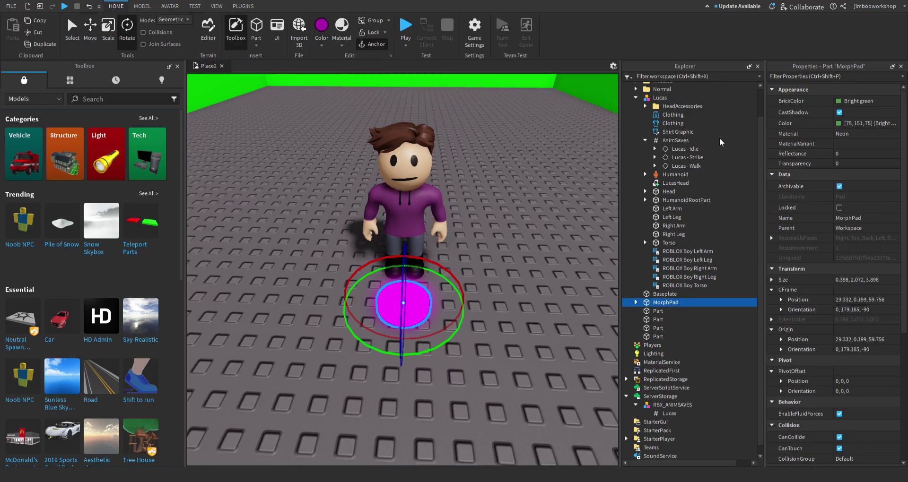
Step: Set the MorphPad's color to magenta, nudge the pad in front of Lucas and move it into the Lucas model
left_click(844, 123)
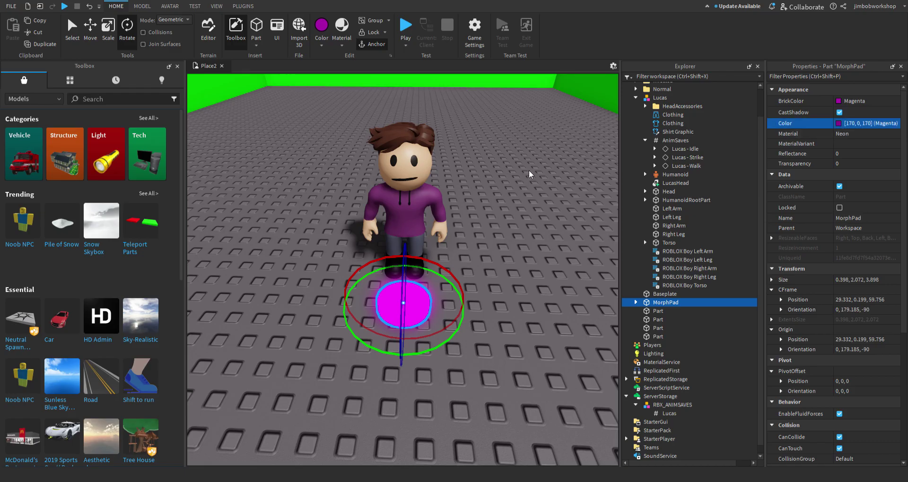
left_click(567, 199)
left_click(520, 333)
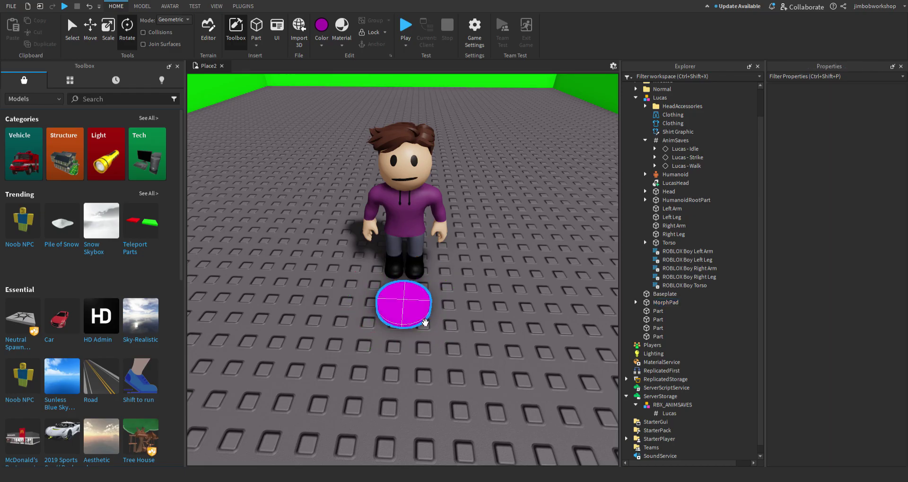
left_click_drag(406, 325, 404, 334)
left_click_drag(696, 311, 671, 97)
right_click_drag(412, 176, 504, 182)
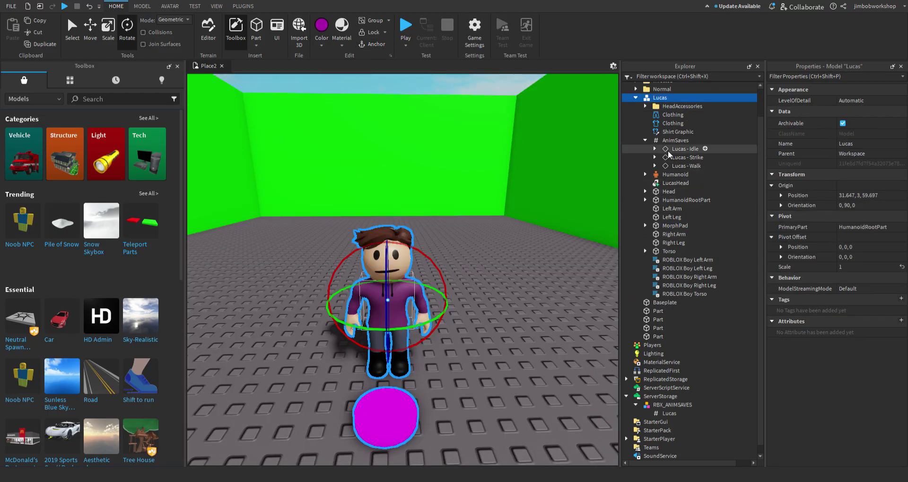
Step: Examine the MorphPad's MainFrame script, looking through CharacterScripts and BaseAnimateR6 down to the idle animations
left_click(685, 149)
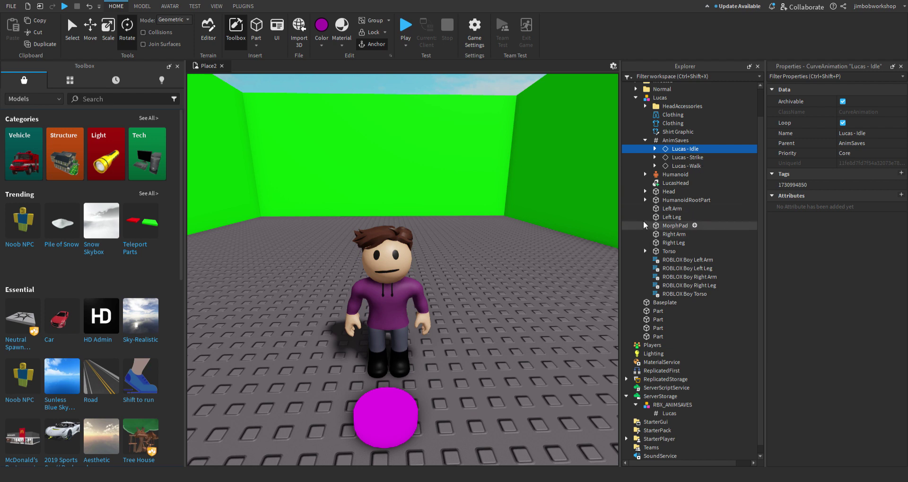
left_click(671, 217, "shift")
left_click(645, 226)
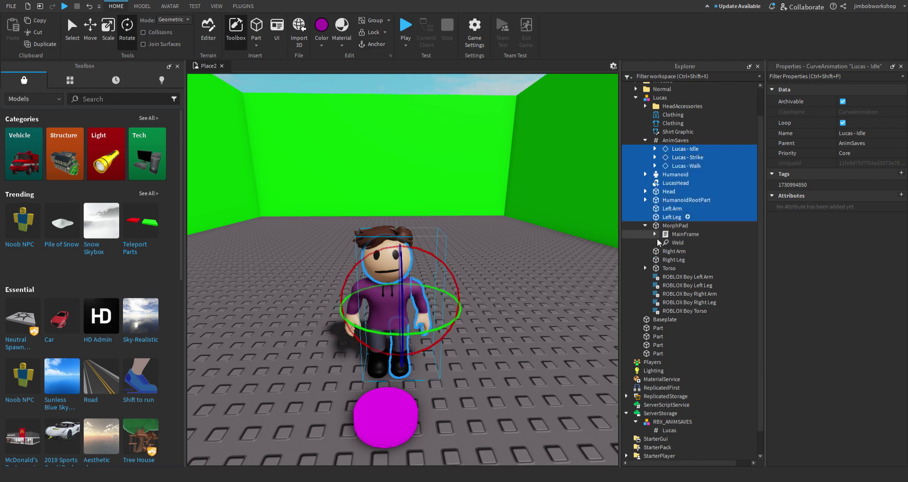
left_click(654, 234)
left_click(664, 251)
left_click(673, 260)
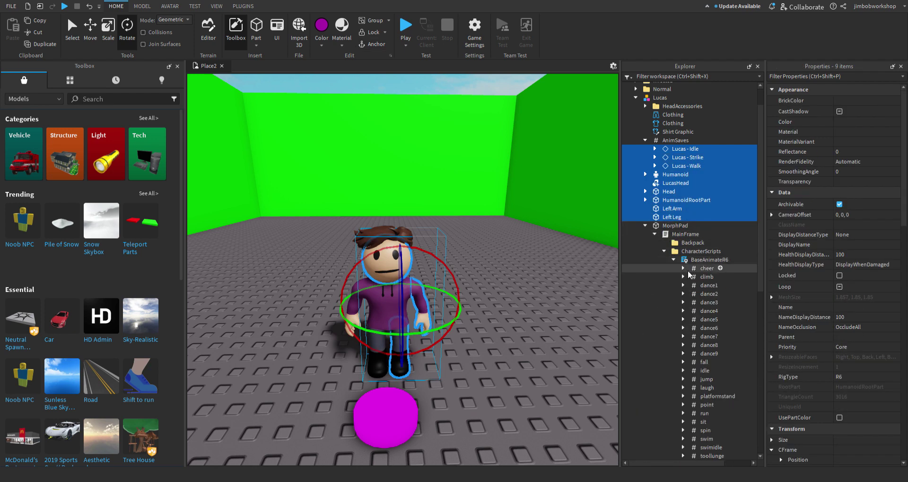
scroll(678, 275, "down", 4)
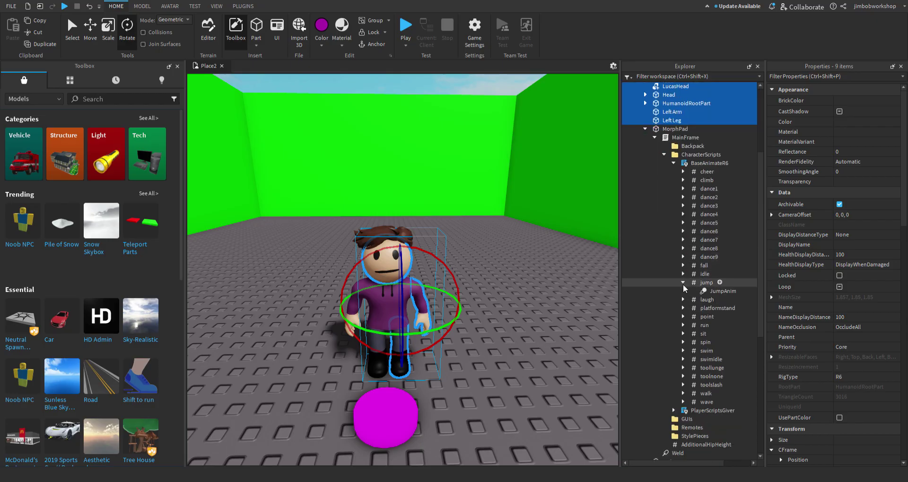
left_click(683, 274)
left_click(714, 284)
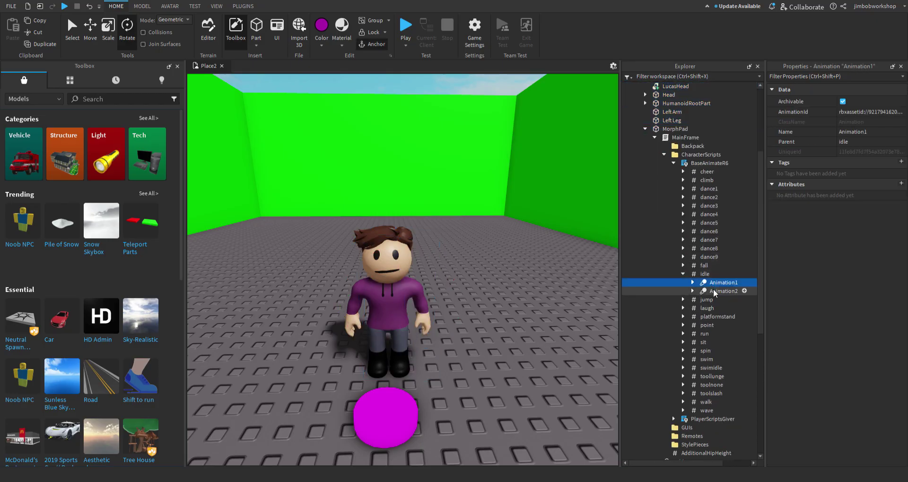
Step: Search the toolbox models for "piggy morph gui" with unverified creators included
left_click(174, 99)
left_click(136, 132)
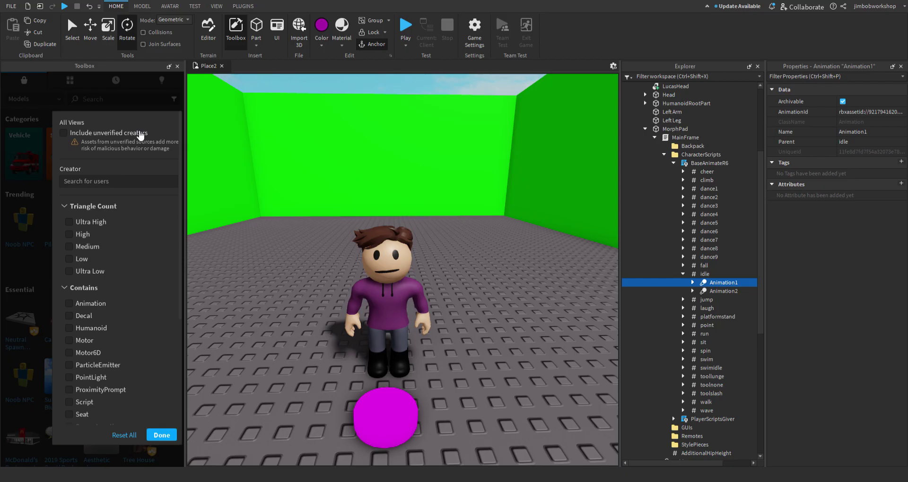
left_click(172, 439)
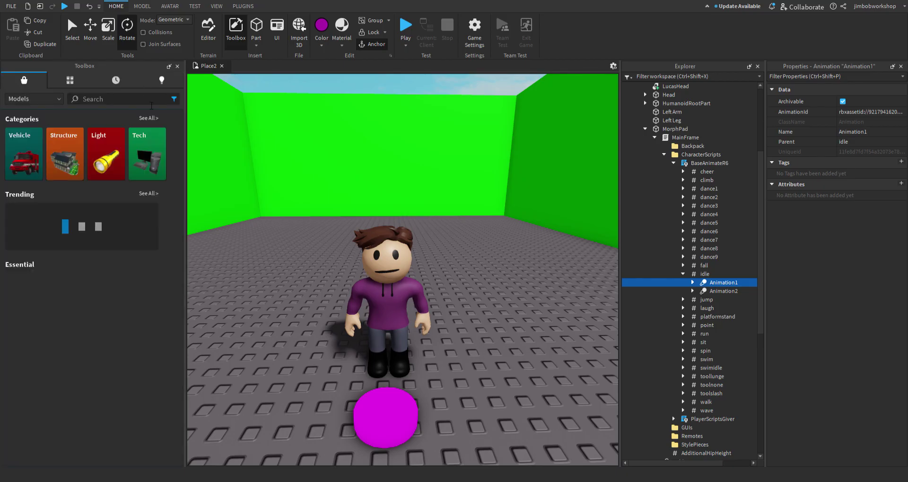
type("p")
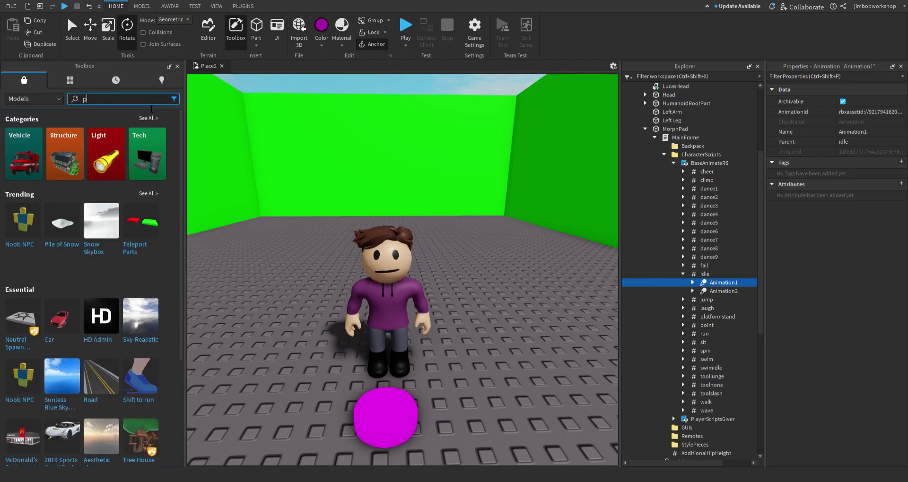
type("iggy morph gui")
left_click(633, 129)
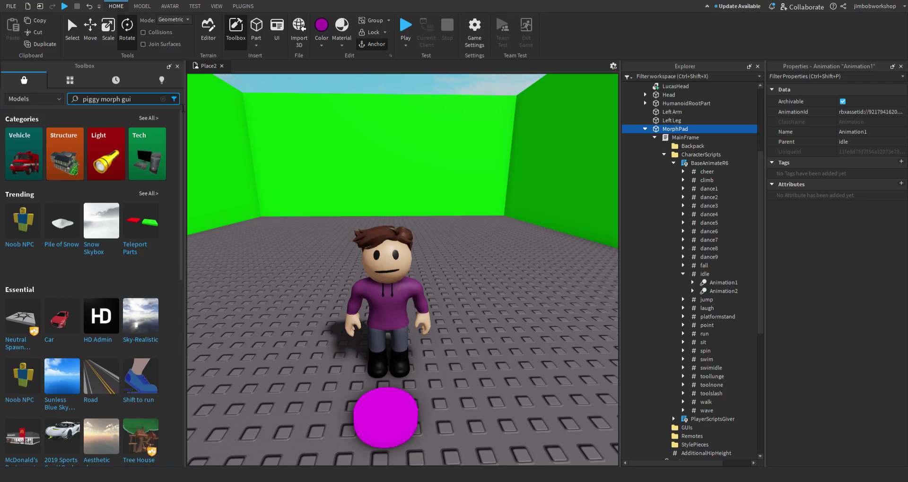
left_click(371, 172)
scroll(370, 171, "up", 3)
mouse_move(370, 172)
right_mouse_down()
mouse_move(371, 199)
mouse_move(365, 177)
mouse_move(377, 178)
right_mouse_up()
left_click(167, 101)
left_click(123, 113)
scroll(365, 176, "down", 3)
scroll(377, 179, "up", 1)
Step: Delete the MorphPad and insert the Piggy Morph Gui Kit model from the search results
left_click(677, 129)
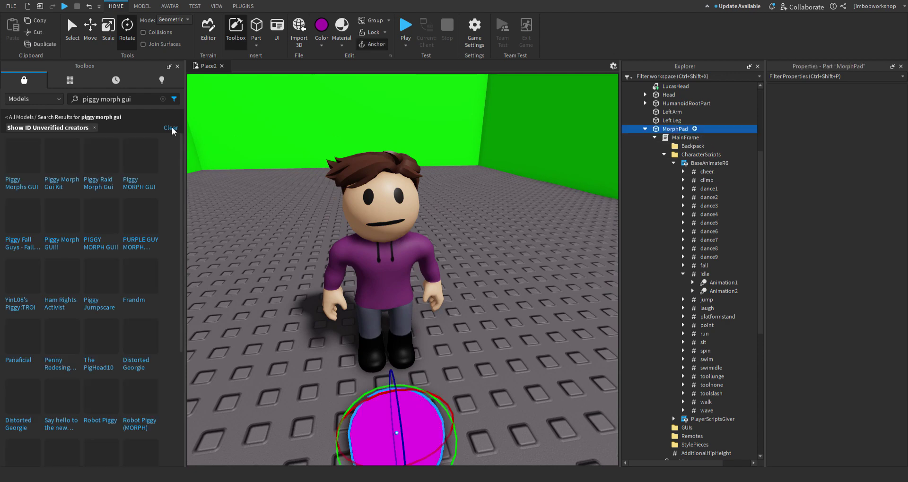
key("Delete")
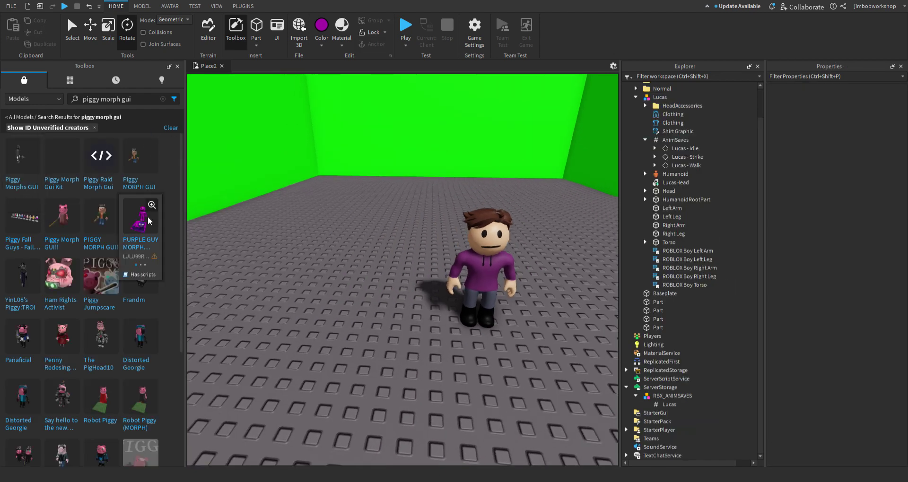
mouse_move(75, 159)
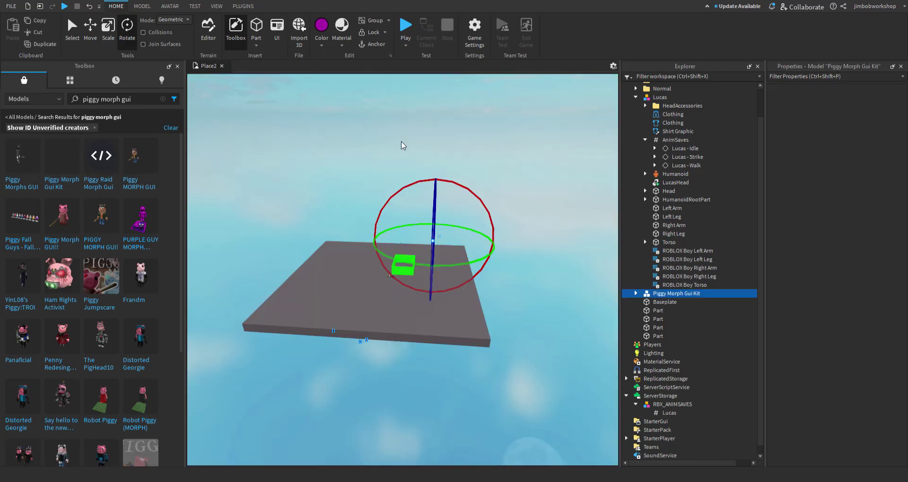
Step: Move the GUIs folder, Animate script, Stunned and Swing animations from the kit's DoggyBot into the Lucas model
left_click(636, 318)
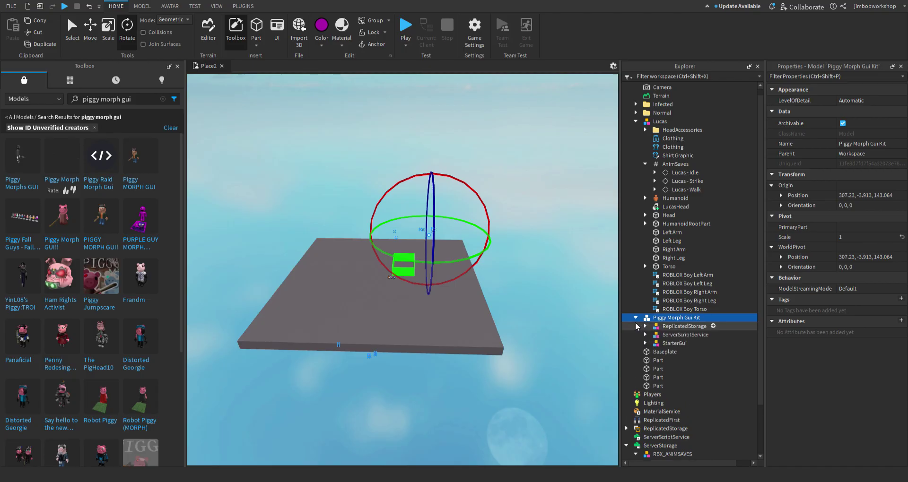
left_click(645, 326)
scroll(667, 339, "down", 3)
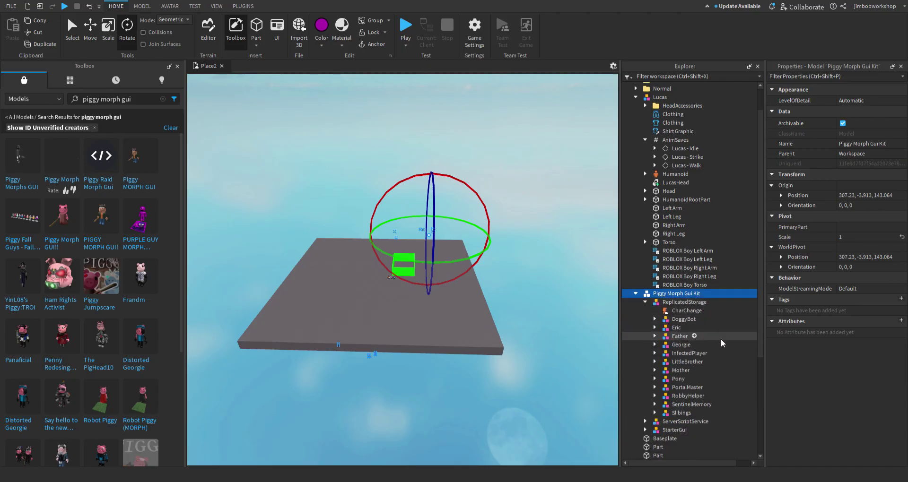
left_click(655, 271)
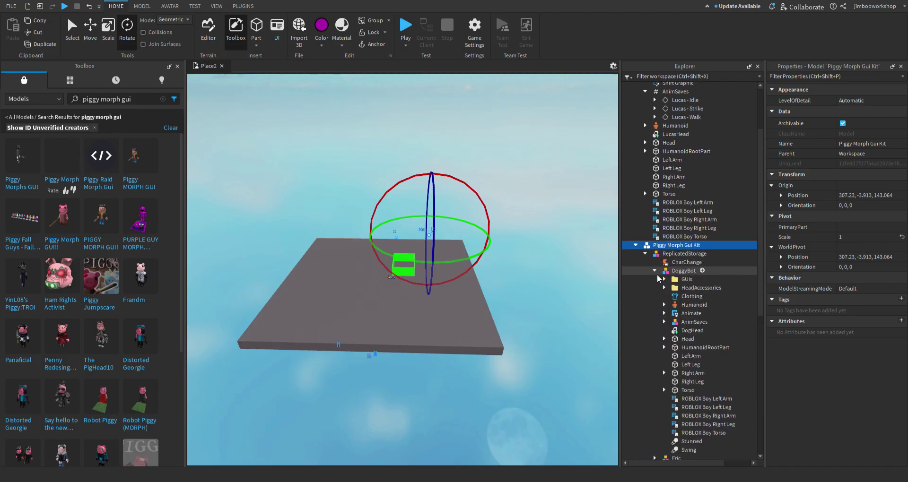
left_click(684, 280)
left_click(686, 314, "ctrl")
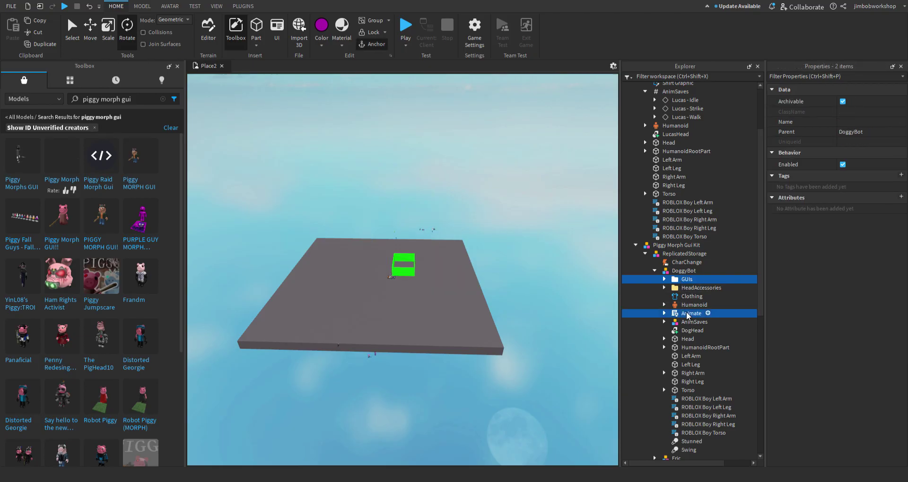
left_click(689, 449, "ctrl")
left_click(688, 442, "ctrl")
left_click_drag(688, 442, 704, 296)
scroll(712, 411, "up", 3)
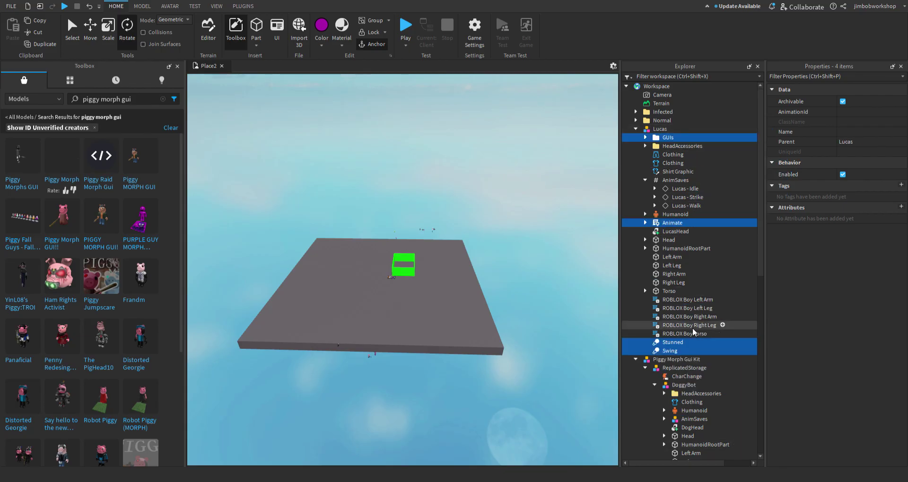
Step: Delete all character models from DoggyBot to Slibings in the kit's ReplicatedStorage group, keeping CharChange
scroll(686, 340, "down", 2)
left_click(663, 338)
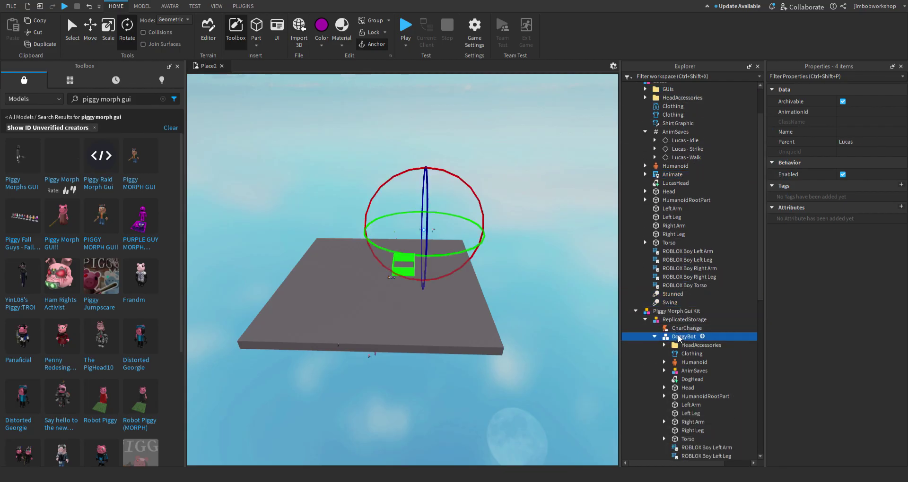
left_click(655, 337)
scroll(707, 303, "down", 2)
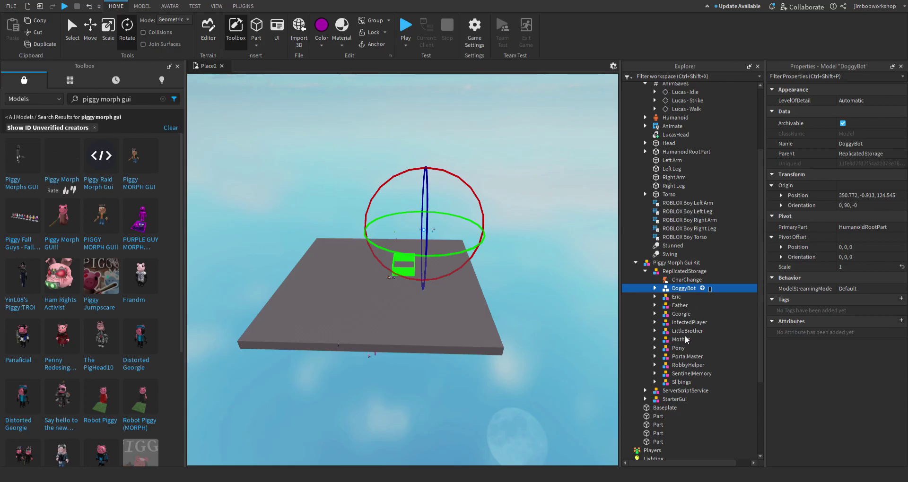
left_click_drag(711, 288, 677, 385)
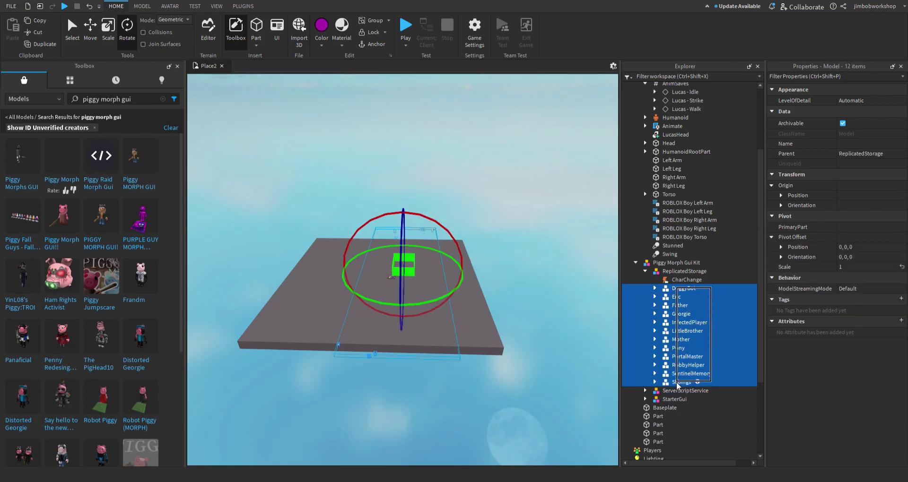
key("Delete")
Step: Move the kit's CharChange event and the Lucas model into the game's ReplicatedStorage
left_click_drag(687, 279, 672, 383)
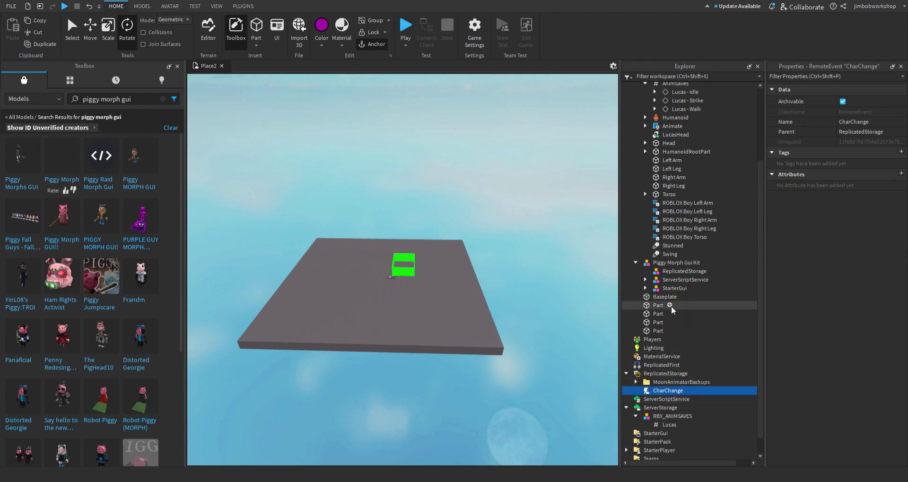
scroll(674, 279, "up", 5)
left_click_drag(660, 129, 705, 355)
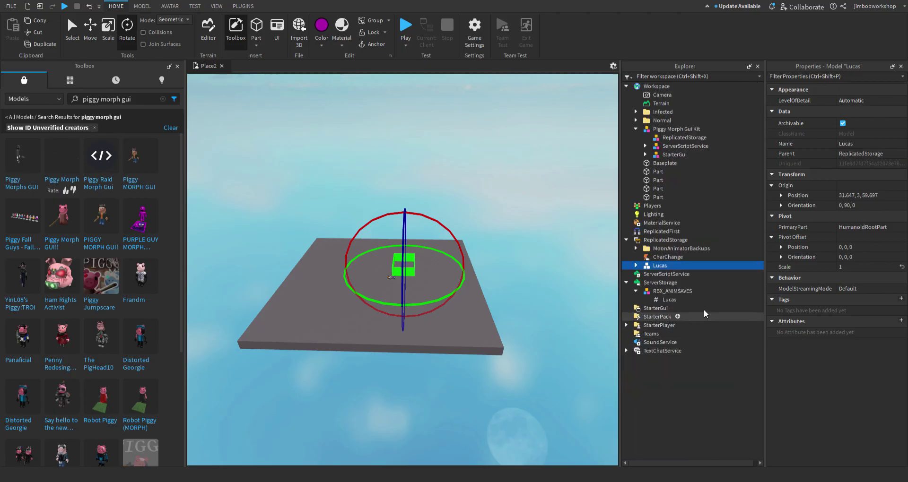
Step: Move the kit's Script into the game's ServerScriptService and its MorphsGui into the game's StarterGui
left_click(644, 148)
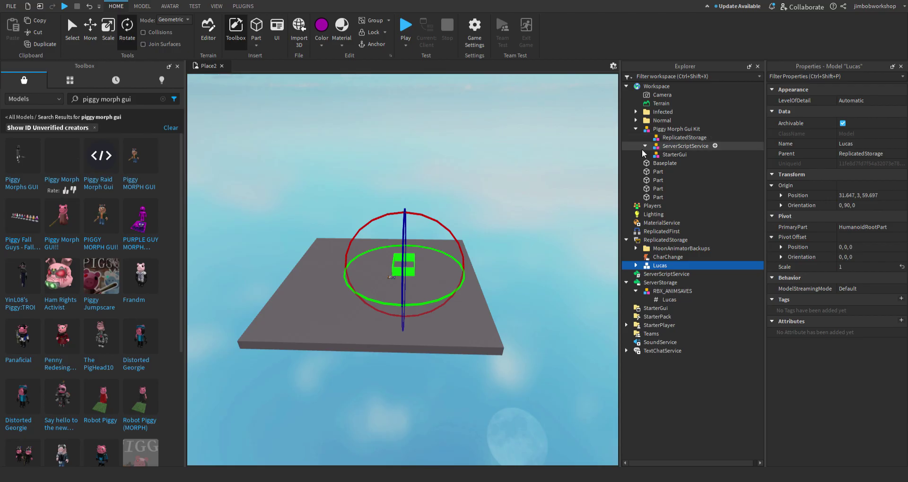
left_click_drag(676, 155, 699, 285)
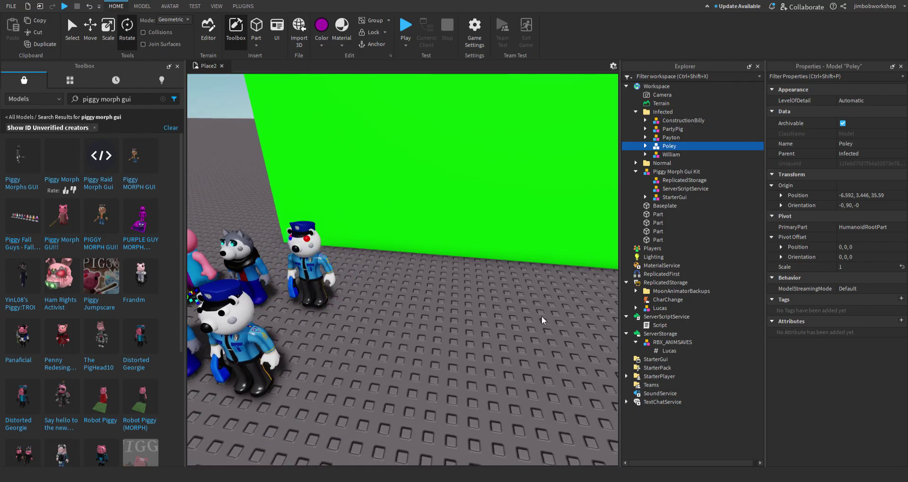
left_click(542, 321)
scroll(542, 321, "down", 4)
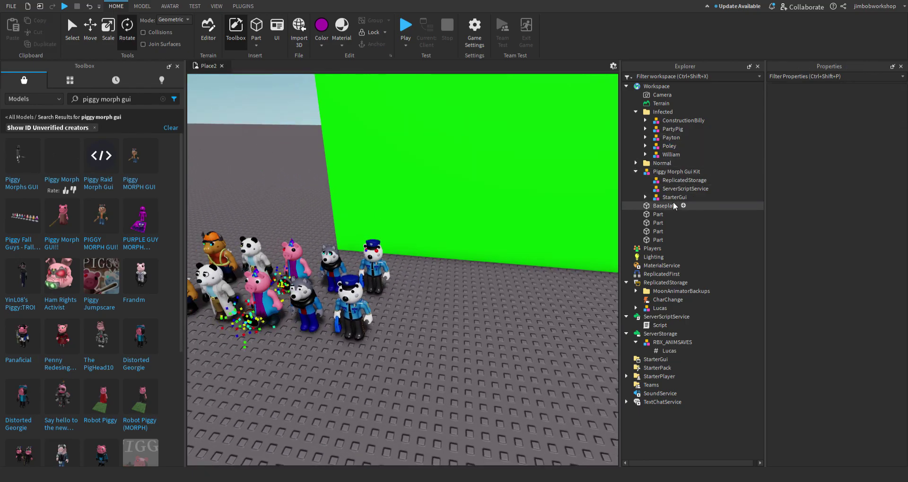
left_click(645, 197)
left_click_drag(664, 208, 634, 370)
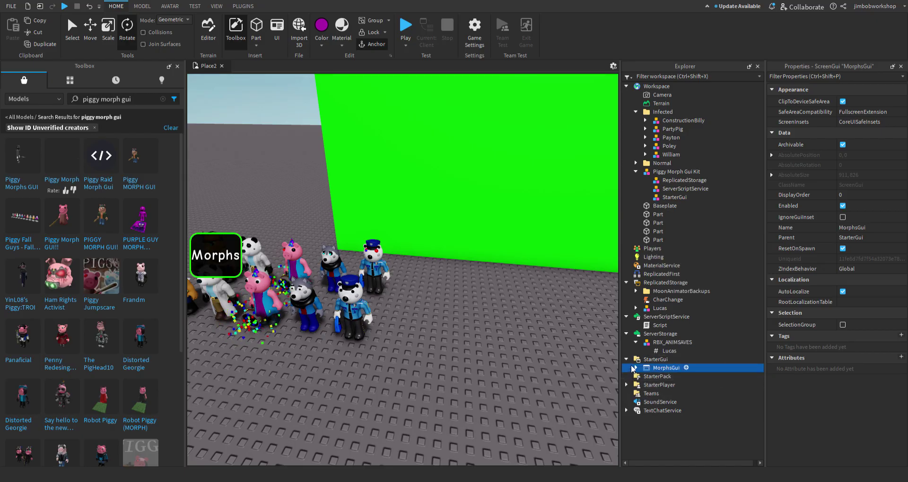
Step: Move the MorphsGui Open button to the bottom center of the game screen and enlarge it to about 158 pixels wide
left_click(636, 368)
left_click(666, 377)
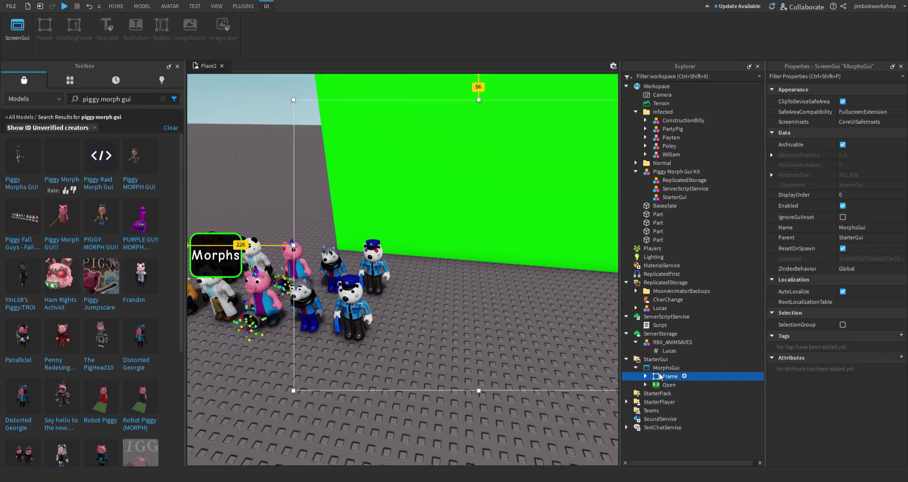
left_click(668, 385)
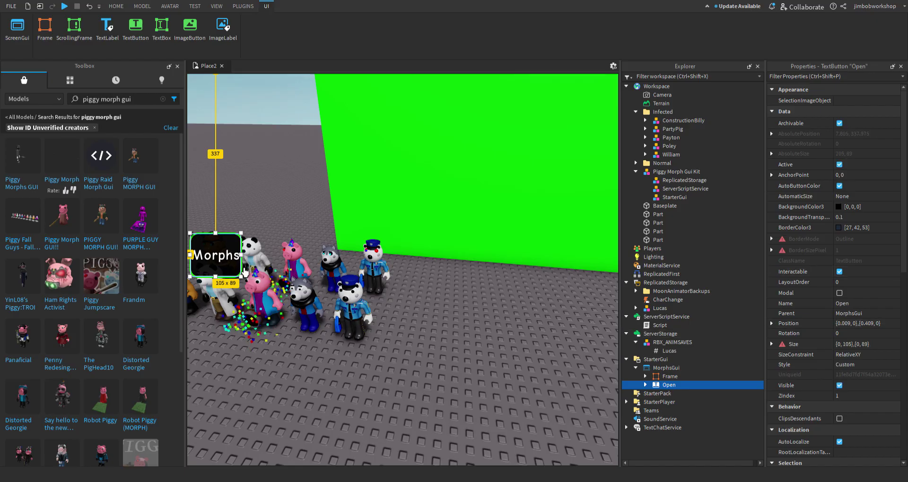
left_click_drag(215, 255, 346, 350)
left_click_drag(451, 396, 396, 462)
left_click_drag(403, 458, 441, 415)
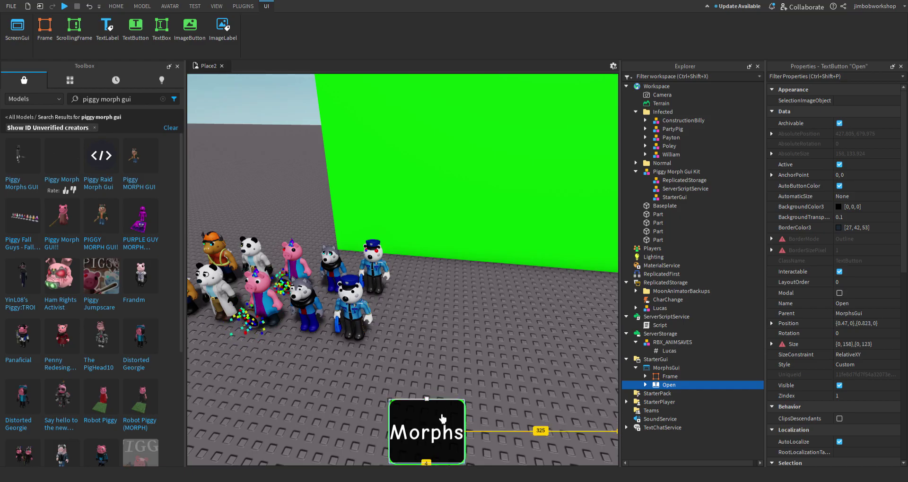
Step: Delete the Open button's UIAspectRatioConstraint and flatten the button to about 158 by 81 pixels
left_click(646, 386)
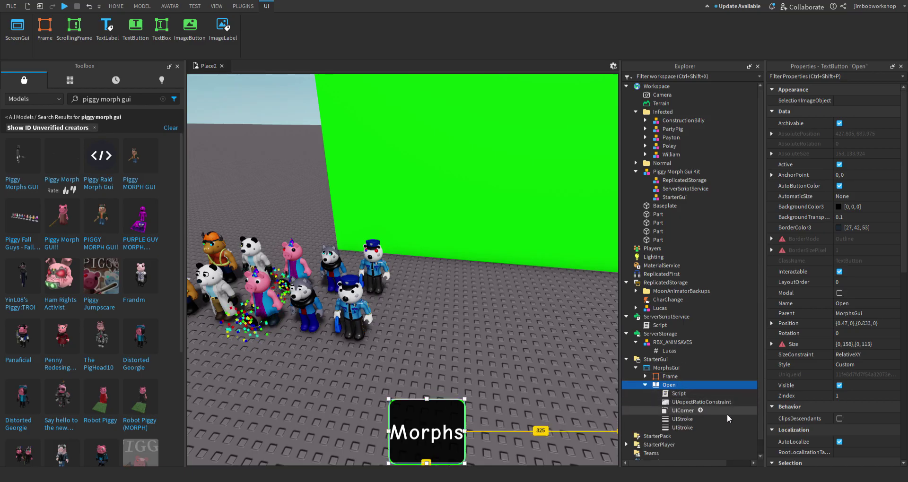
left_click(707, 402)
key("Delete")
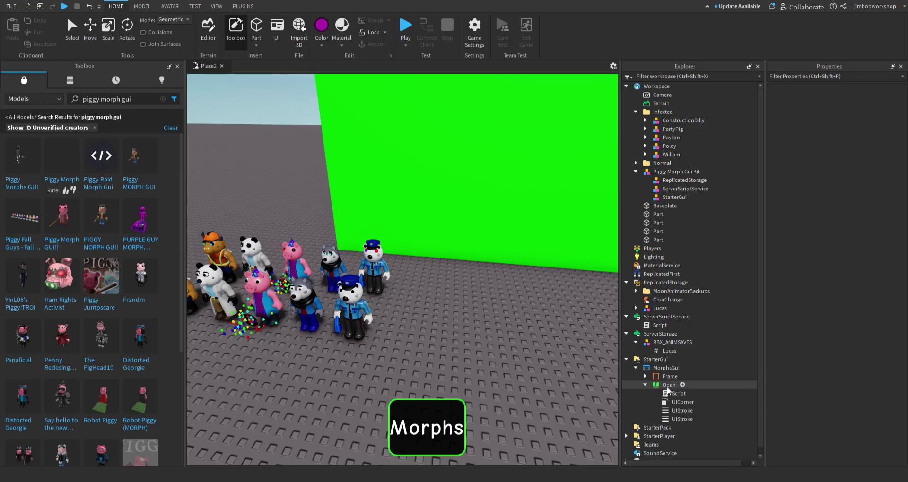
left_click(456, 411)
left_click_drag(444, 416, 435, 457)
scroll(826, 208, "down", 10)
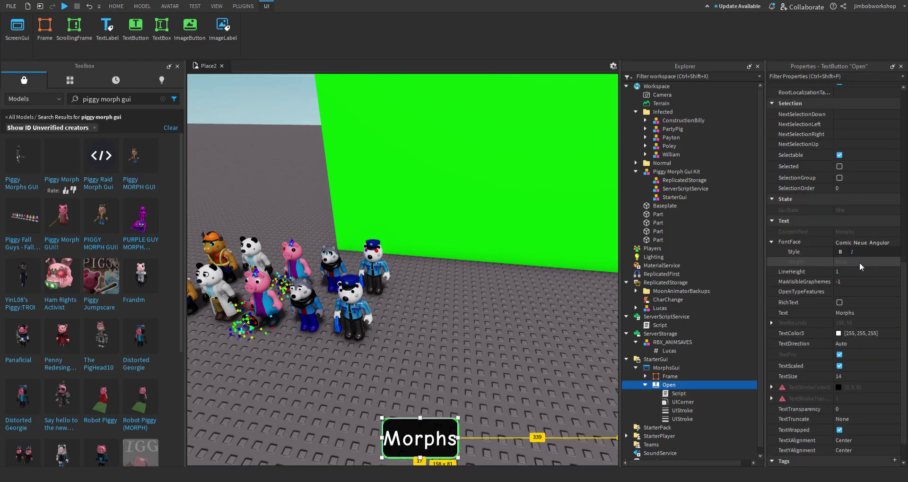
Step: Change the border stroke color of the MorphsGui Open button to white, 255, 255, 255
left_click(682, 419)
left_click(683, 411)
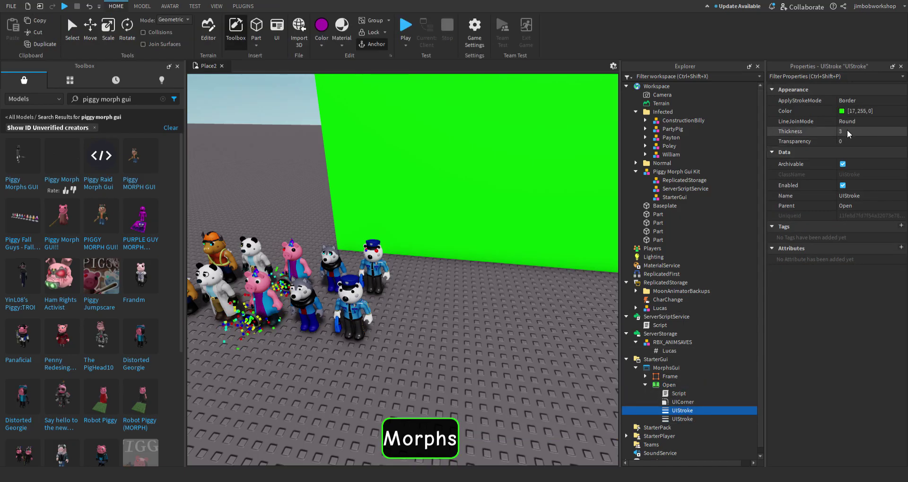
left_click(795, 111)
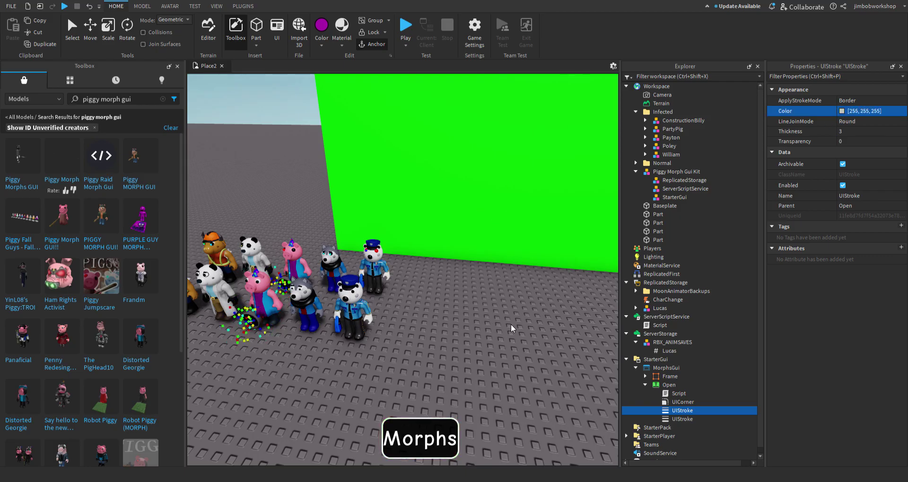
left_click(645, 385)
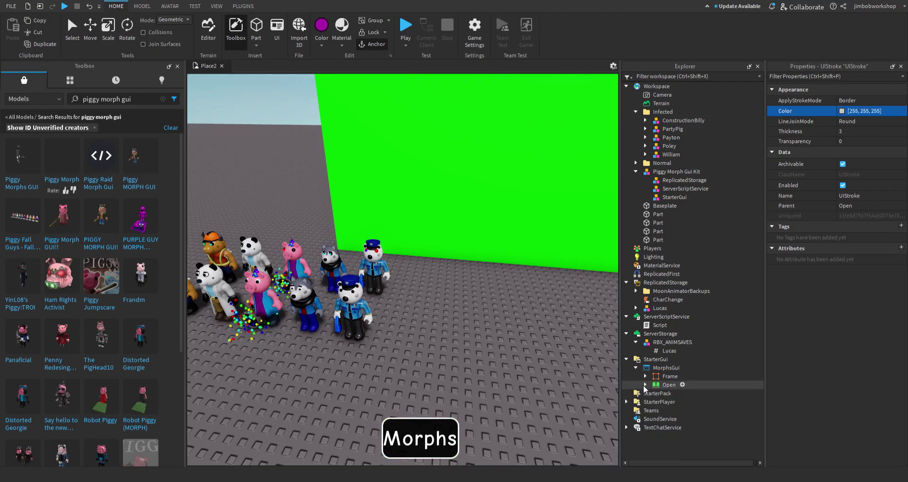
Step: Make the MorphsGui Frame visible, reposition it above the Open button and narrow it to about 741 pixels wide
left_click(657, 377)
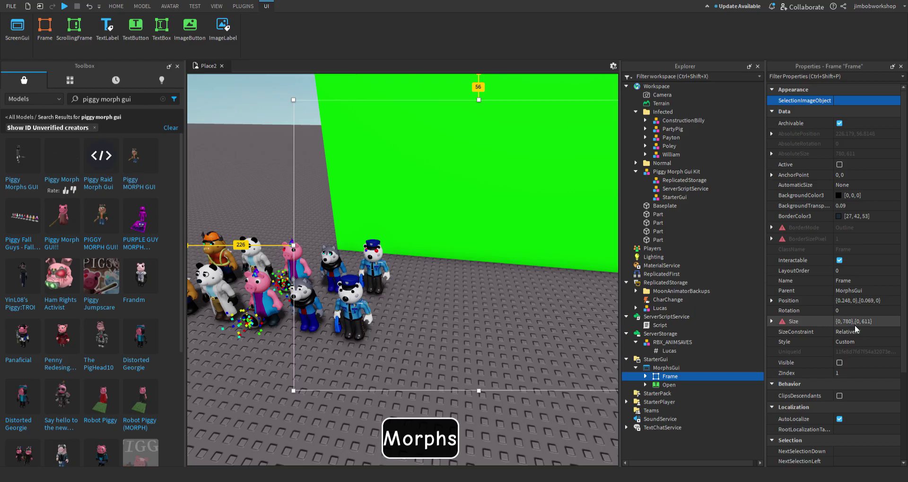
left_click(840, 363)
left_click_drag(491, 311, 509, 315)
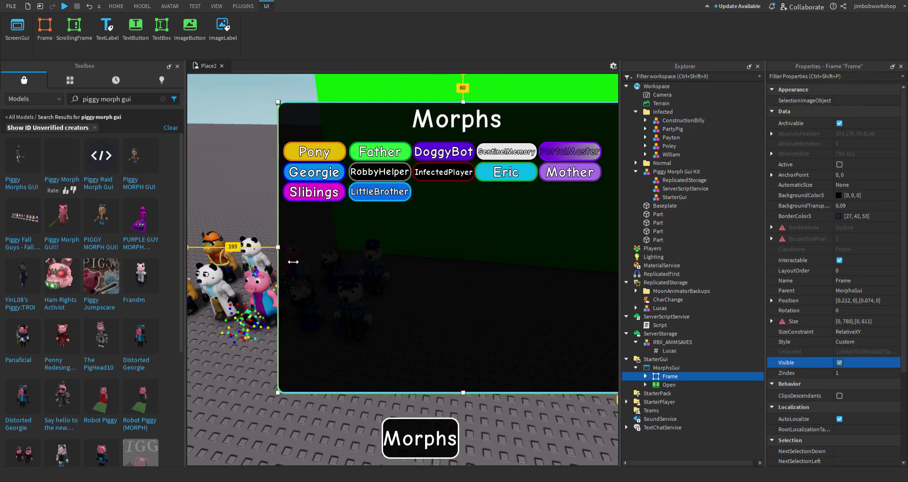
mouse_move(293, 261)
left_mouse_down()
mouse_move(397, 260)
mouse_move(308, 265)
left_mouse_up()
Step: Delete every Morph button in the Frame except InfectedPlayer and move that button near the Frame's upper-left corner
left_click(332, 187)
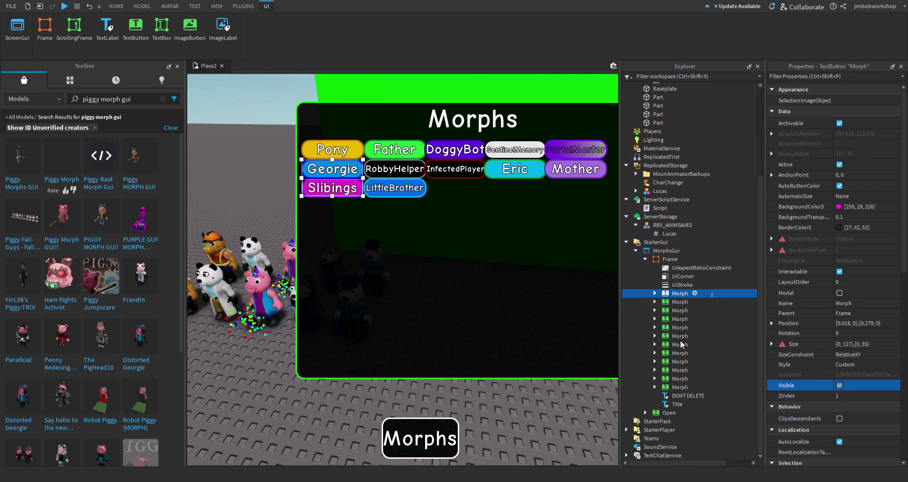
left_click_drag(681, 345, 682, 326)
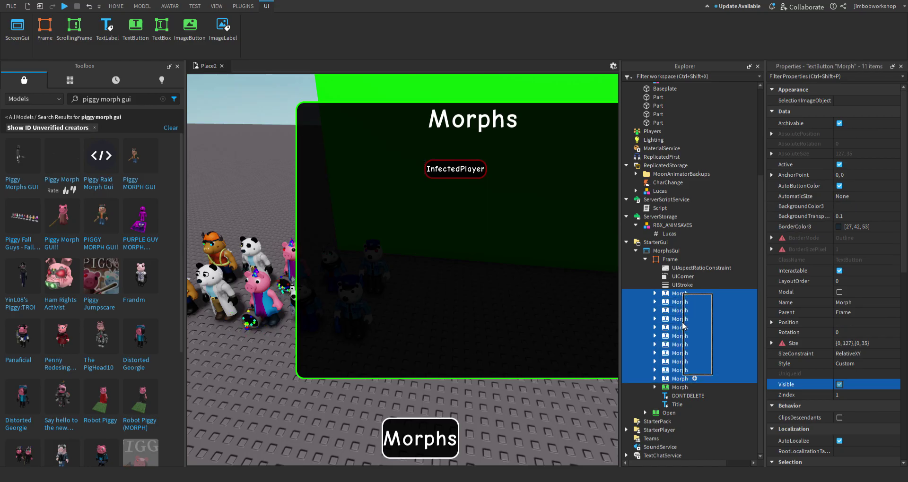
key("Delete")
left_click(680, 387)
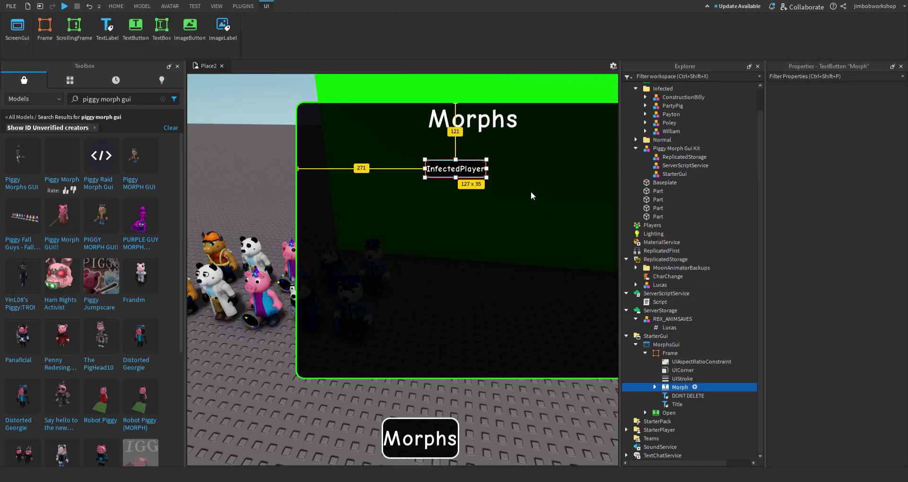
left_click_drag(474, 184, 371, 175)
Step: Change the Frame's UIStroke color to white, 255, 255, 255
left_click(338, 289)
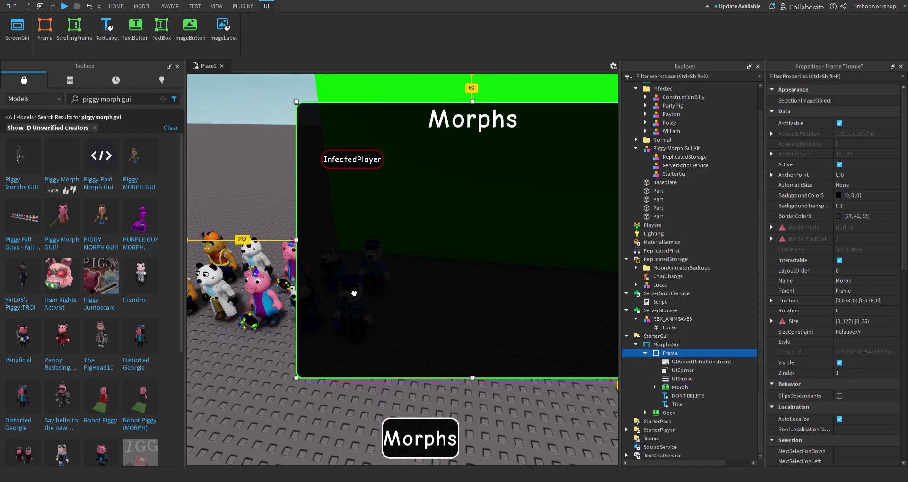
left_click(681, 379)
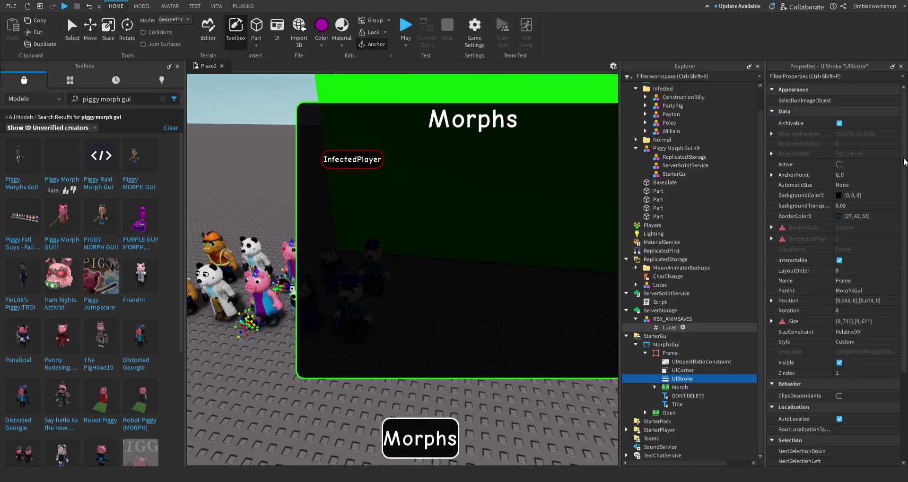
left_click(545, 235)
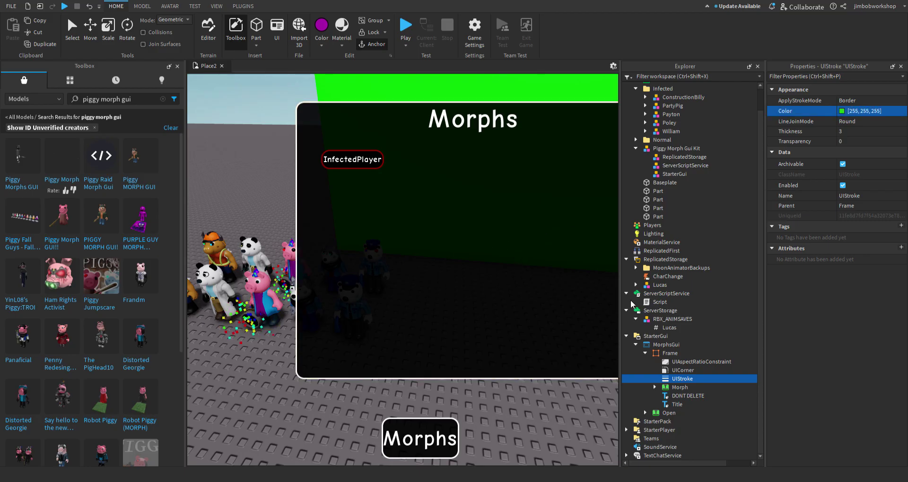
Step: Change the red border stroke of the InfectedPlayer button to purple, 92, 10, 139
left_click(376, 163)
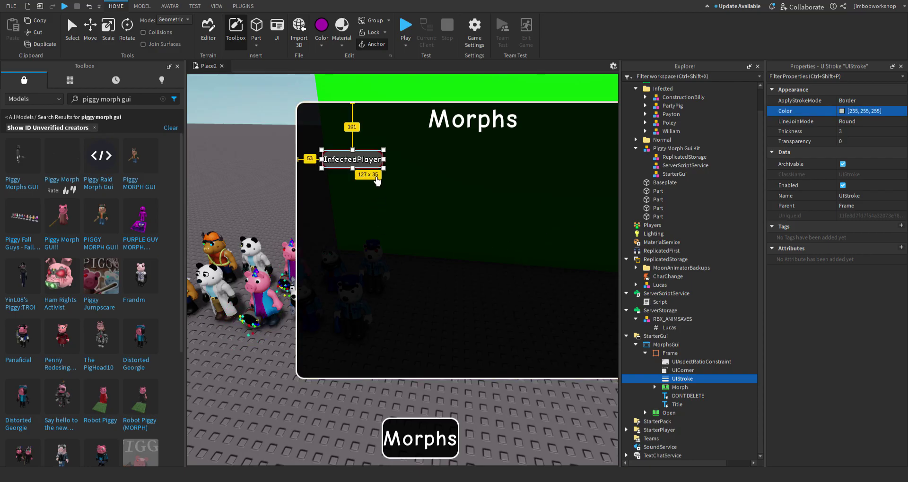
left_click(655, 387)
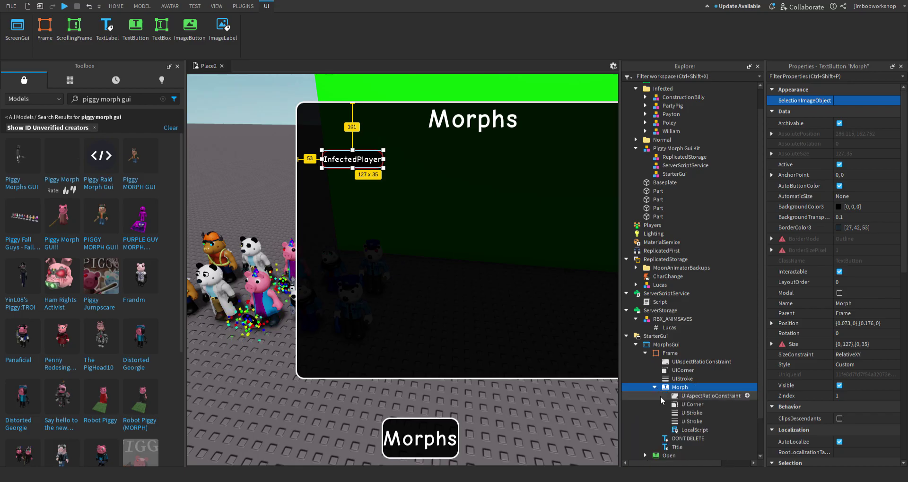
left_click(690, 421)
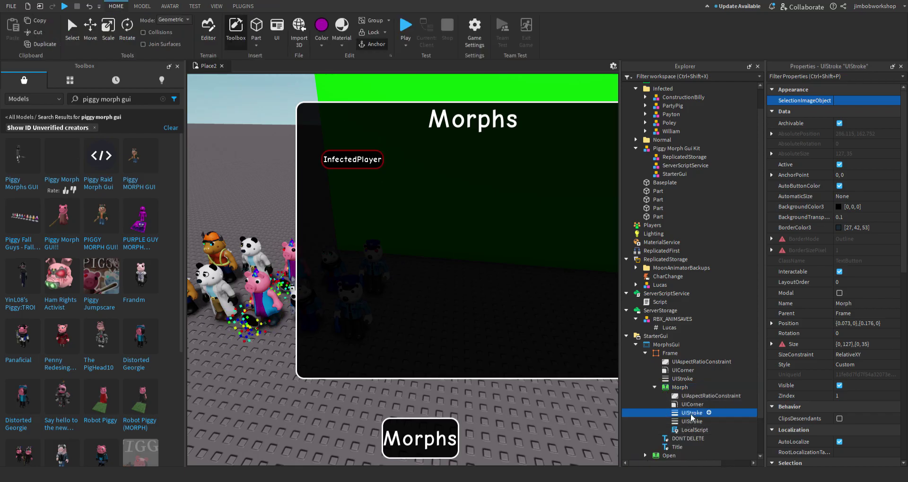
left_click(844, 111)
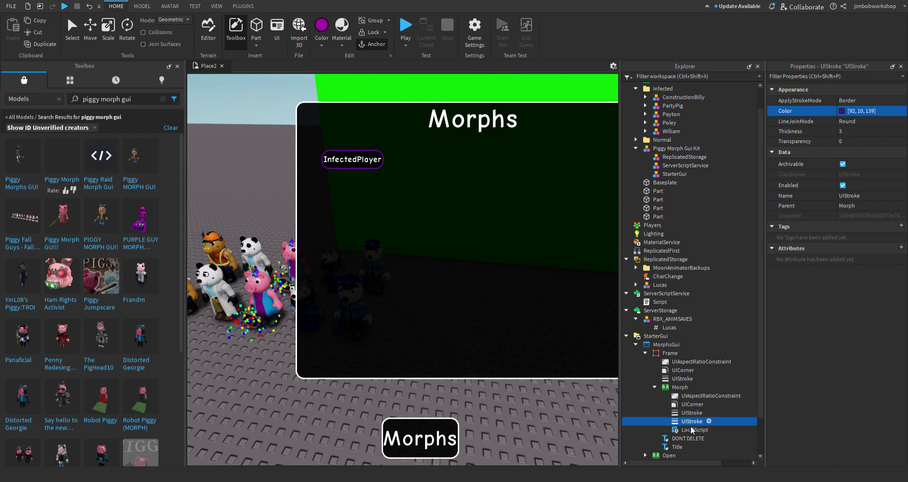
Step: Change the remaining Morph button's text to Lucas
left_click(721, 388)
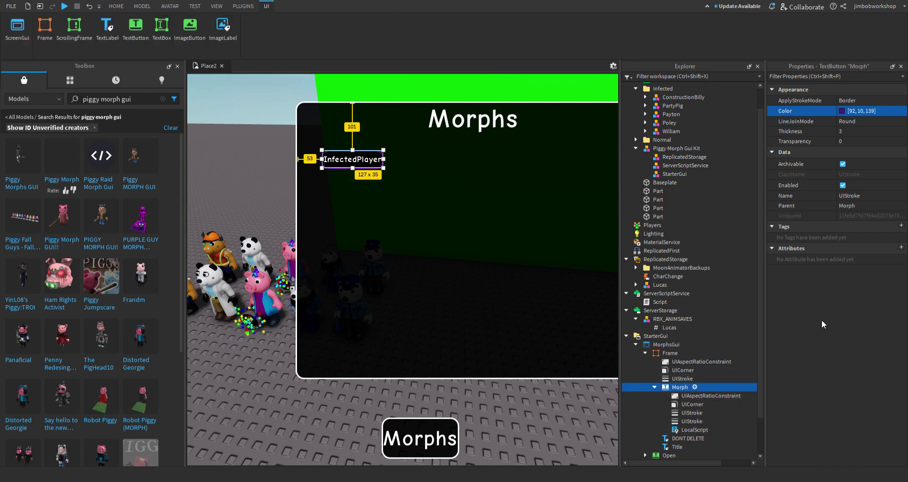
scroll(825, 322, "down", 10)
left_click(858, 281)
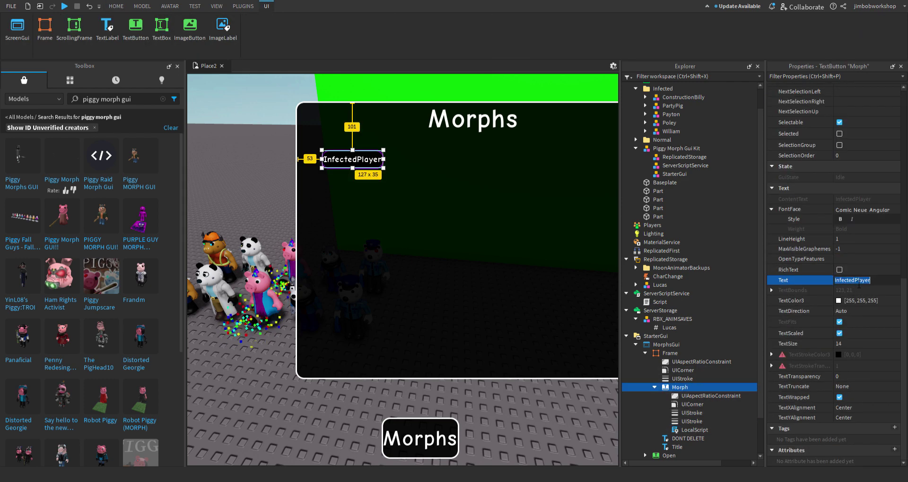
type("Luca")
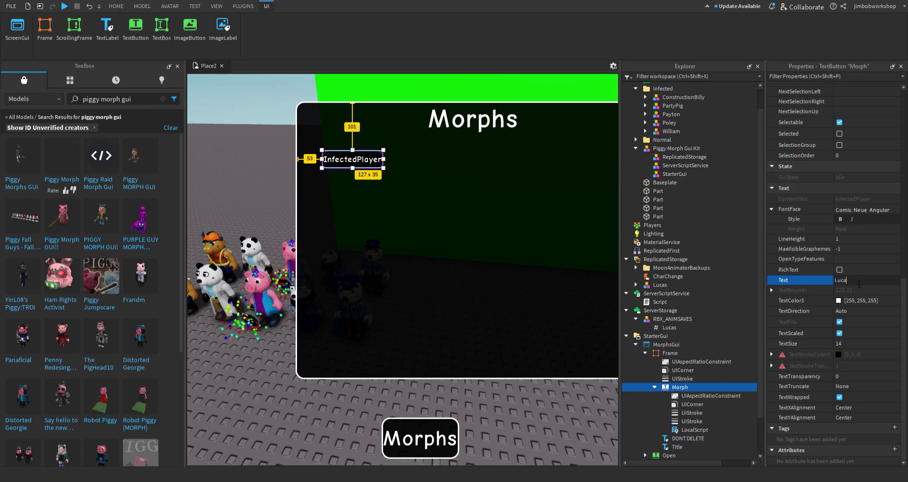
type("s")
key("Return")
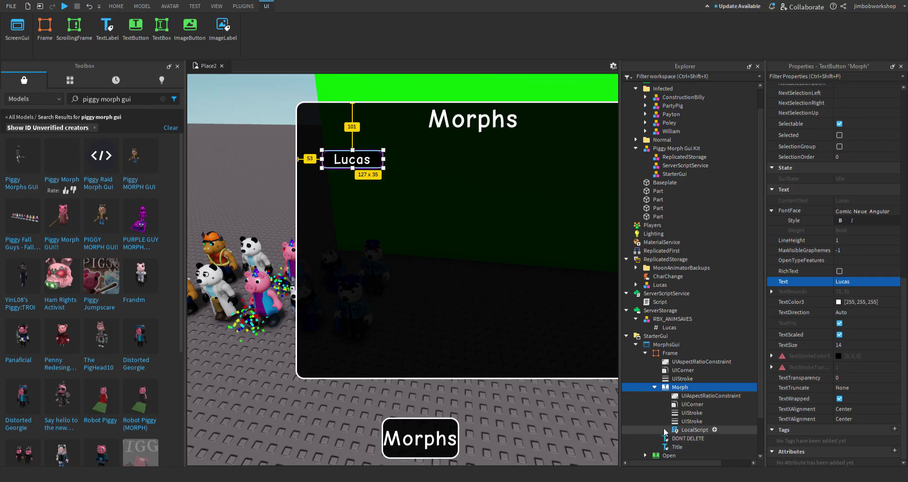
Step: Edit the Morph button's LocalScript so that FireServer passes game.ReplicatedStorage.Lucas
double_click(665, 431)
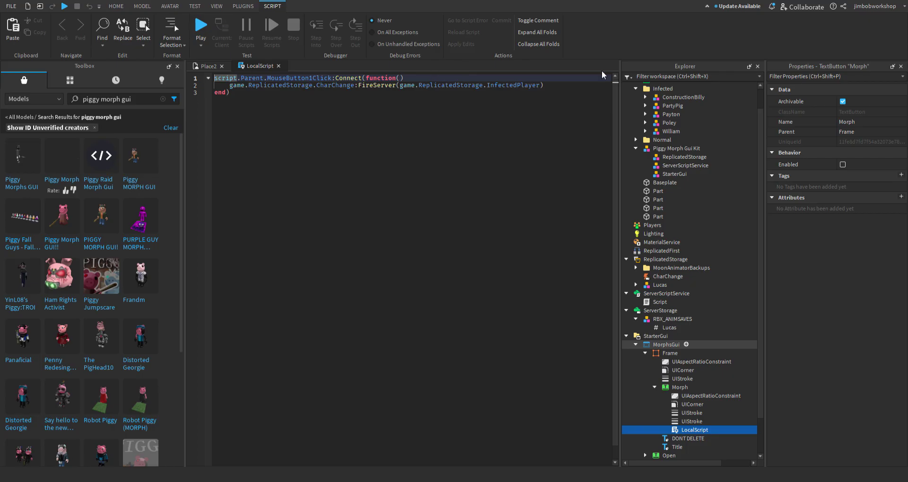
left_click_drag(488, 86, 544, 88)
type("Lu")
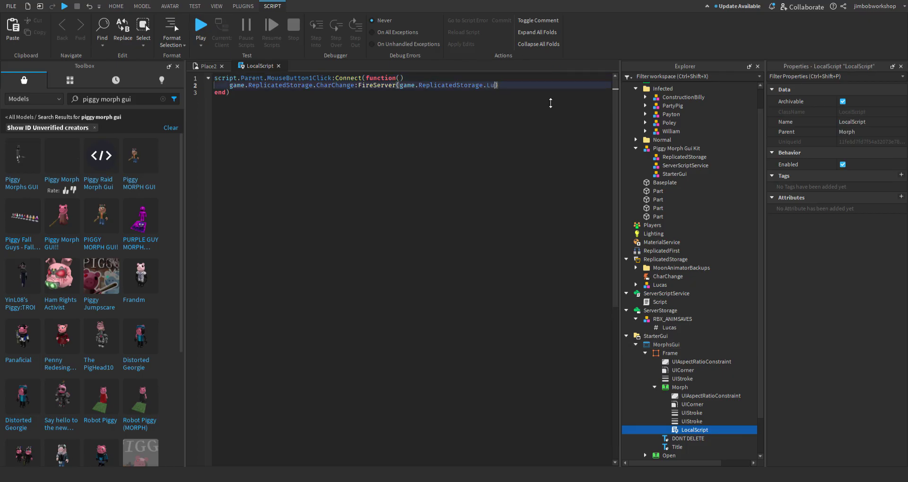
type("cas")
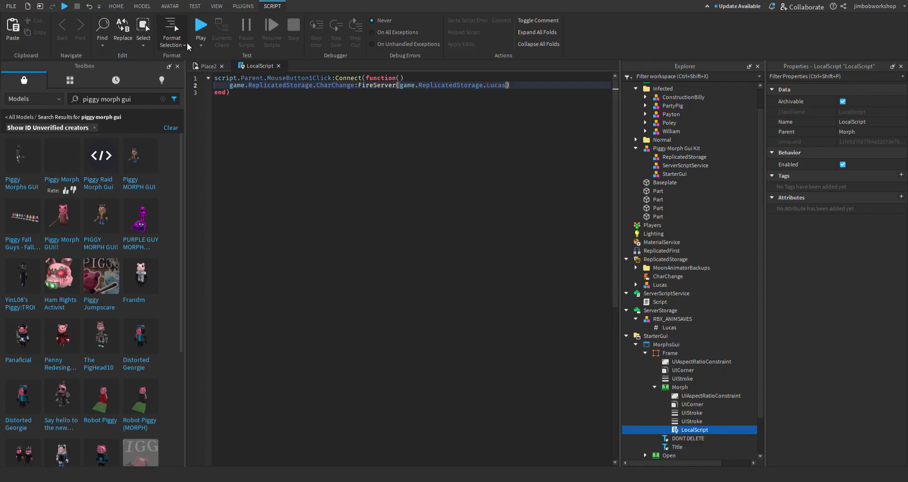
Step: Hide the morph menu Frame in the place view and collapse the MorphsGui, ServerStorage, ServerScriptService and ReplicatedStorage contents
left_click(201, 64)
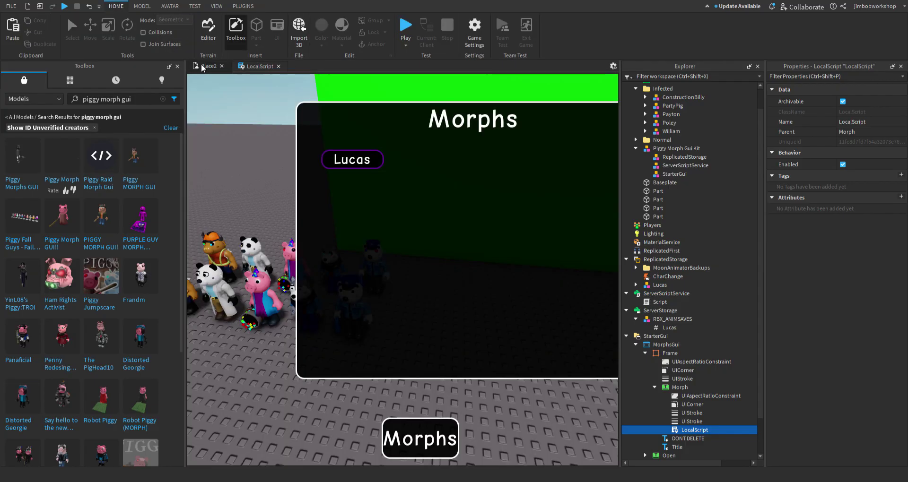
left_click(669, 354)
left_click(839, 362)
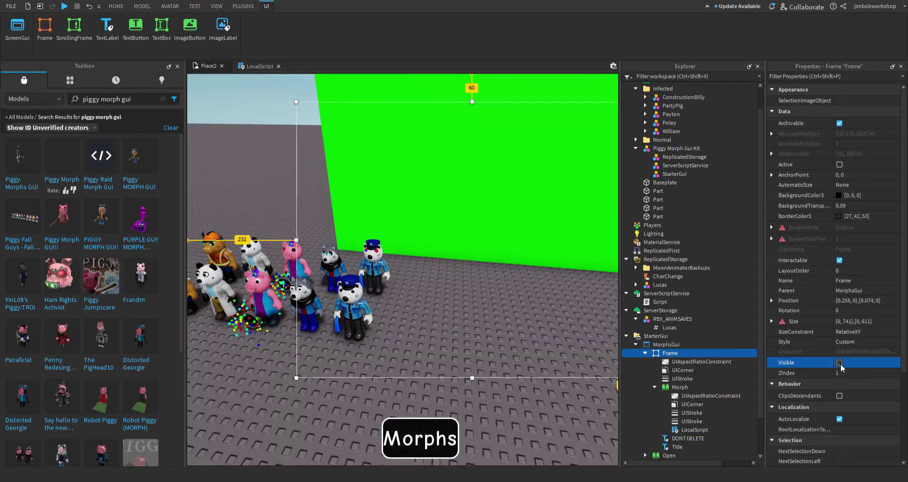
left_click(635, 345)
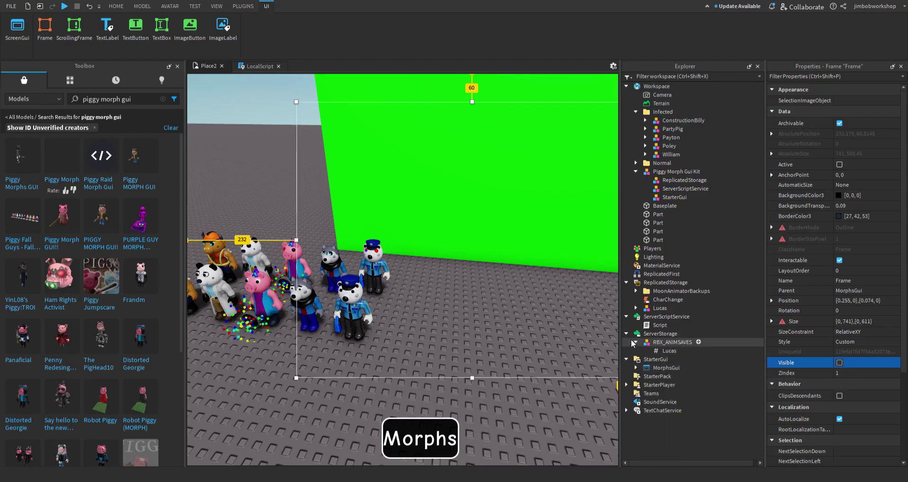
left_click(634, 342)
left_click(626, 334)
left_click(626, 317)
left_click(626, 282)
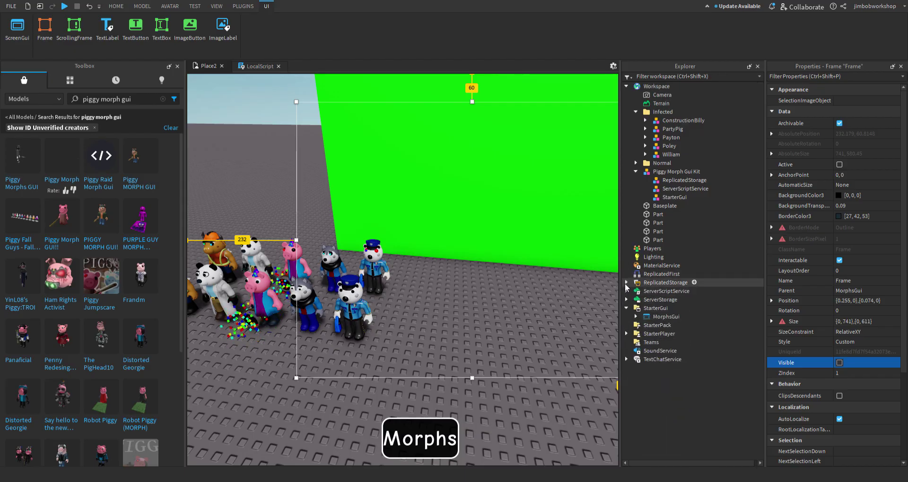
Step: Paste the copied idle animation ID as the AnimationId of Animation1 and Animation2 under idle in Lucas's Animate script
left_click(626, 283)
left_click(637, 308)
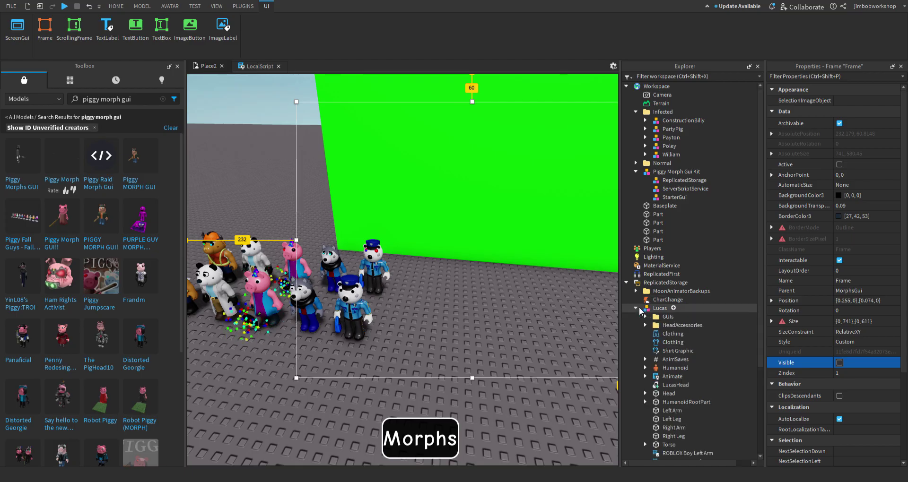
left_click(673, 333)
left_click(645, 377)
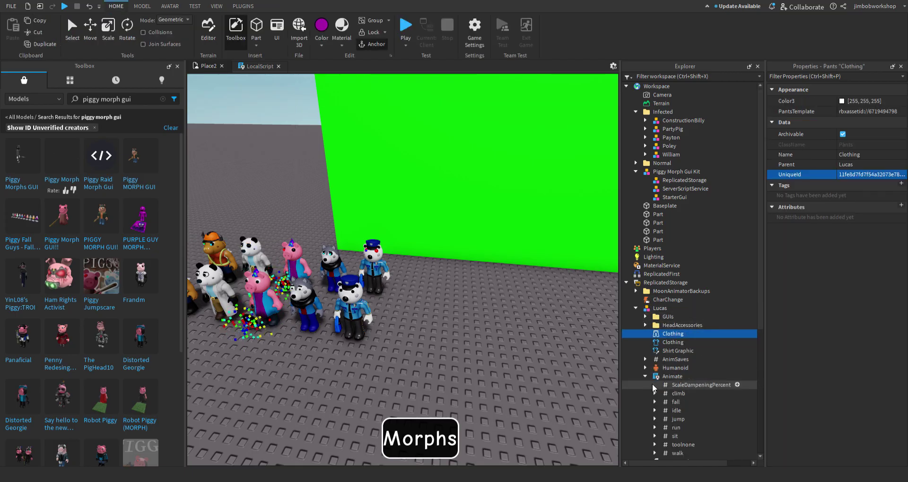
left_click(654, 411)
left_click(683, 419)
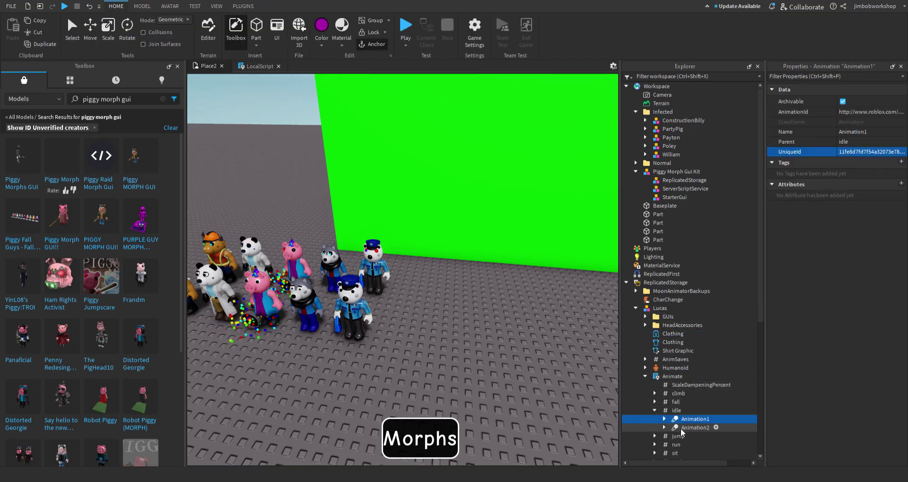
left_click(681, 427, "shift")
left_click(870, 112)
key("ctrl+v")
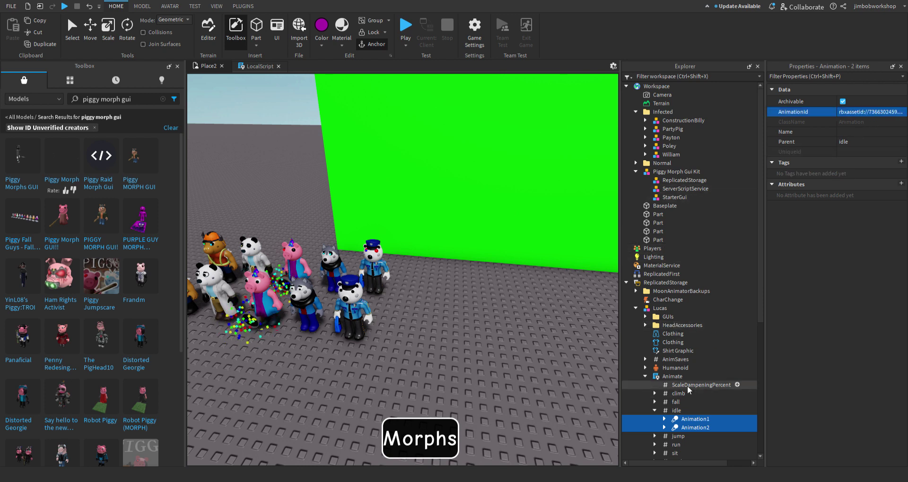
Step: Delete the leftover Piggy Morph Gui Kit model from the Workspace
left_click(667, 172)
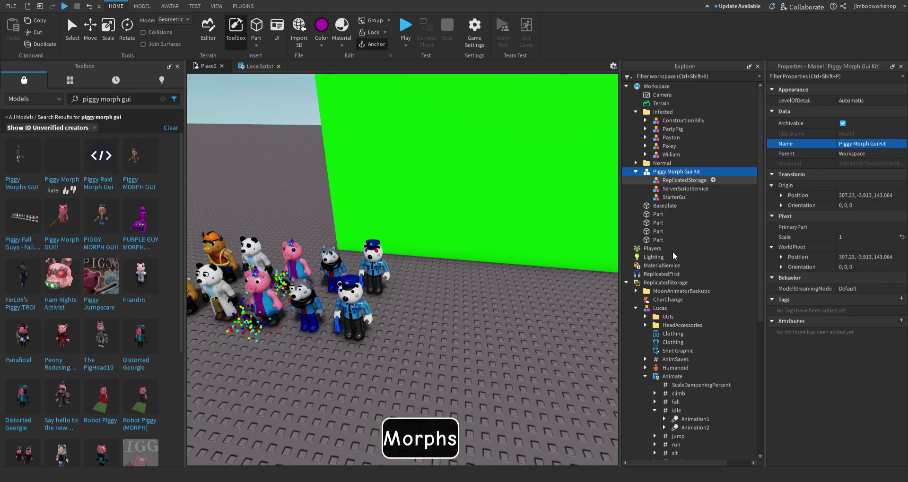
key("Delete")
double_click(660, 325)
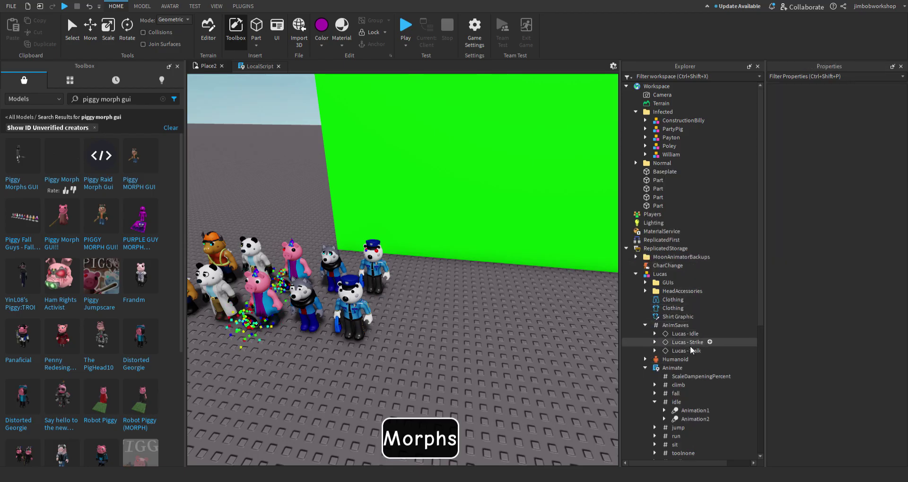
left_click(691, 351)
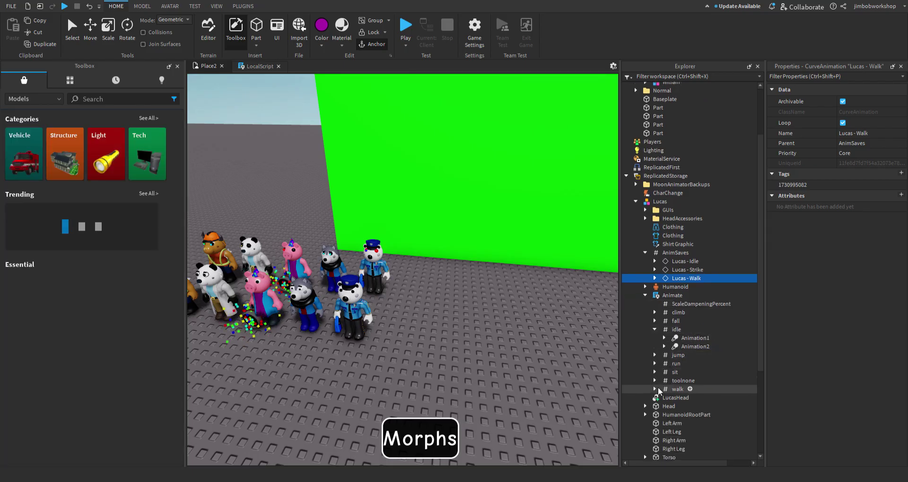
left_click(655, 390)
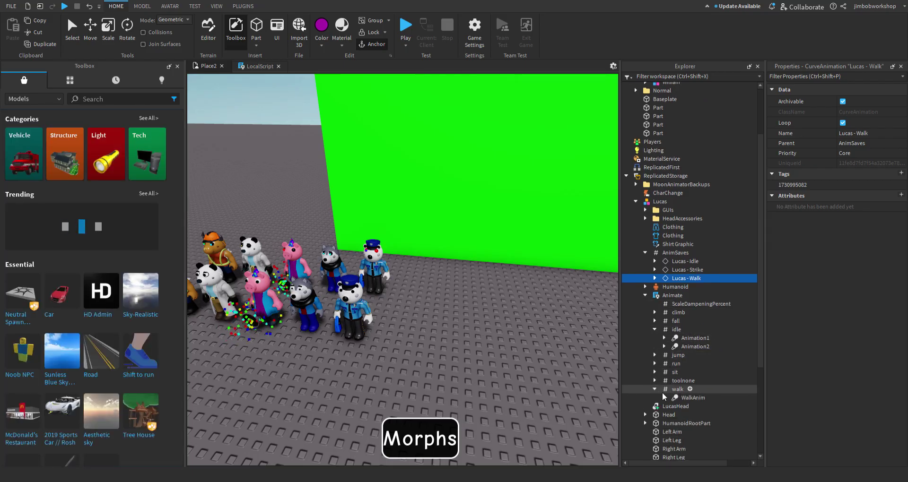
left_click(680, 398)
left_click(888, 112)
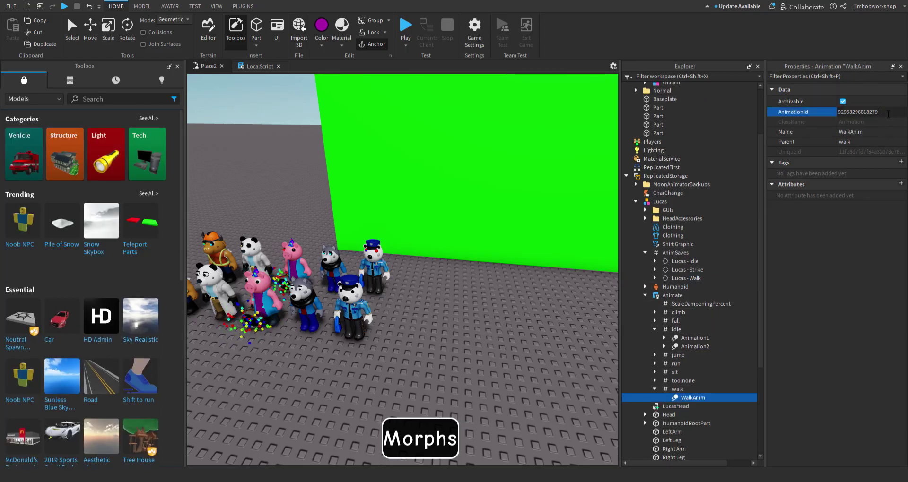
key("ctrl+v")
key("Return")
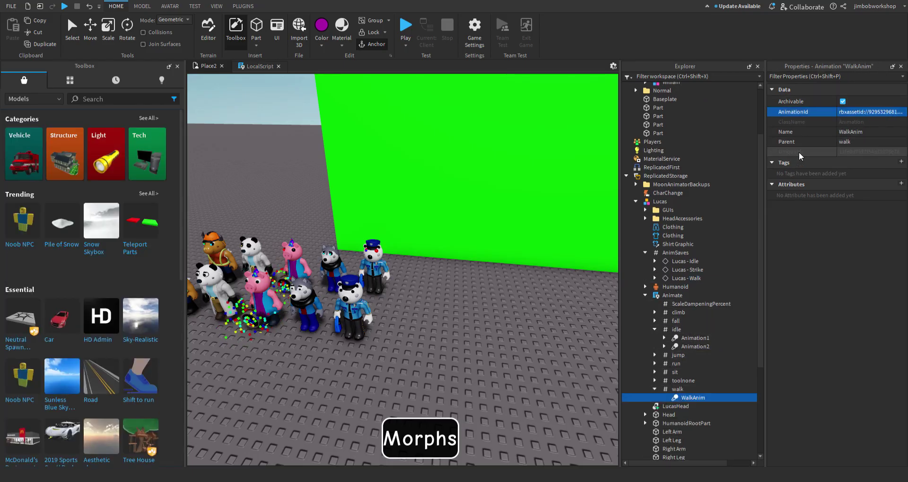
Step: Delete the StunButton from the Frame of the GUI in Lucas's GUIs folder
left_click(689, 267)
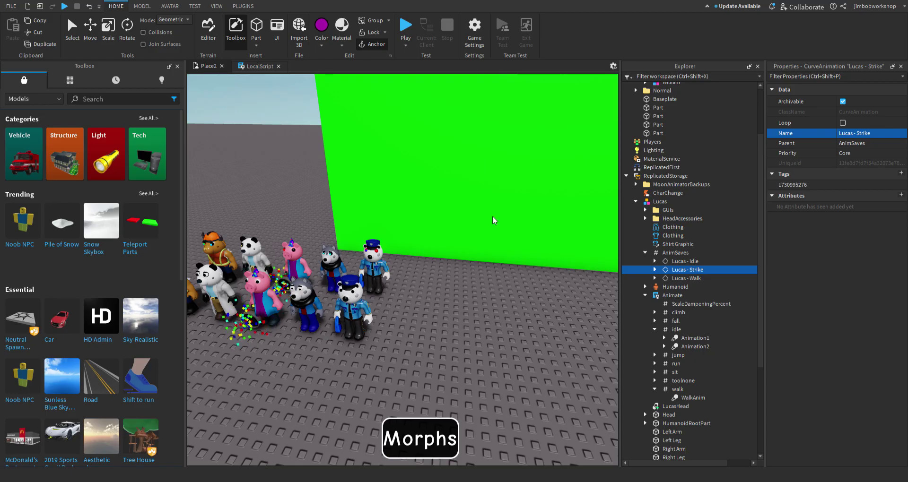
left_click(645, 210)
left_click(654, 218)
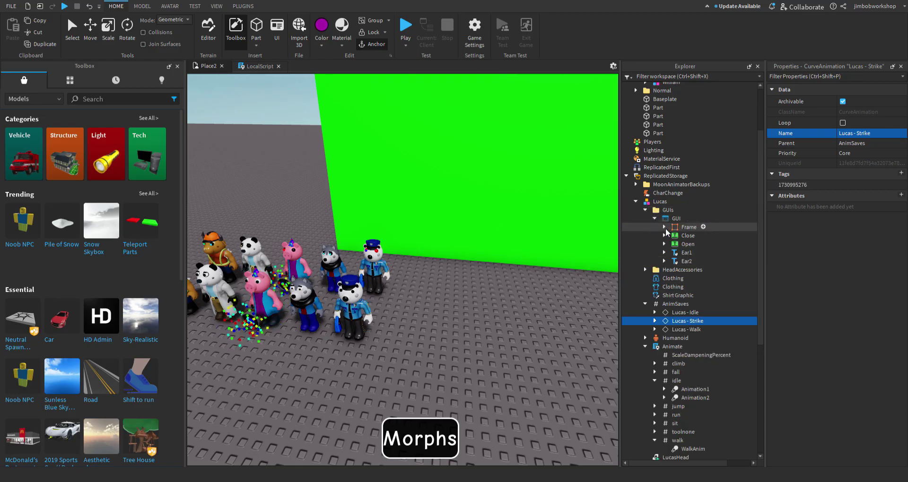
left_click(676, 219)
left_click(686, 228)
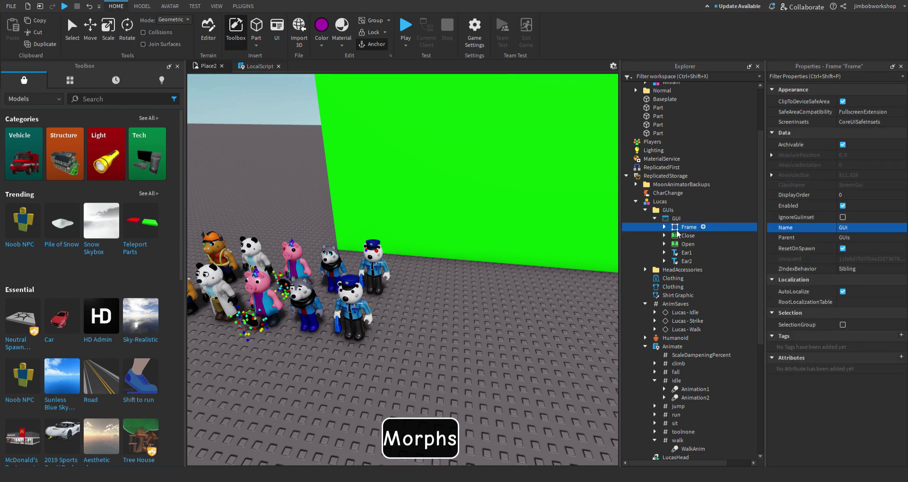
left_click(664, 227)
left_click(692, 278)
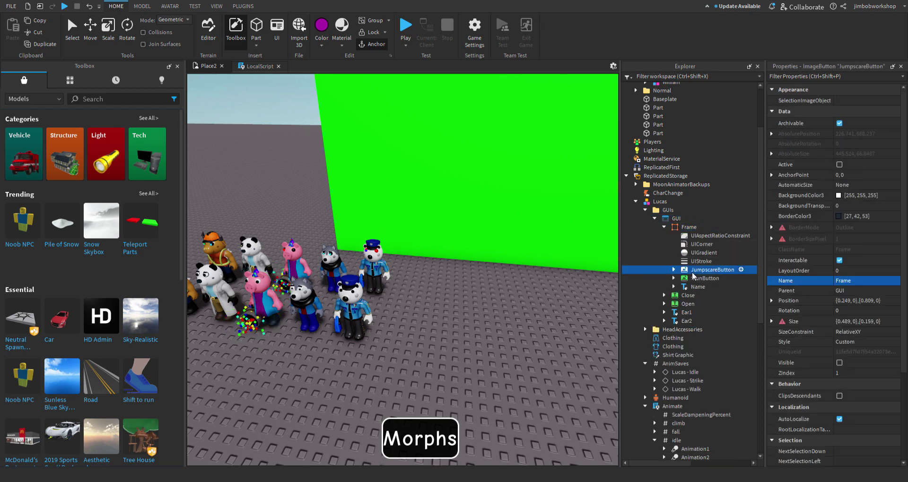
key("Delete")
Step: Set the text of the Name label in the Frame of Lucas's GUI to Lucas
left_click(691, 279)
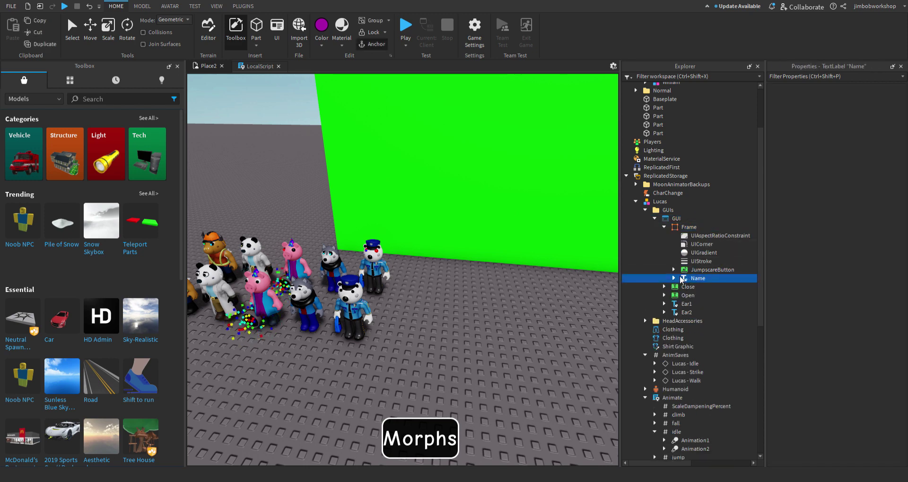
scroll(880, 332, "down", 5)
left_click(861, 326)
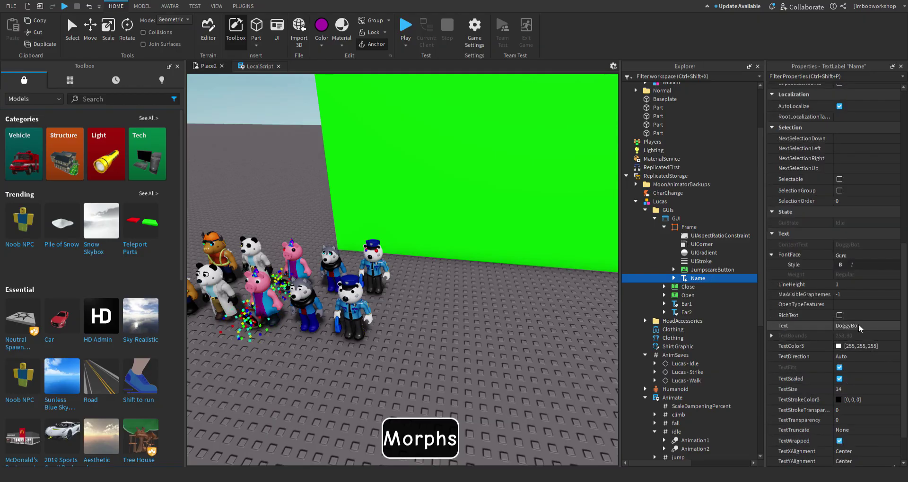
type("Luca")
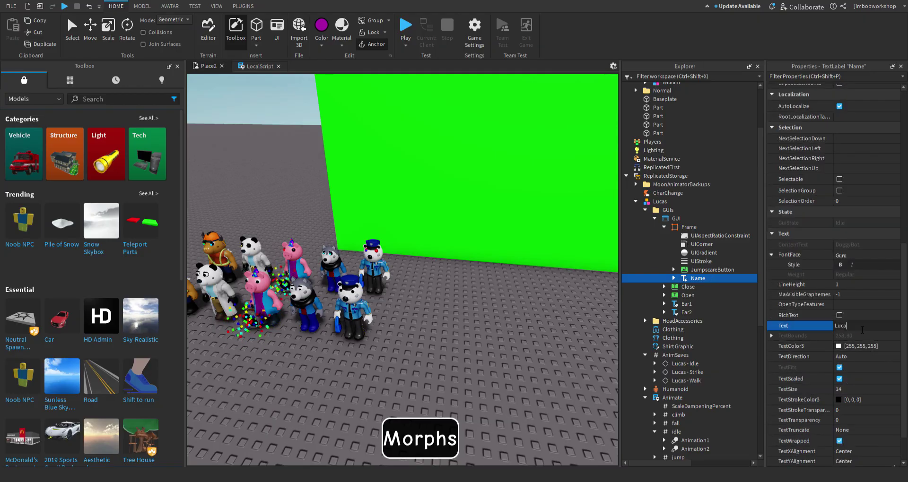
type("s")
key("Return")
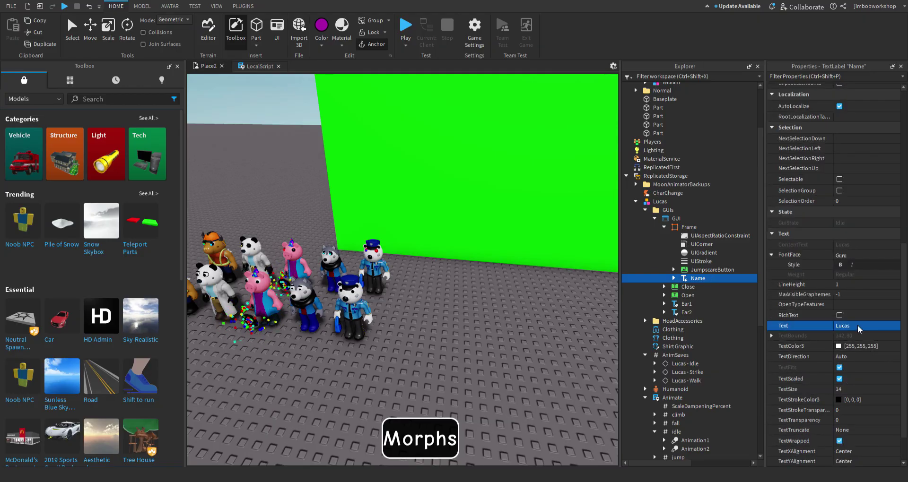
Step: Open the ToggleJumpscare script under JumpscareButton to examine how it loads the Swing animation
left_click(673, 270)
left_click(705, 280)
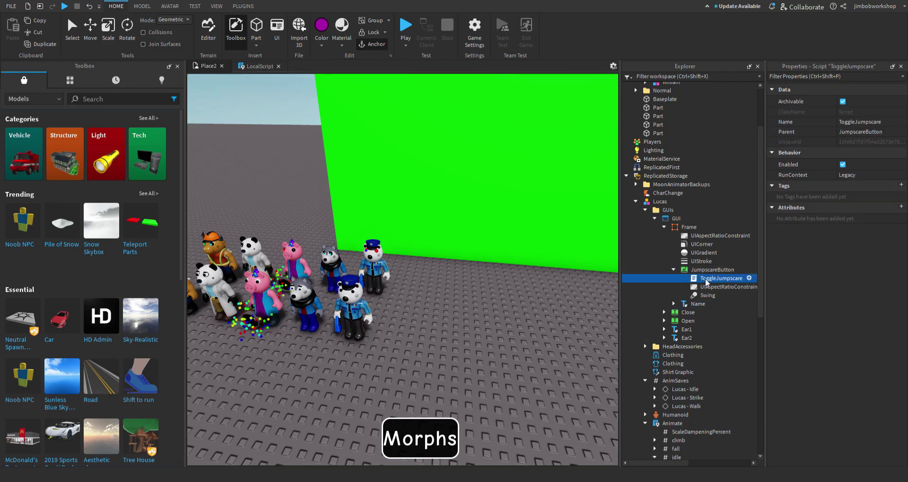
double_click(706, 280)
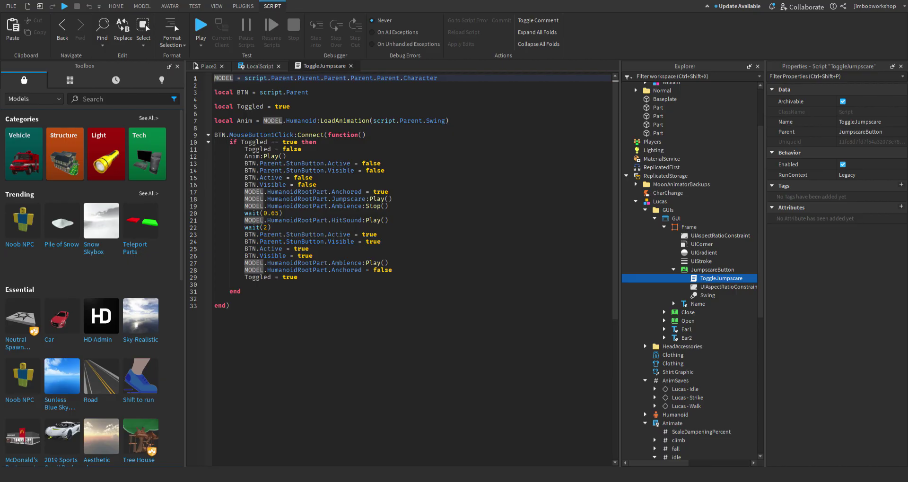
Step: Paste the copied strike animation ID as the AnimationId of Swing under JumpscareButton and of Swing directly under Lucas
left_click(707, 295)
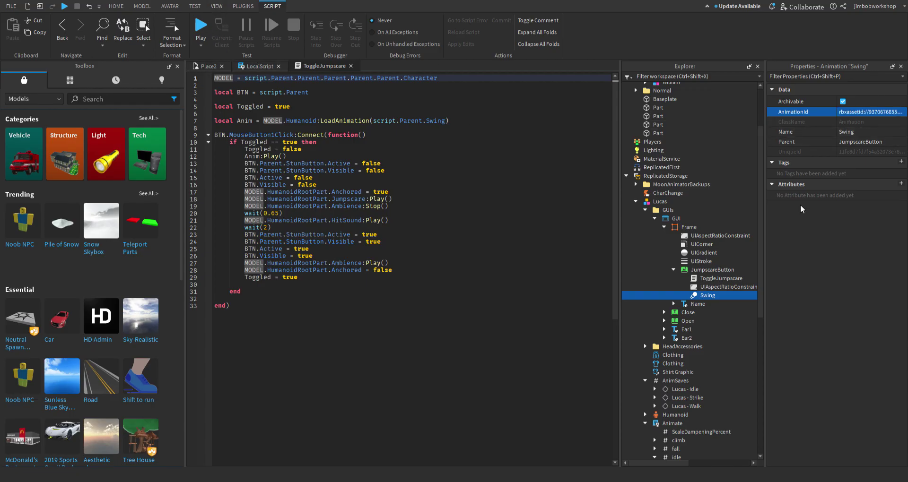
scroll(686, 331, "down", 10)
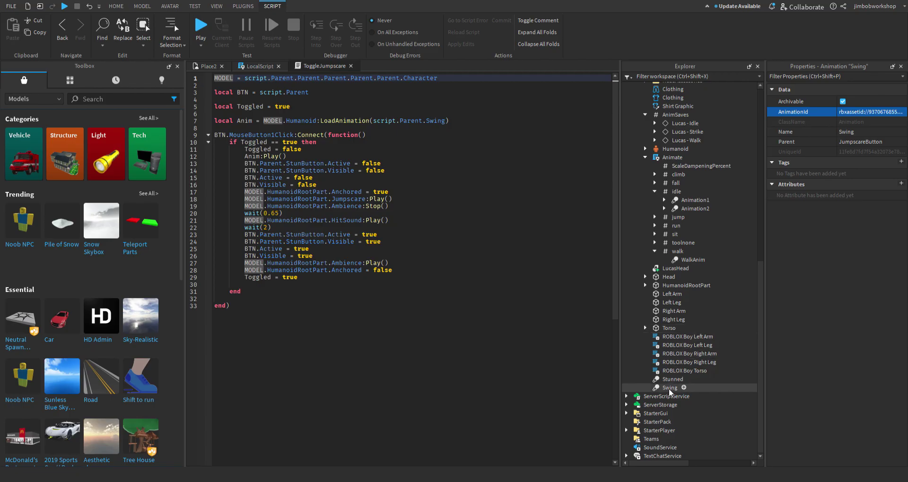
key("Return")
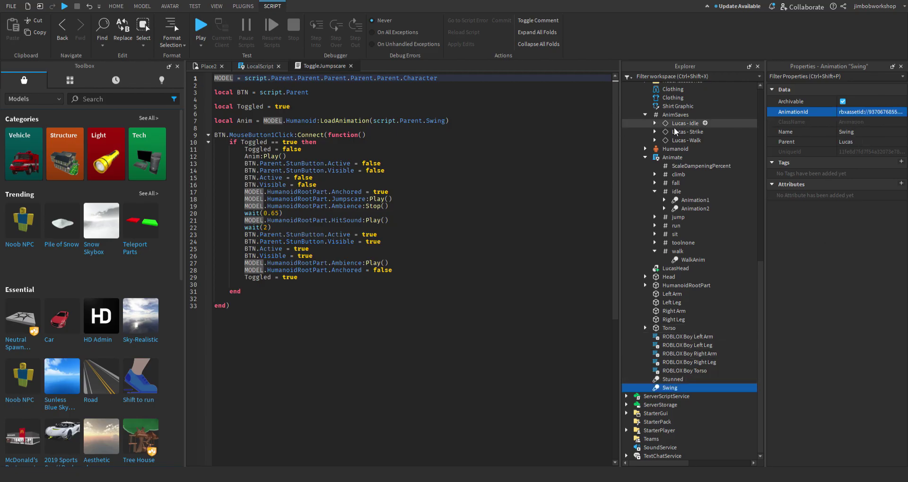
Step: Start a play test of the place and morph the avatar into Lucas from the Morphs menu
left_click(197, 67)
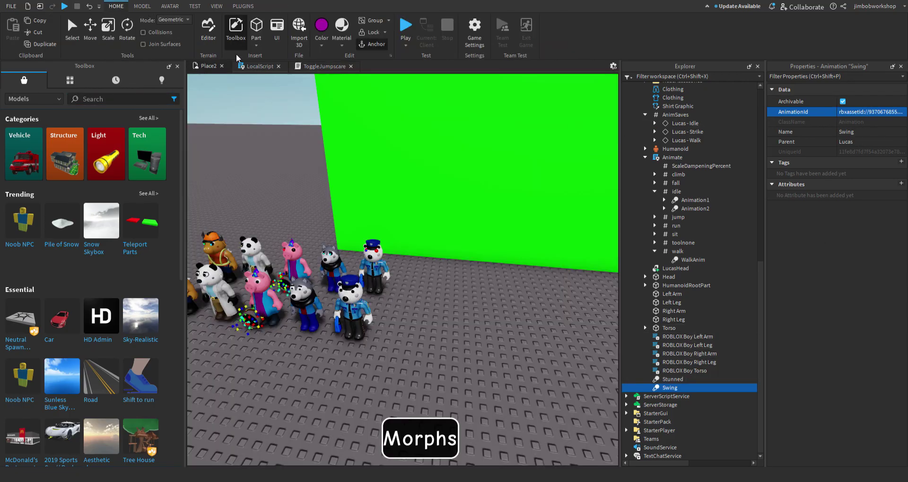
left_click(407, 32)
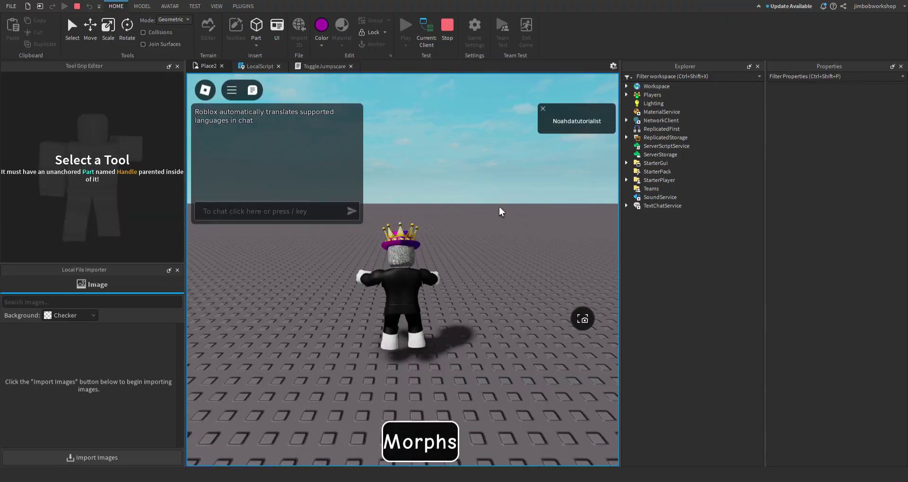
right_click_drag(498, 206, 283, 266)
key("w")
key("s")
left_click(254, 90)
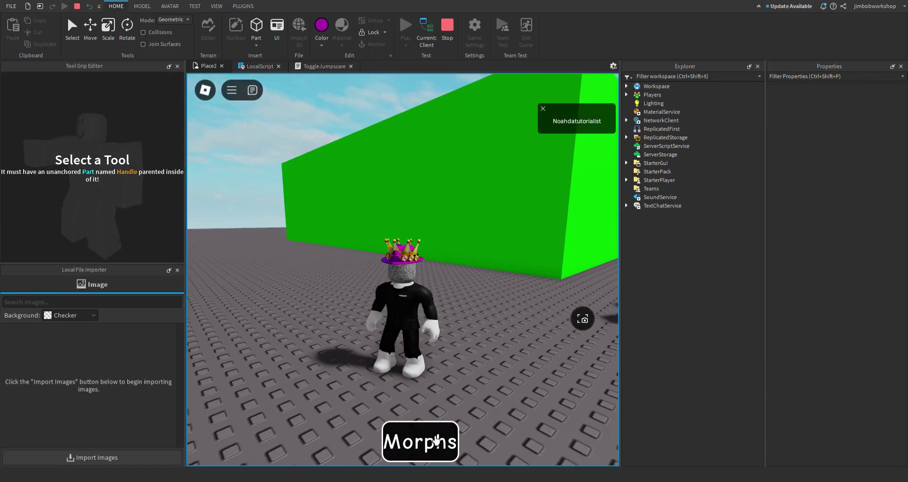
left_click(435, 442)
left_click(356, 186)
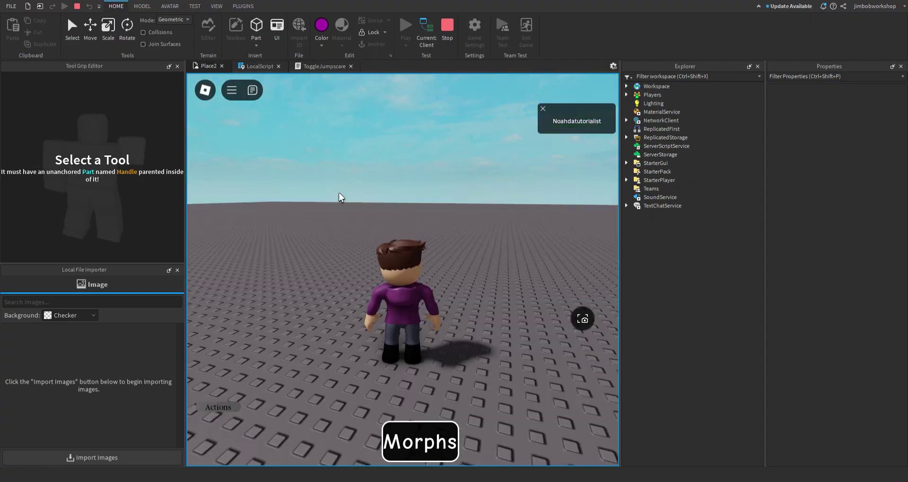
Step: Walk Lucas over to the group of characters to examine his walk and idle animations
key("s")
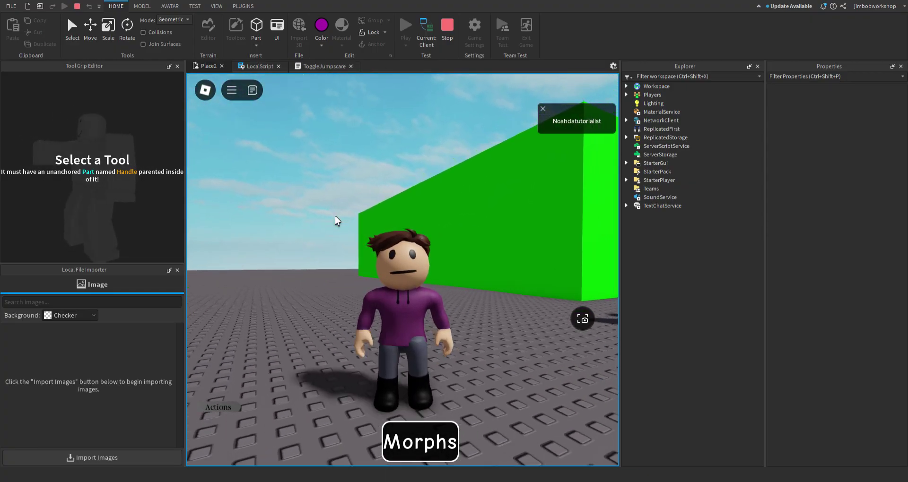
right_click_drag(553, 255, 529, 260)
key("a")
key("w")
key("w")
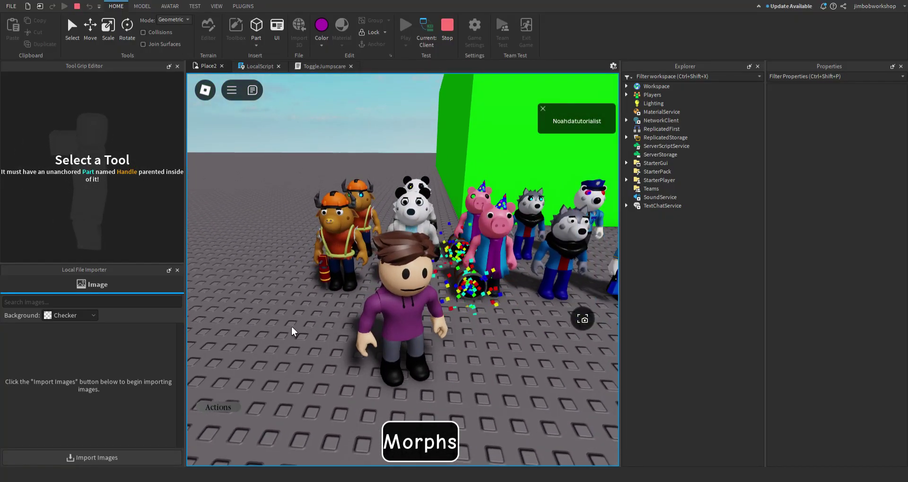
right_click_drag(273, 355, 244, 376)
scroll(244, 376, "up", 1)
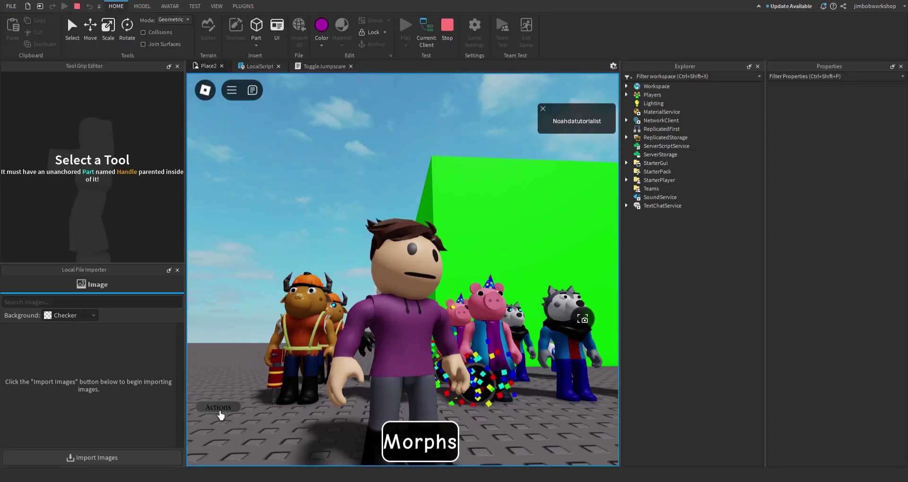
Step: Open Lucas's Actions bar and trigger Jumpscare to check the strike animation
key("s")
left_click(219, 410)
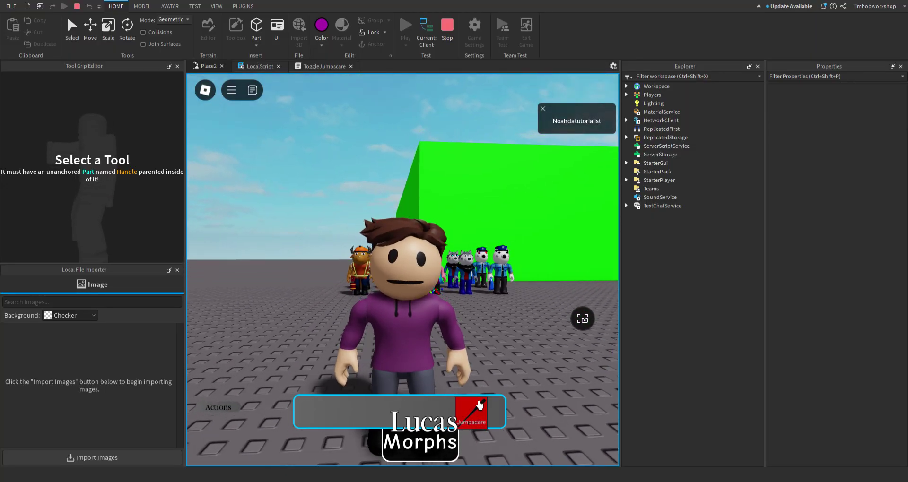
right_click_drag(478, 327, 478, 329)
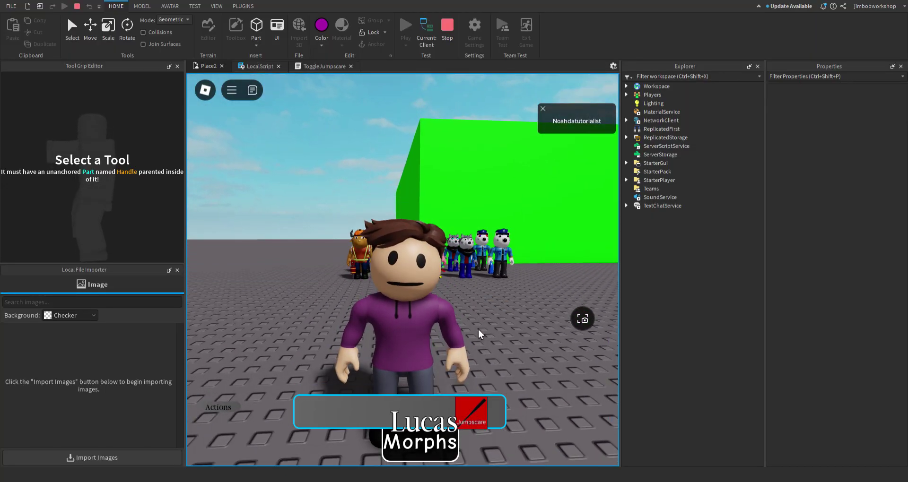
left_click(473, 424)
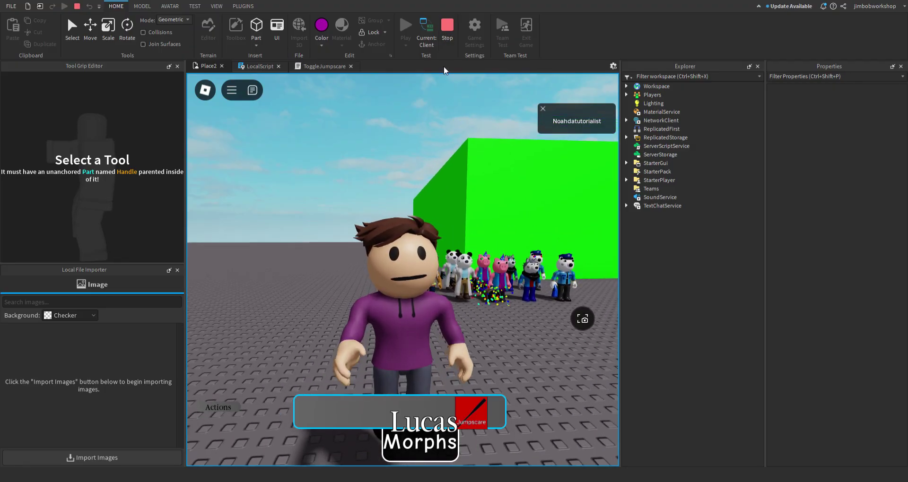
Step: Morph into Lucas again to recheck his Actions bar, and end the play test
left_click(420, 443)
left_click(358, 187)
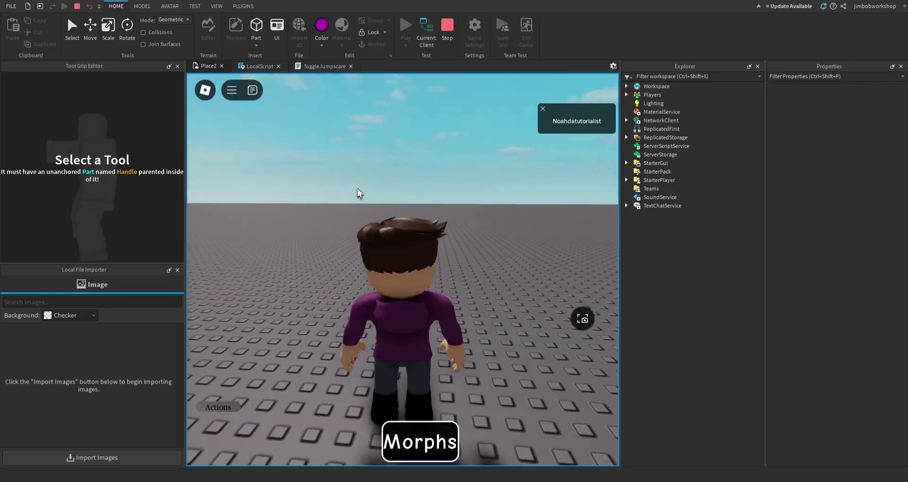
left_click(208, 409)
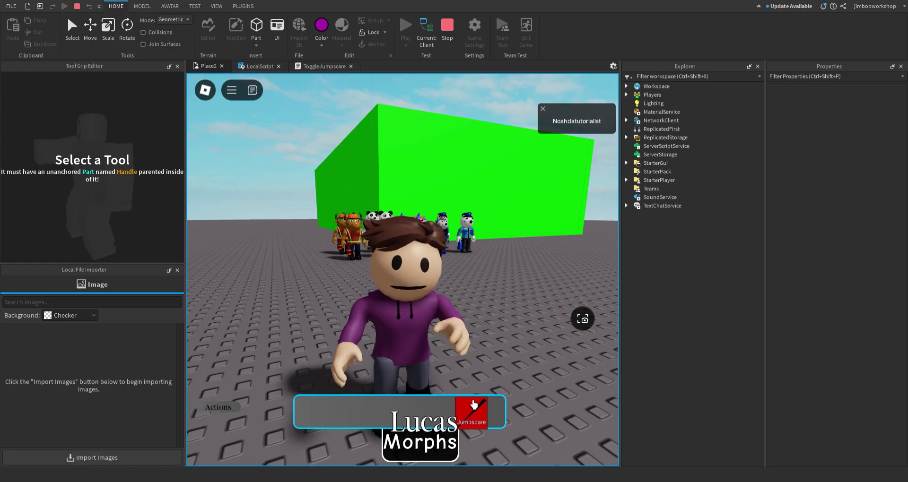
left_click(446, 38)
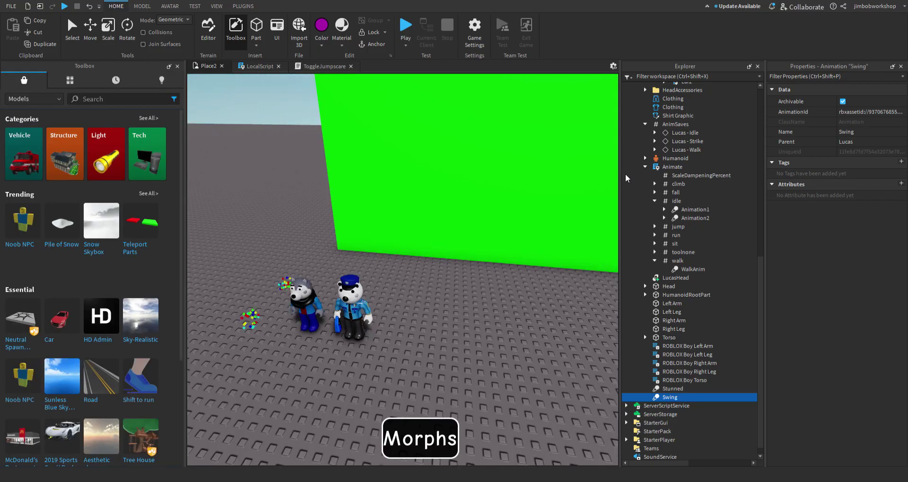
key("s")
key("a")
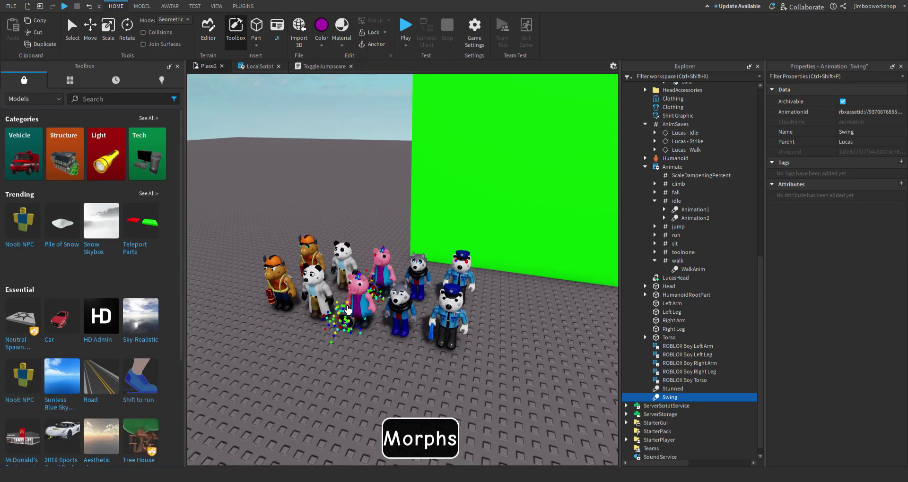
key("d")
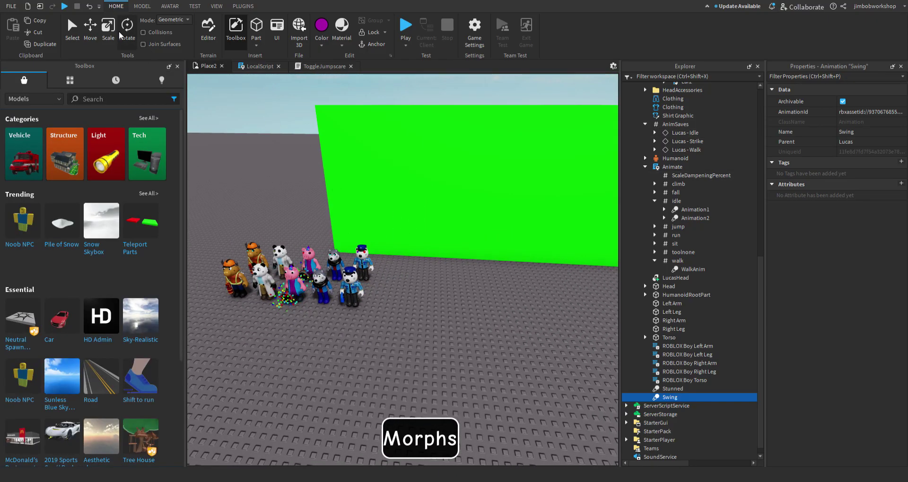